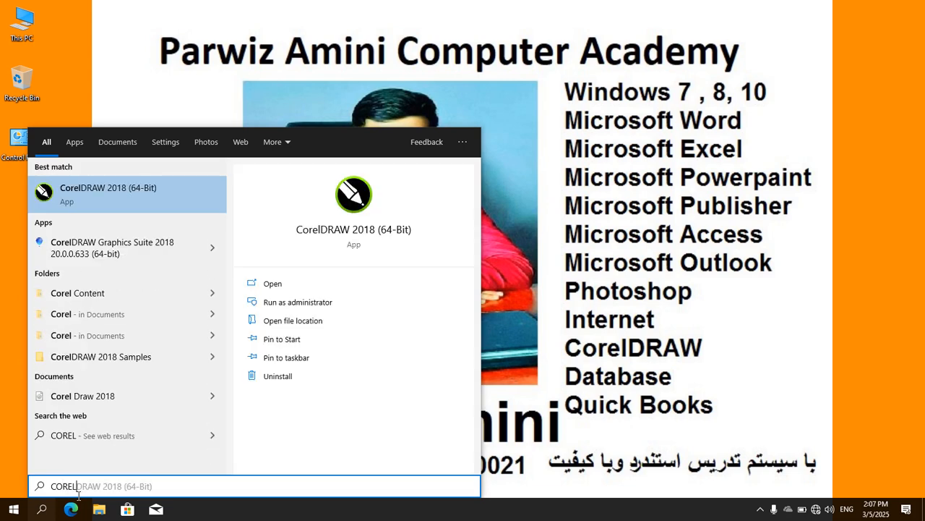
Launch CorelDRAW 2018 (64-Bit) from the search results
key("Return")
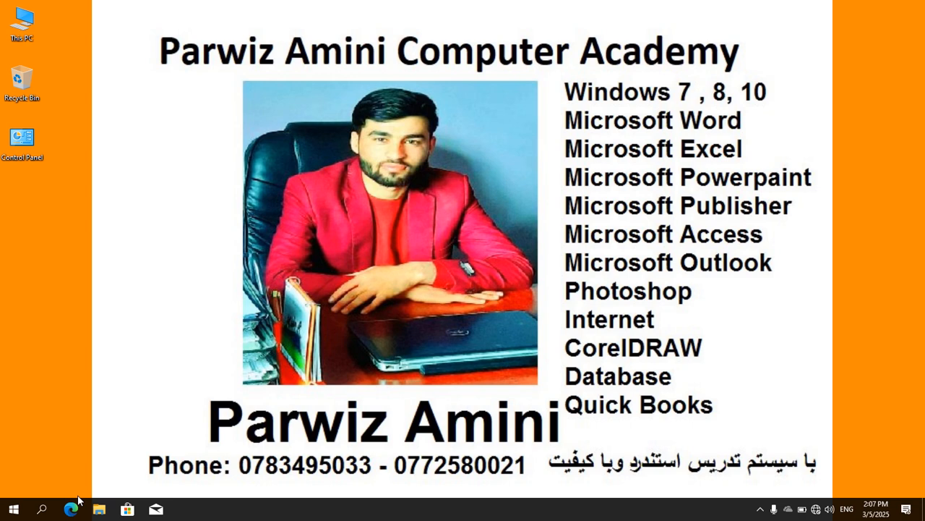
right_click(640, 88)
right_click(641, 88)
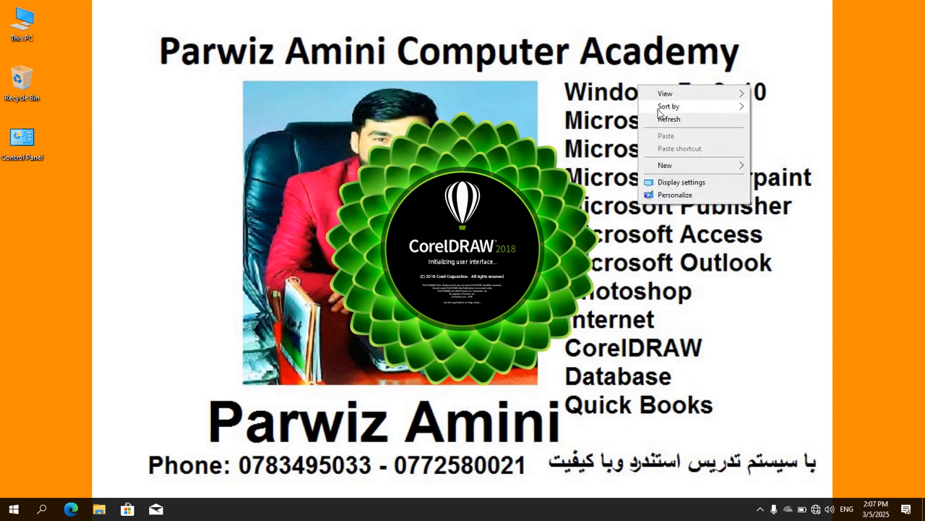
left_click(664, 119)
right_click(655, 100)
left_click(683, 135)
right_click(655, 102)
left_click(683, 135)
right_click(642, 105)
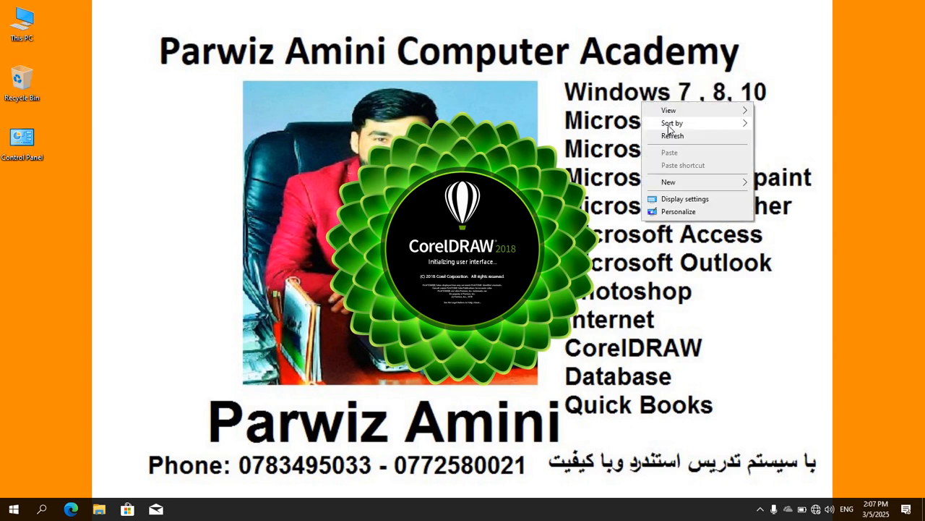
left_click(673, 135)
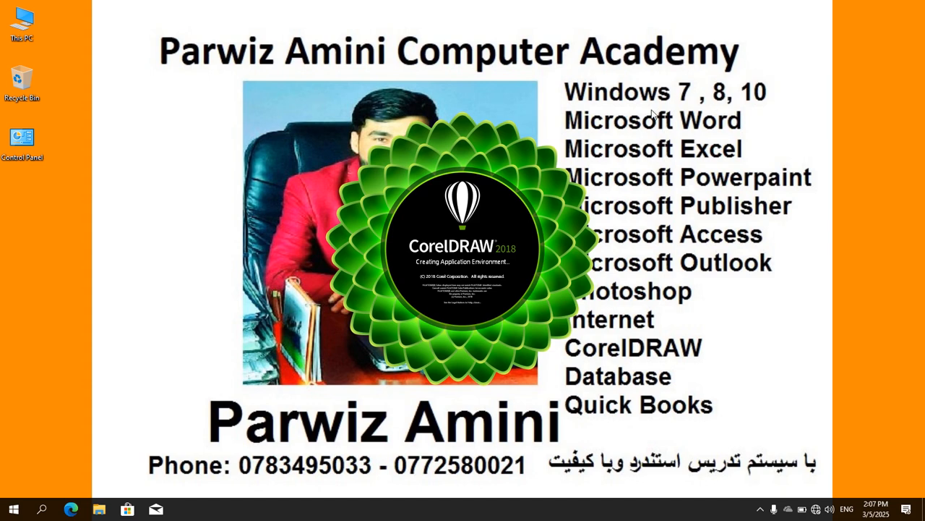
right_click(630, 115)
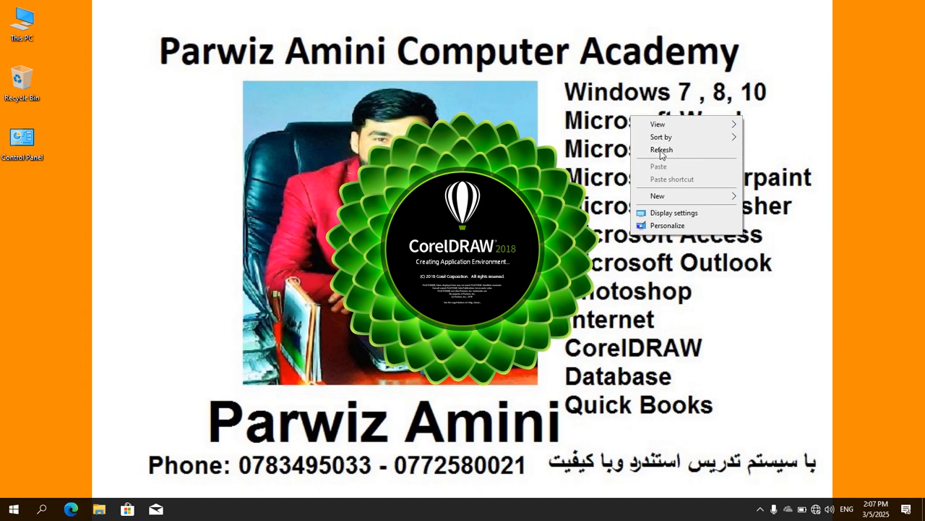
right_click(653, 148)
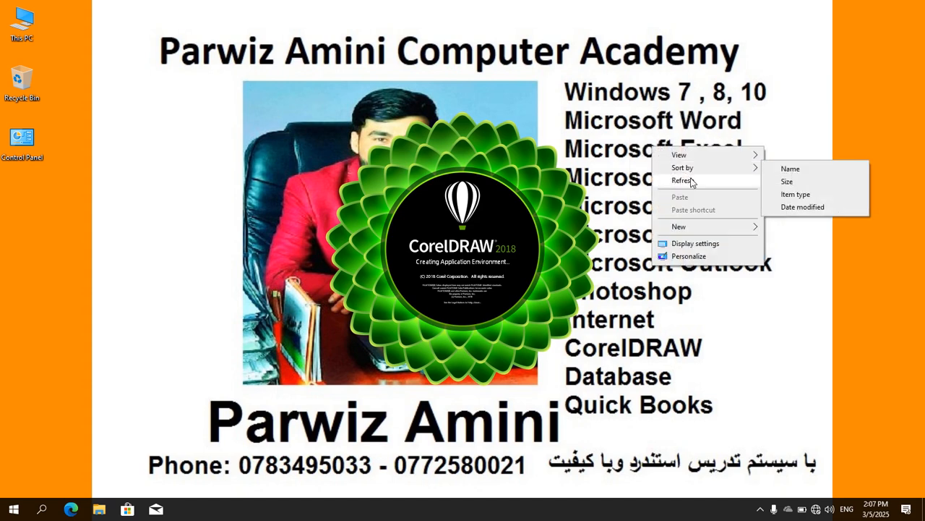
left_click(684, 180)
right_click(684, 174)
left_click(700, 208)
right_click(679, 183)
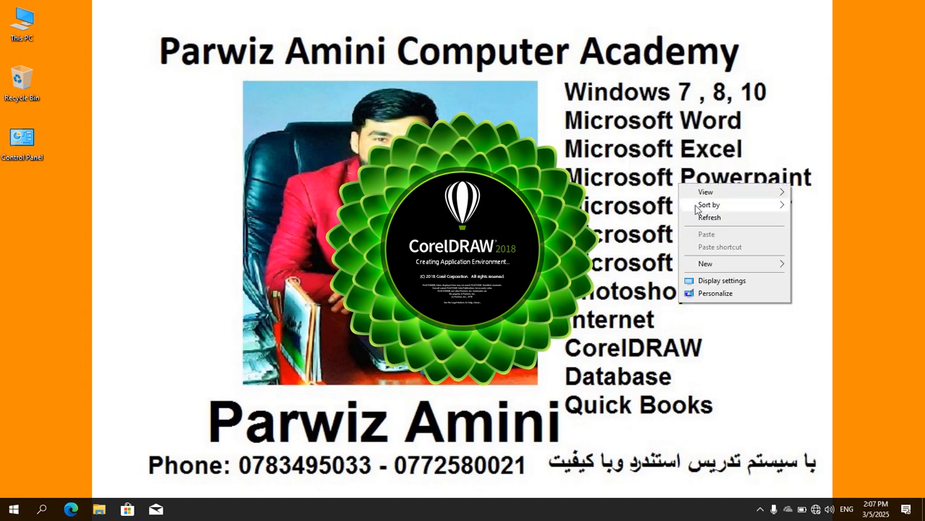
left_click(699, 216)
right_click(689, 181)
left_click(715, 213)
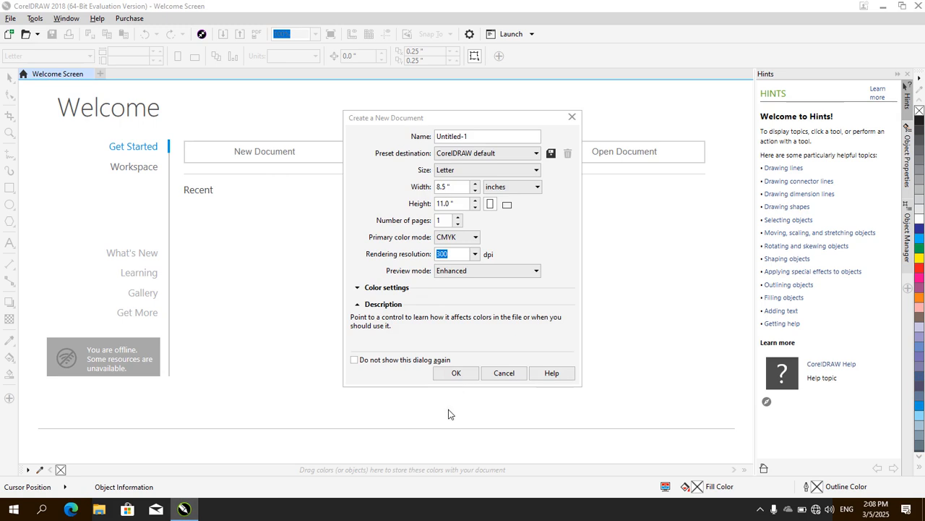
Create a new Letter-size document with the default CMYK, 300 dpi settings and close the Hints docker
left_click(463, 377)
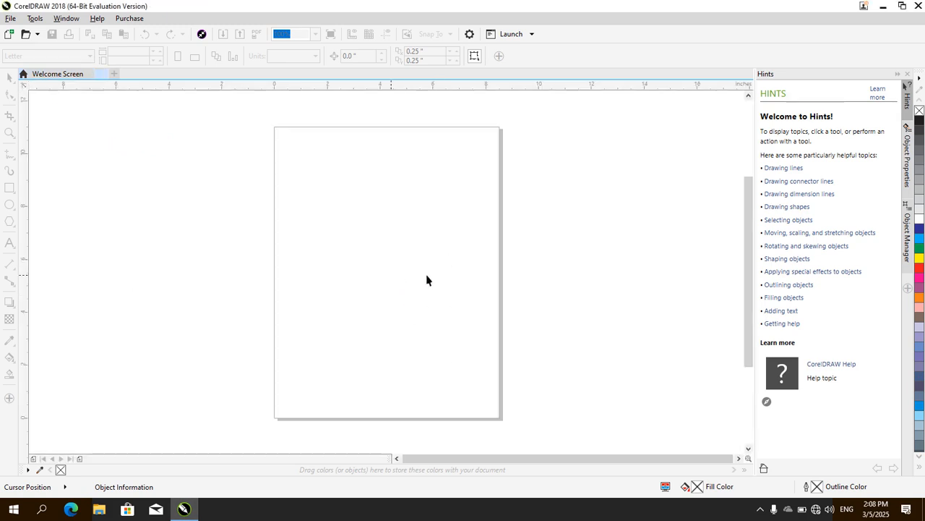
left_click(909, 75)
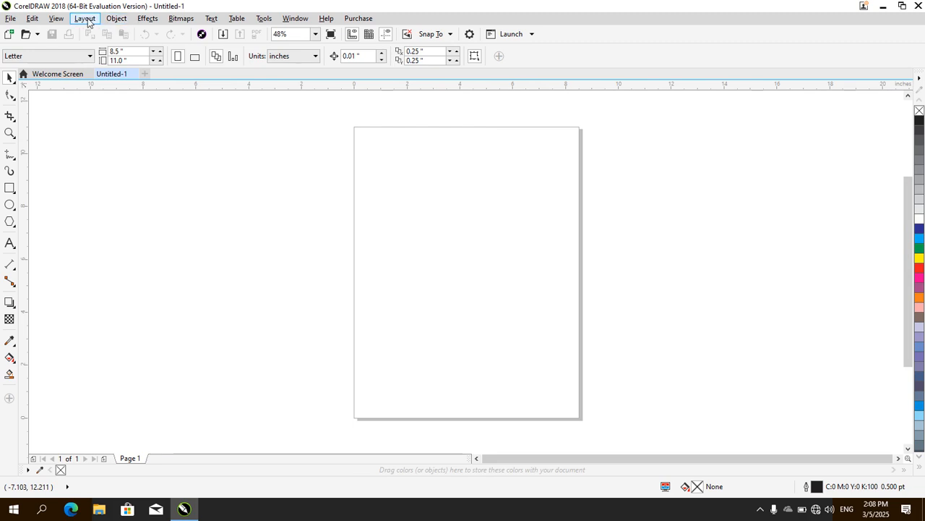
left_click(116, 19)
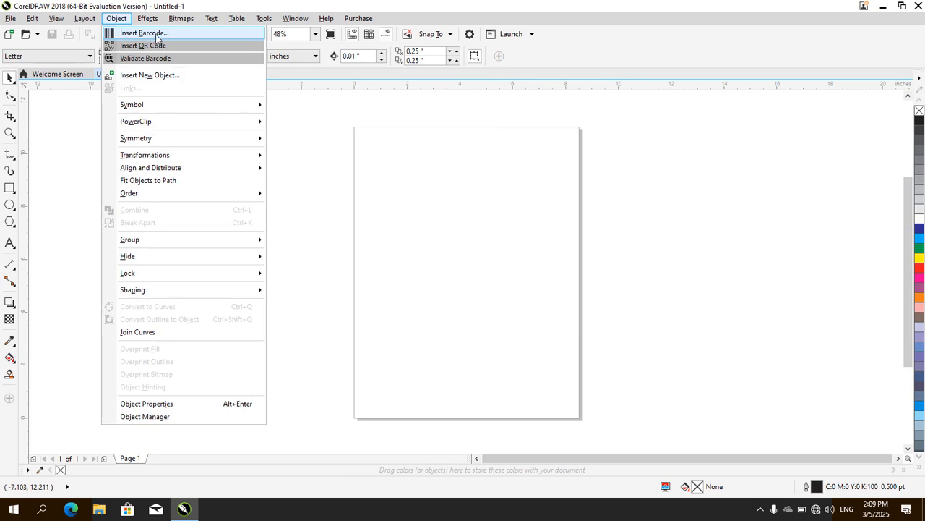
left_click(161, 36)
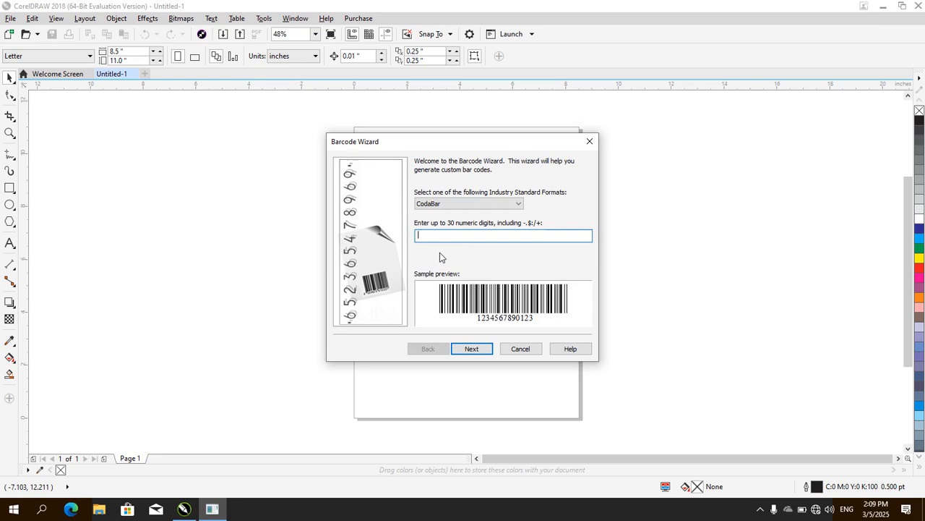
type("178575")
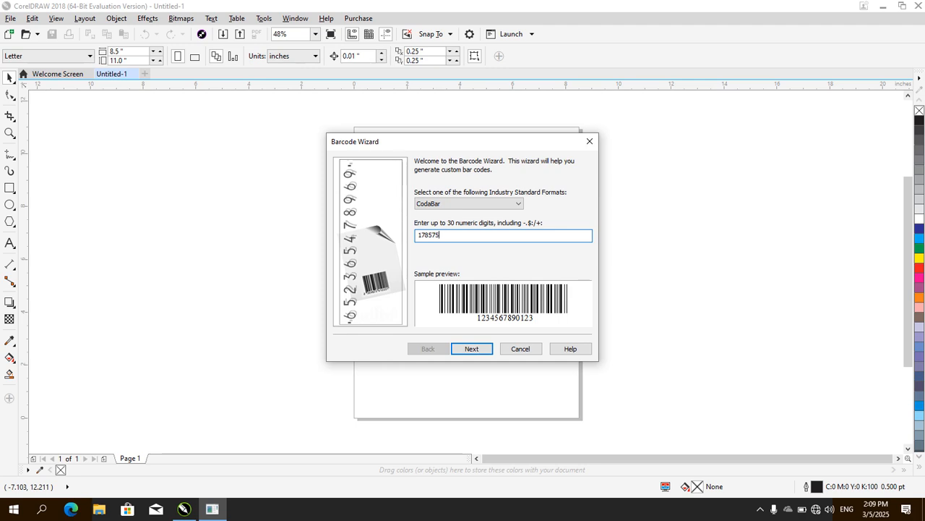
type("85544")
key("Return")
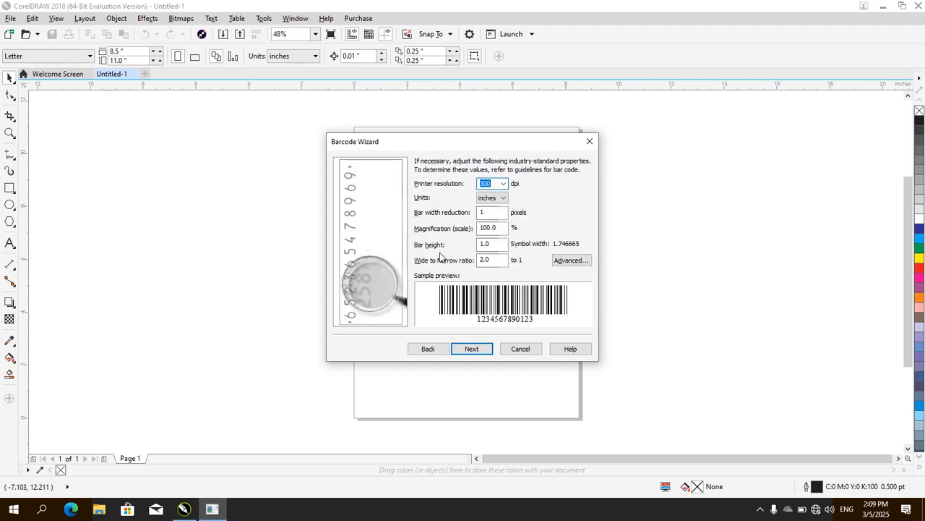
left_click(472, 348)
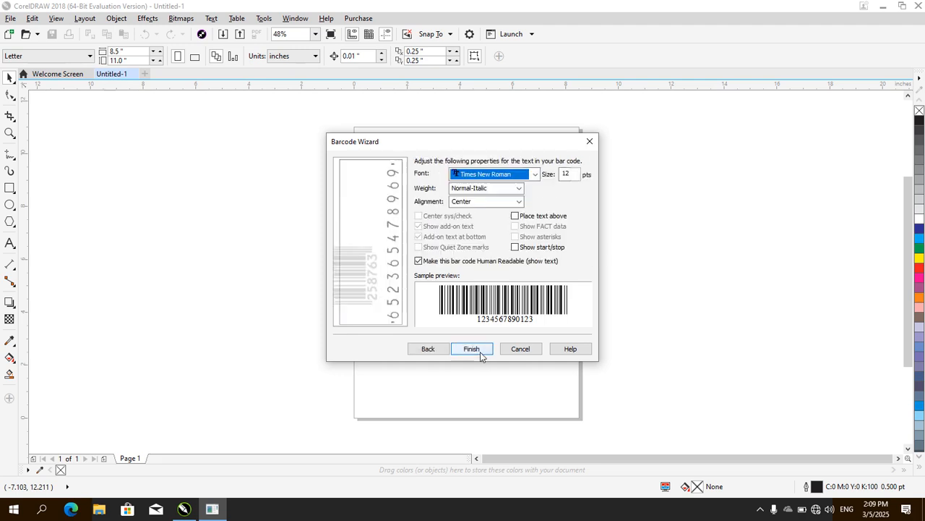
left_click(471, 348)
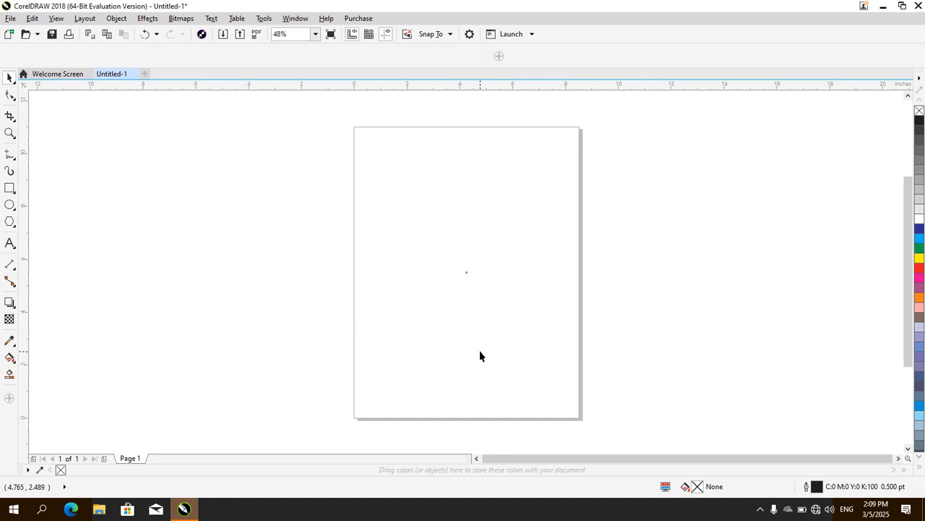
Enlarge the barcode to about 4.73 by 2.85 inches and delete it from the page
left_click_drag(497, 291, 554, 332)
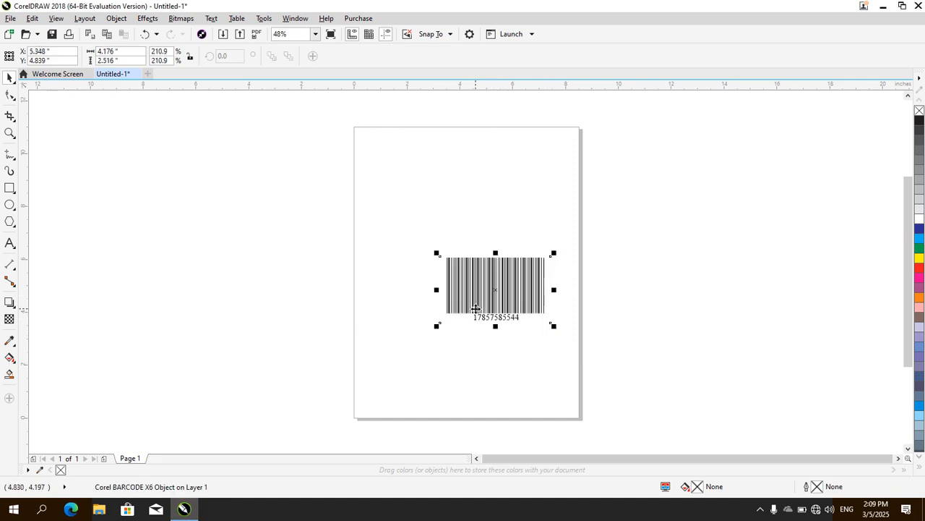
mouse_move(437, 253)
left_mouse_down()
mouse_move(357, 246)
mouse_move(423, 245)
left_mouse_up()
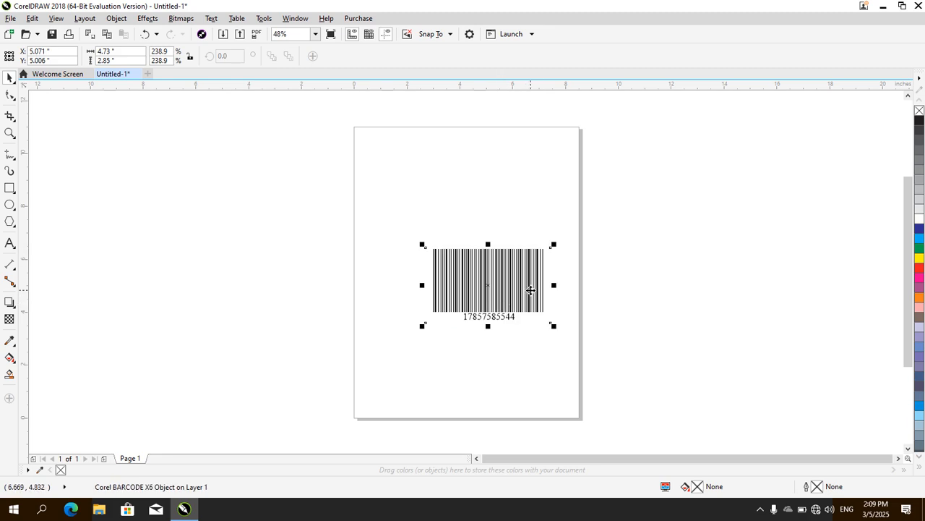
key("Delete")
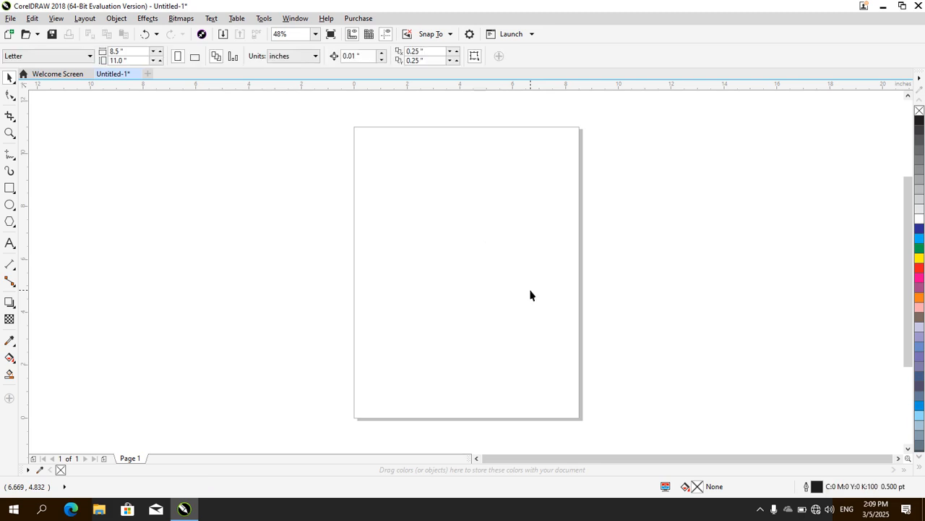
Insert a new Microsoft Excel Worksheet object into the document
left_click(120, 19)
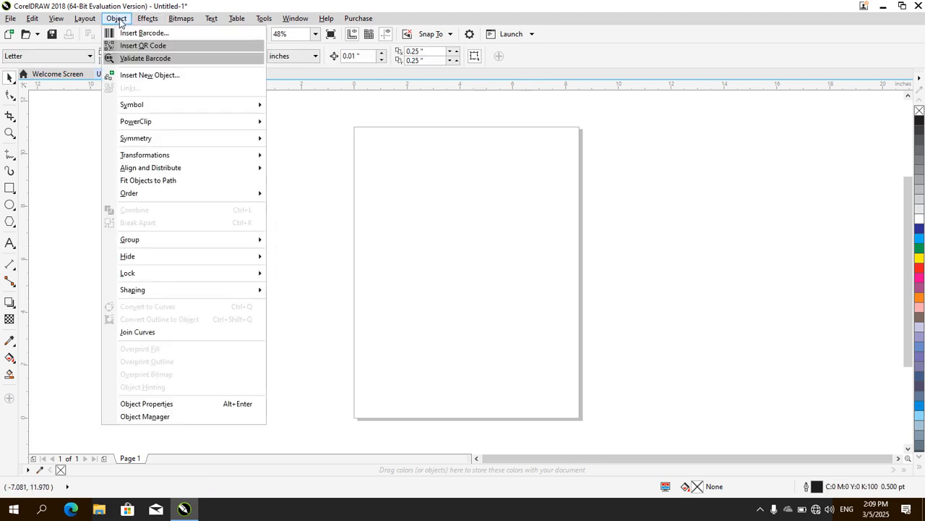
left_click(150, 77)
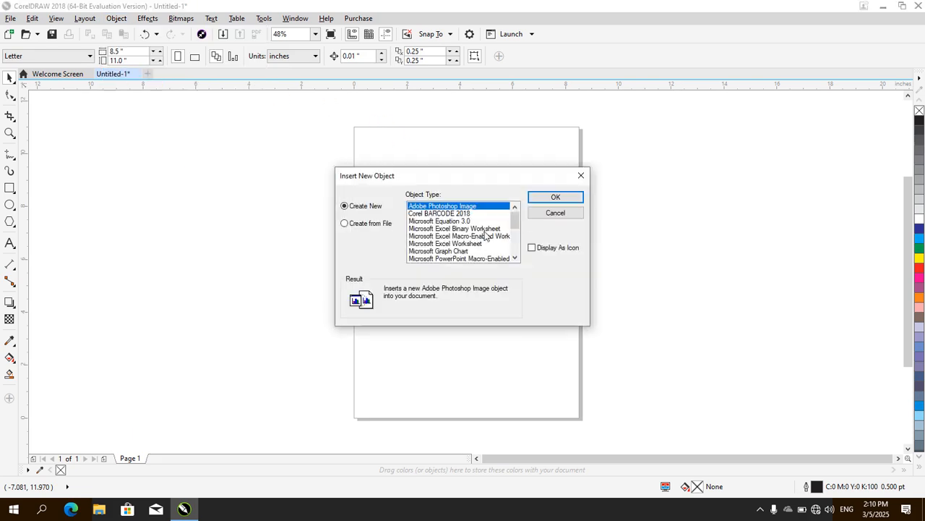
left_click(515, 258)
left_click(515, 257)
left_click(515, 257)
left_click(515, 258)
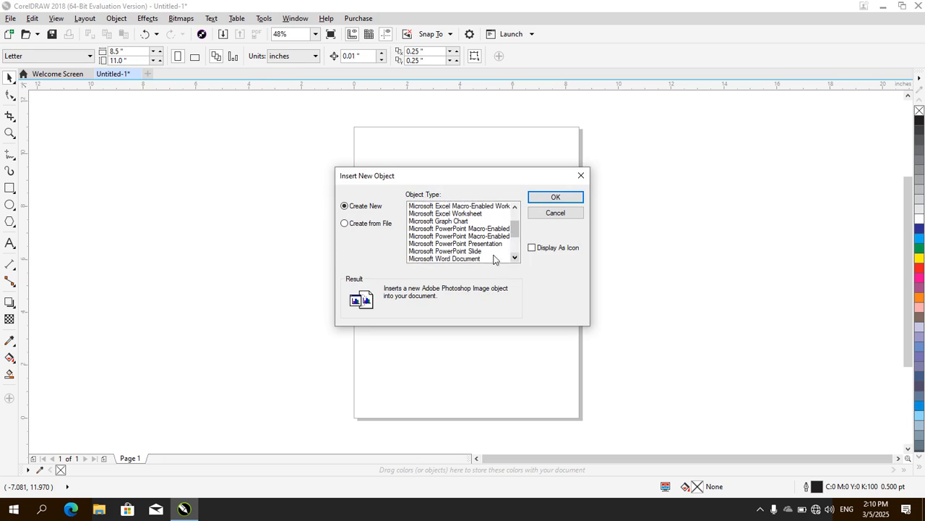
left_click(454, 215)
left_click(544, 198)
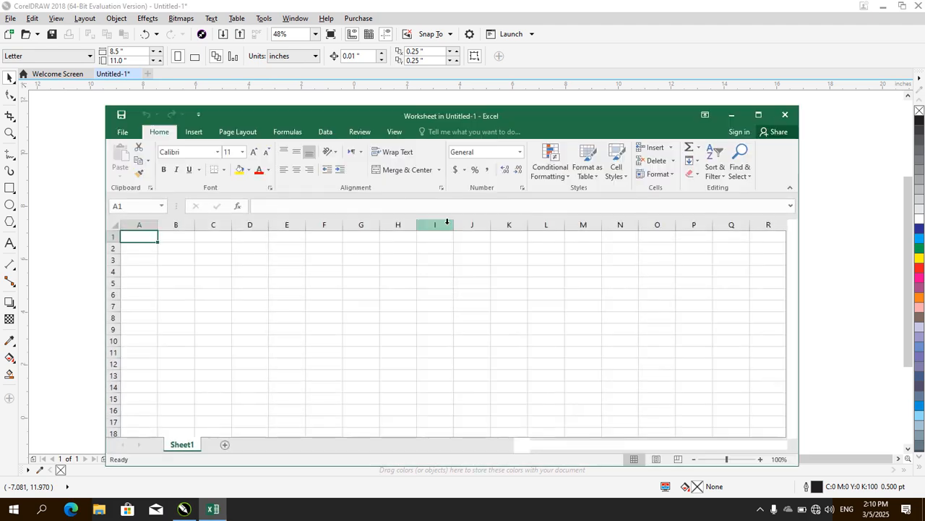
Fill worksheet cells F5:K10 with "dfsdfs", and delete the embedded worksheet object after returning to the CorelDRAW page
left_click_drag(322, 283, 525, 348)
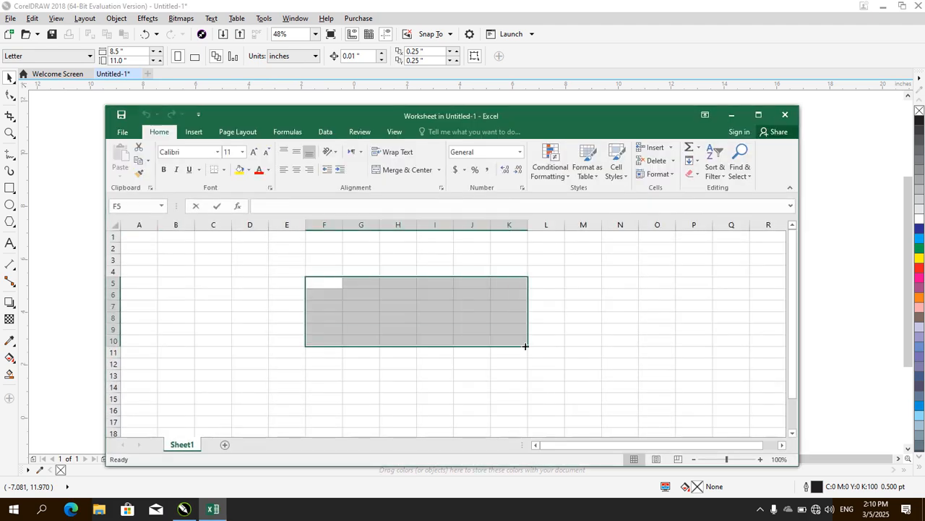
type("dfsdfs")
key("ctrl+Return")
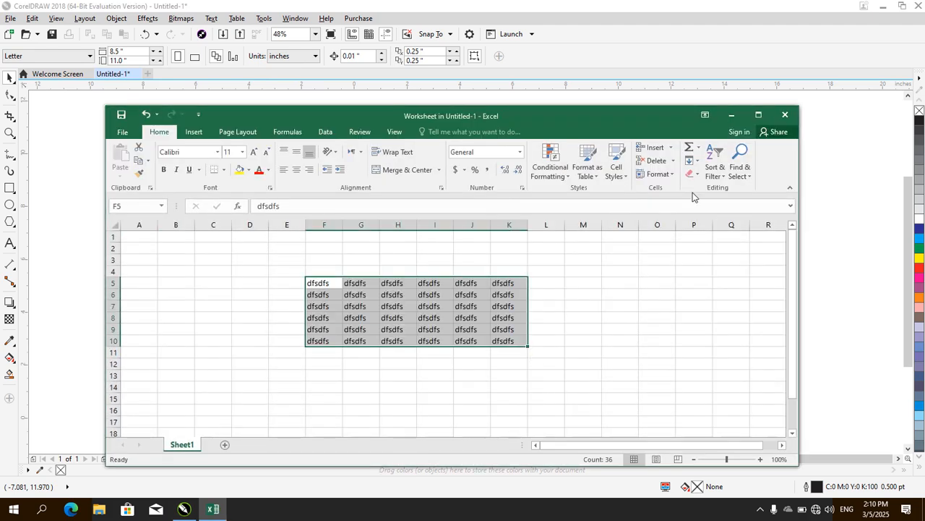
left_click(785, 116)
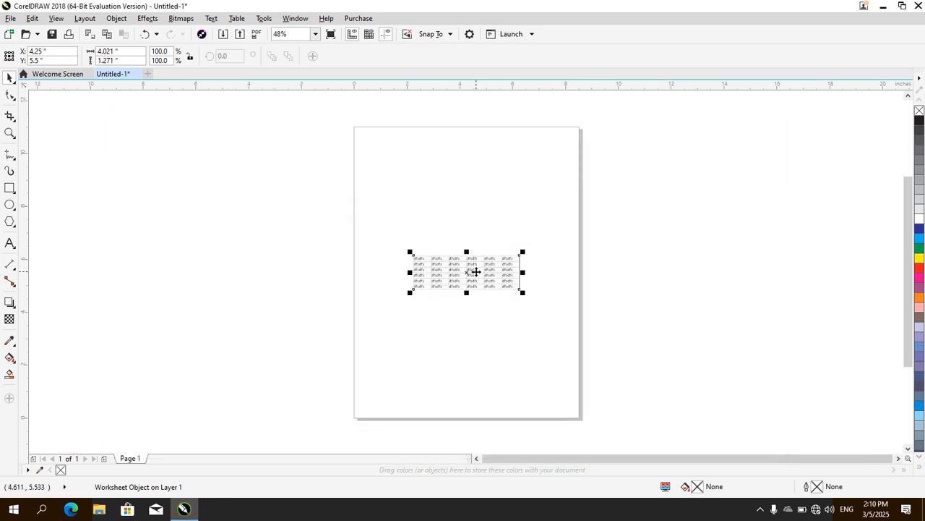
key("Delete")
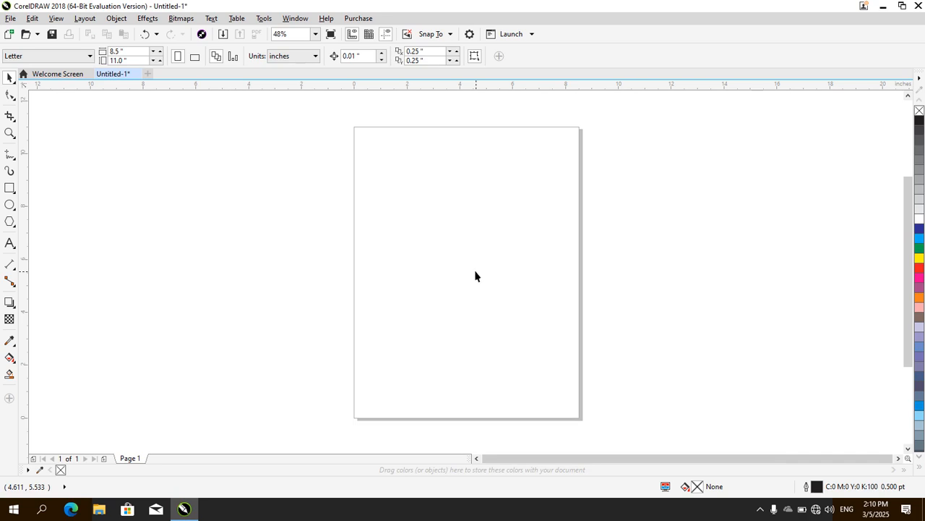
left_click(148, 19)
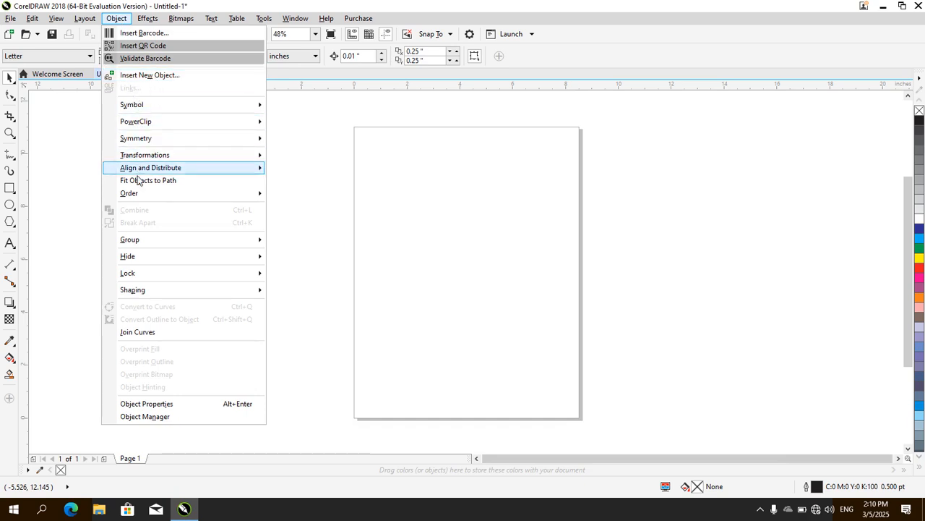
mouse_move(139, 159)
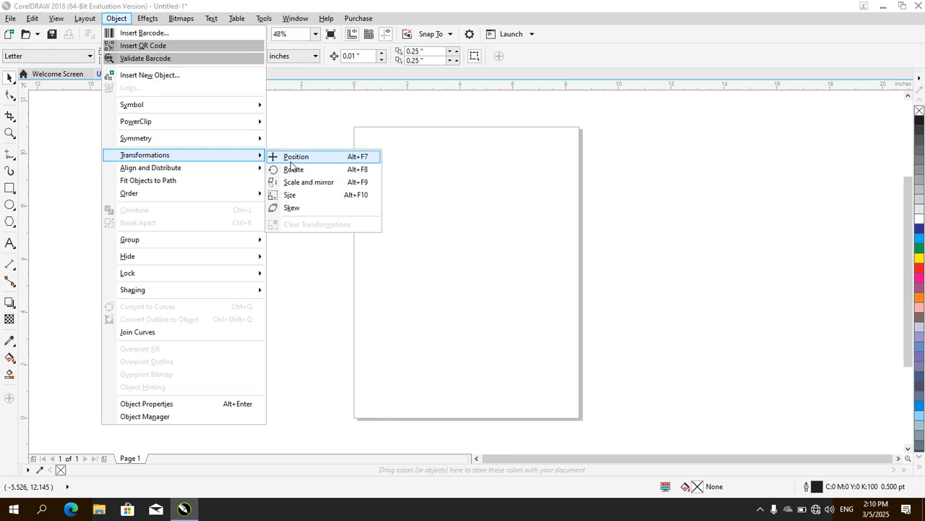
left_click(14, 245)
left_click(14, 228)
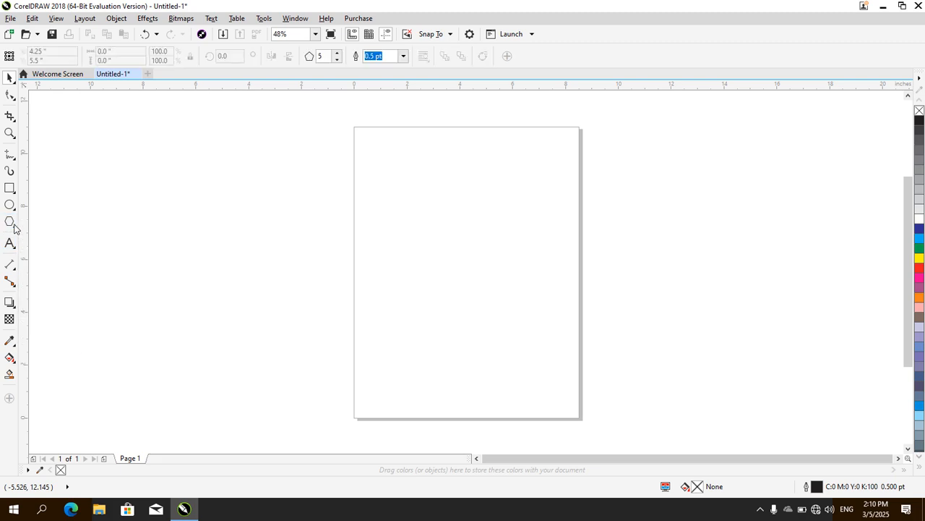
left_click(13, 249)
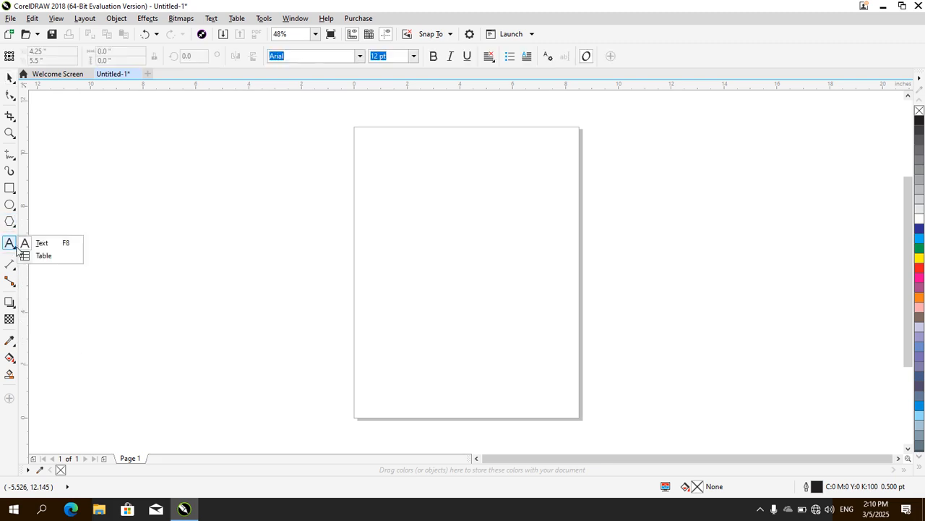
Draw a right-pointing arrow shape about 3.04 by 2.63 inches on the page's upper half and delete it
left_click(14, 227)
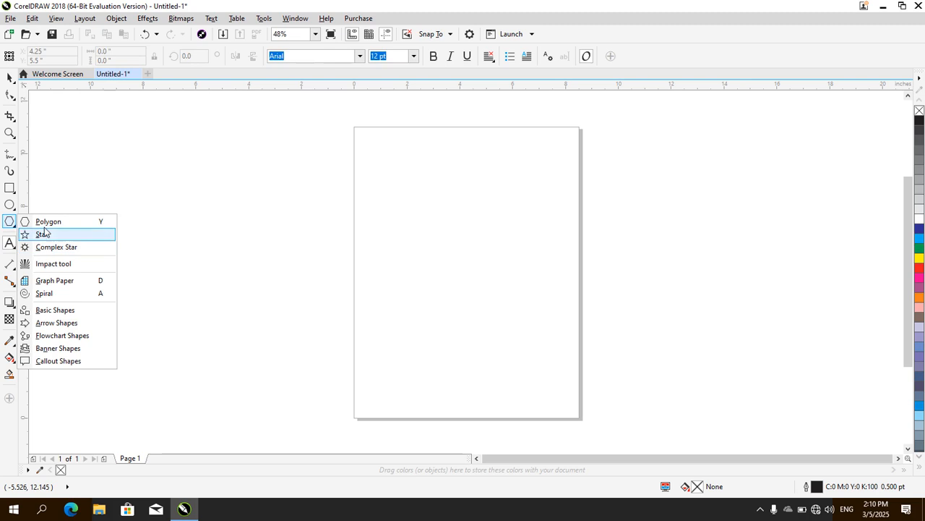
left_click(48, 322)
left_click_drag(402, 187, 487, 258)
key("Delete")
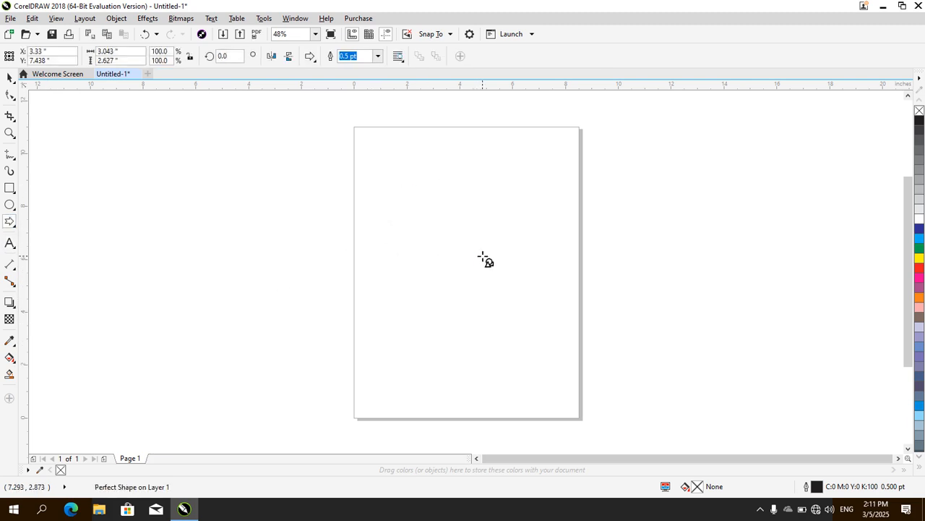
Draw a four-way arrow shape about 4.51 by 4.16 inches around the upper middle of the page
left_click(315, 61)
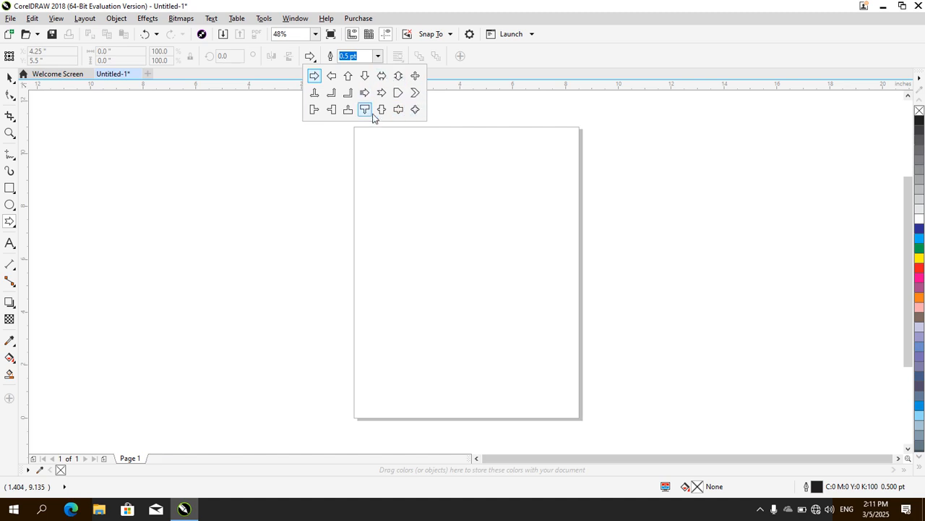
left_click(415, 77)
left_click_drag(413, 187, 524, 292)
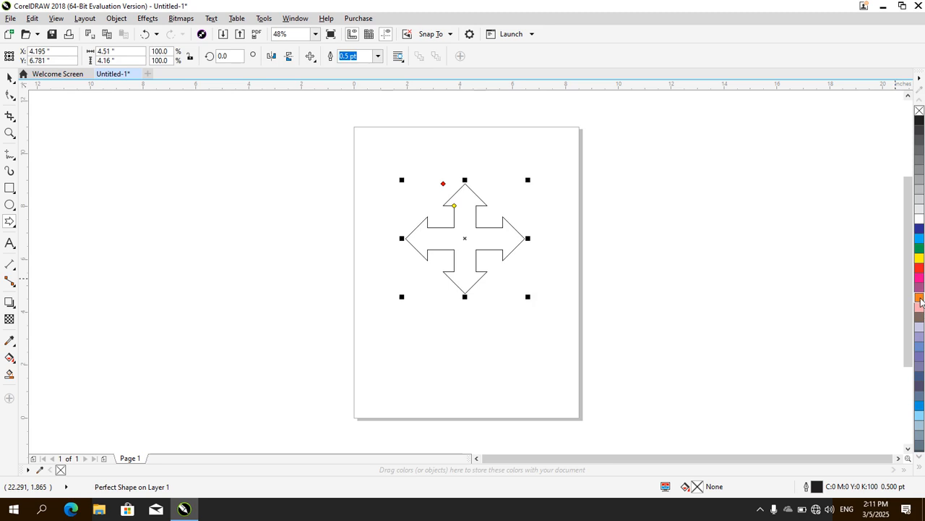
Fill the four-way arrow with orange (C:0 M:60 Y:100 K:0) and show the Position transformation settings
left_click(919, 296)
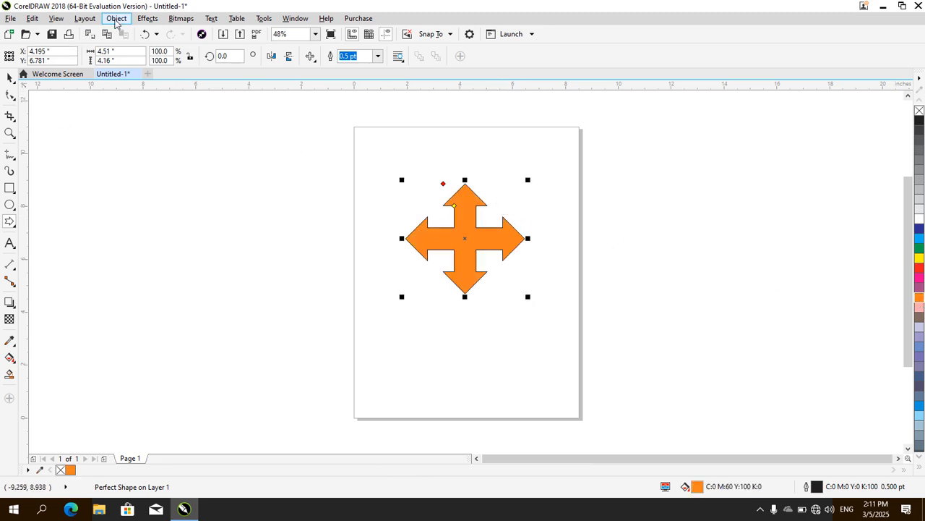
left_click(116, 19)
mouse_move(200, 158)
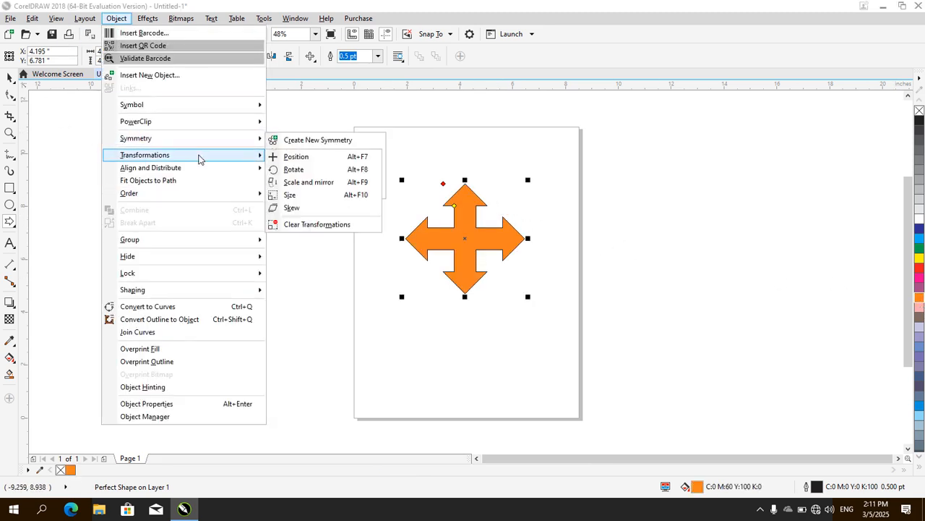
left_click(295, 157)
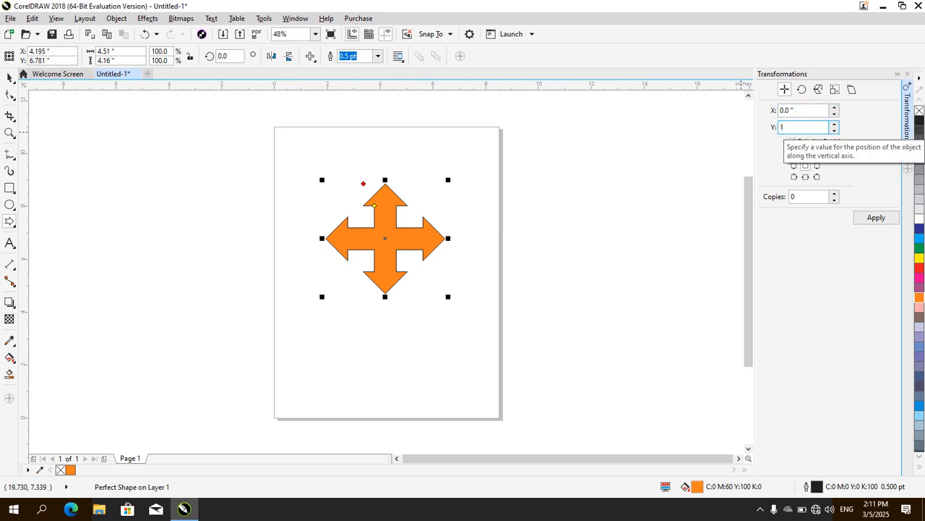
Try to make three copies of the arrow, each offset 50 inches vertically at relative positions
key("BackSpace")
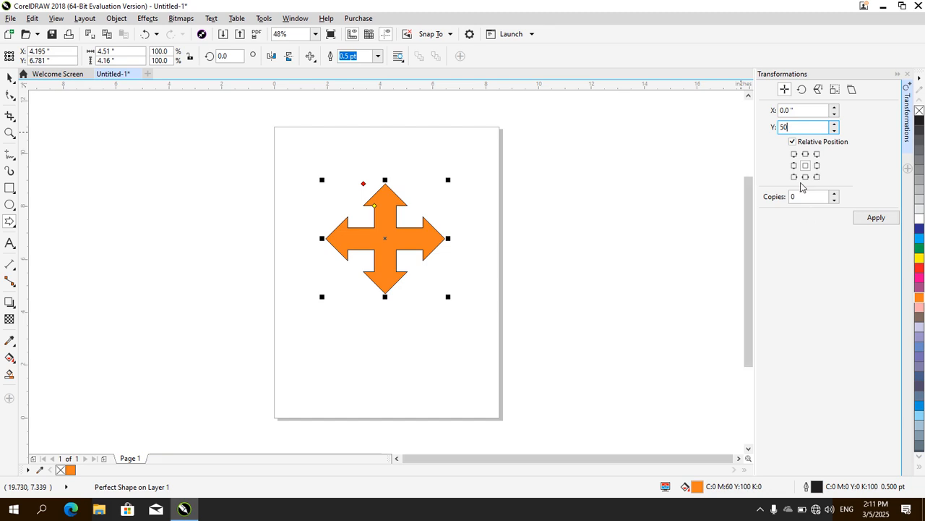
key("Tab")
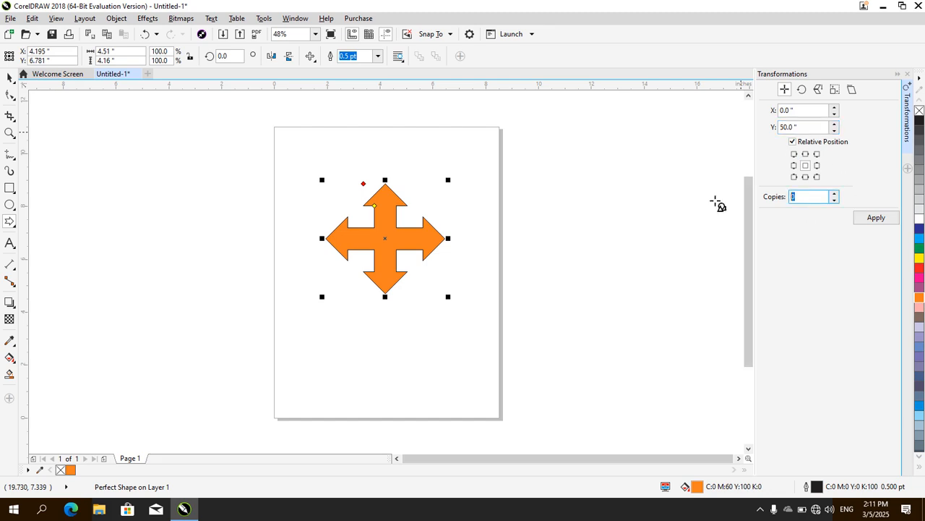
left_click(877, 218)
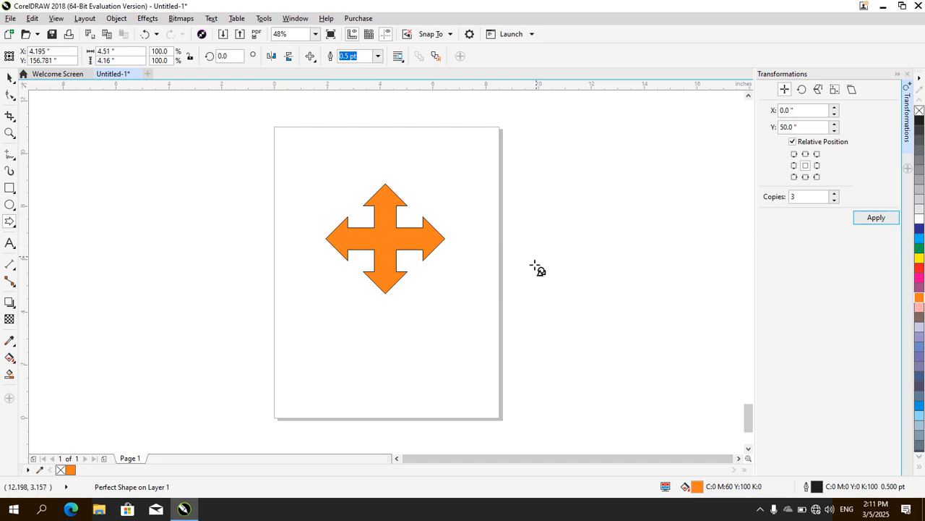
left_click_drag(749, 420, 770, 406)
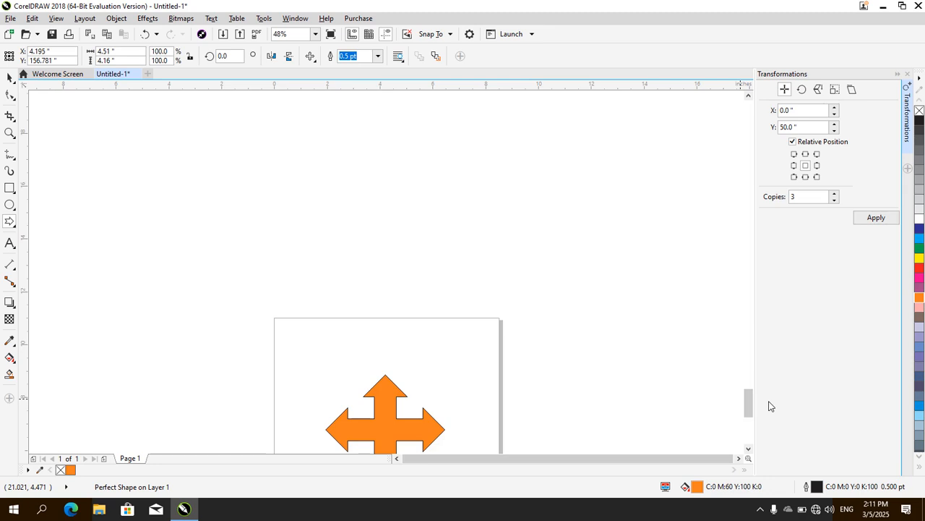
left_click_drag(750, 254, 749, 306)
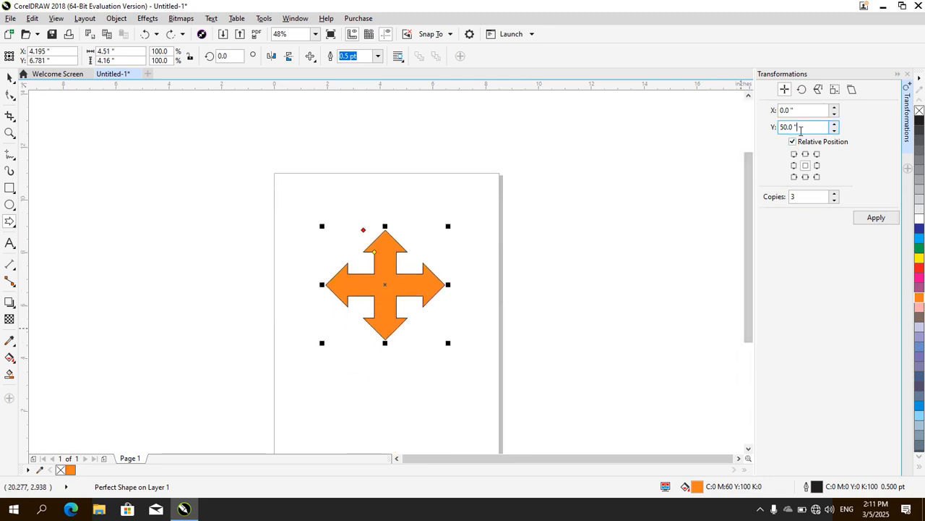
Make three copies of the arrow, each offset 1 inch vertically, and undo them
double_click(801, 129)
type("1")
left_click(873, 218)
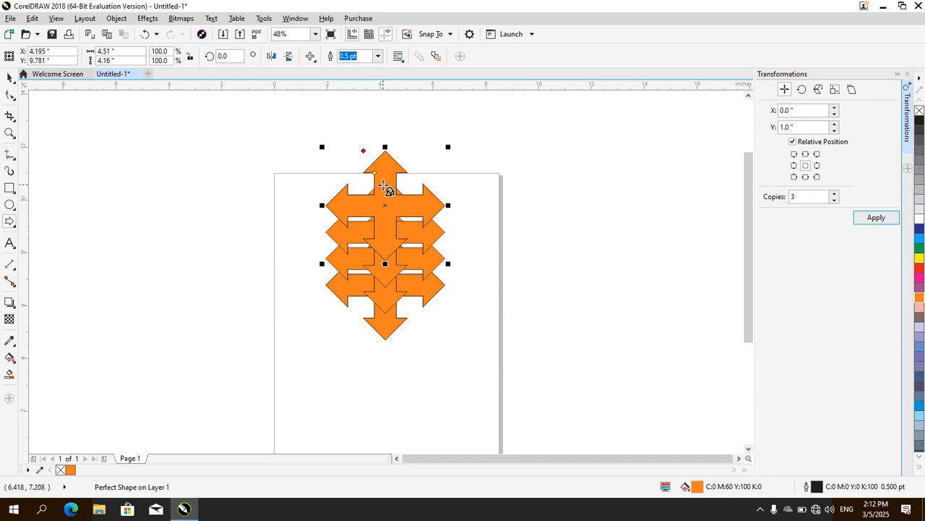
key("ctrl+z")
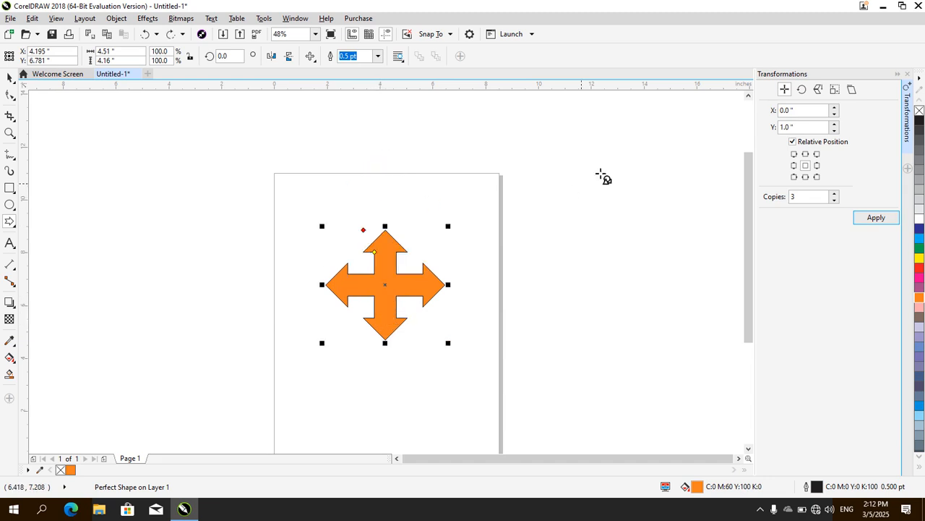
Make three copies of the arrow offset 2 inches horizontally and 1 inch vertically, and undo them while switching to the Rotate transformation
left_click(799, 109)
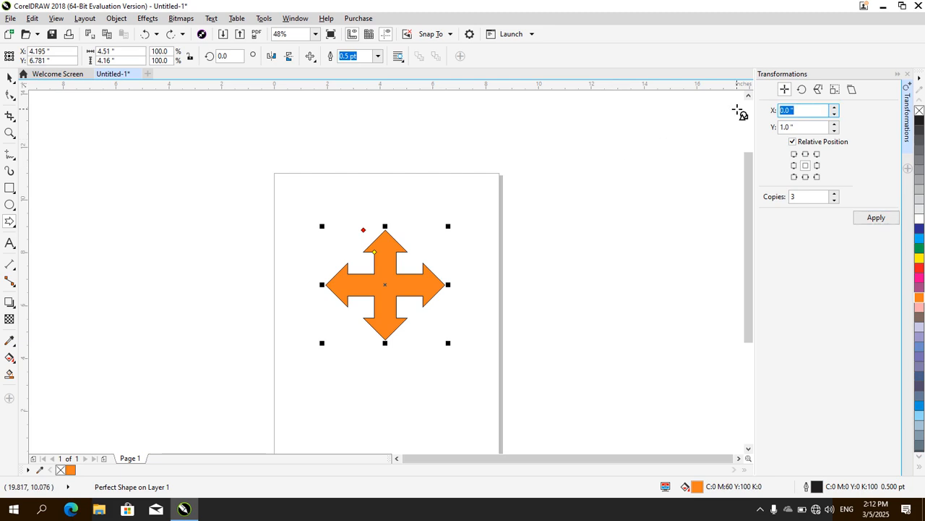
type("2")
left_click(875, 218)
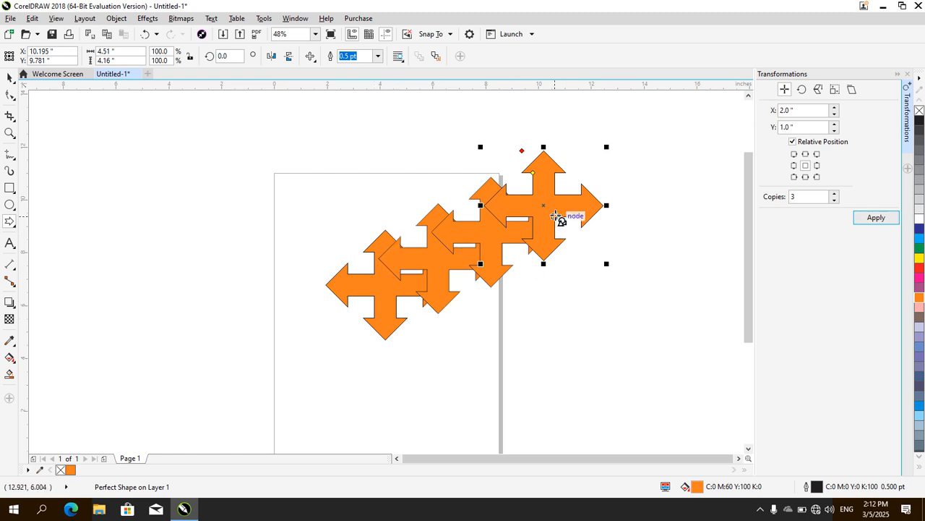
left_click(810, 112)
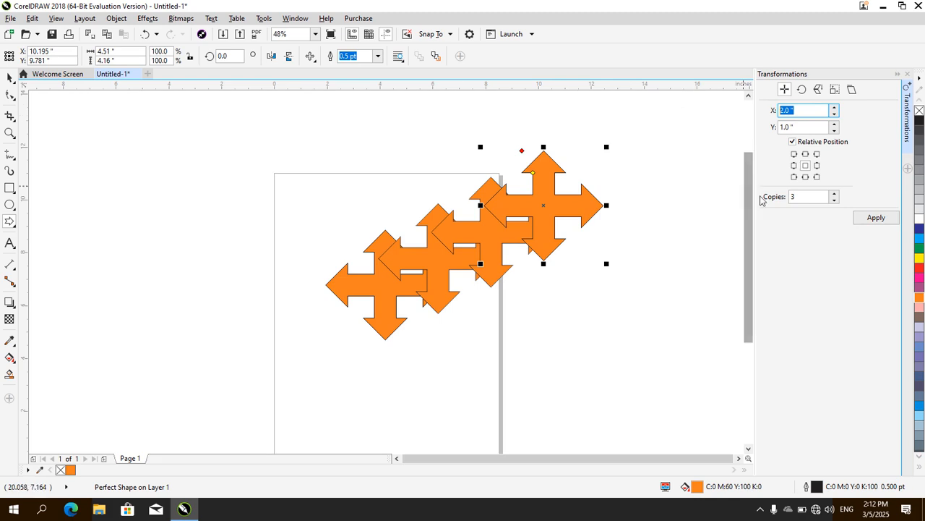
left_click(801, 89)
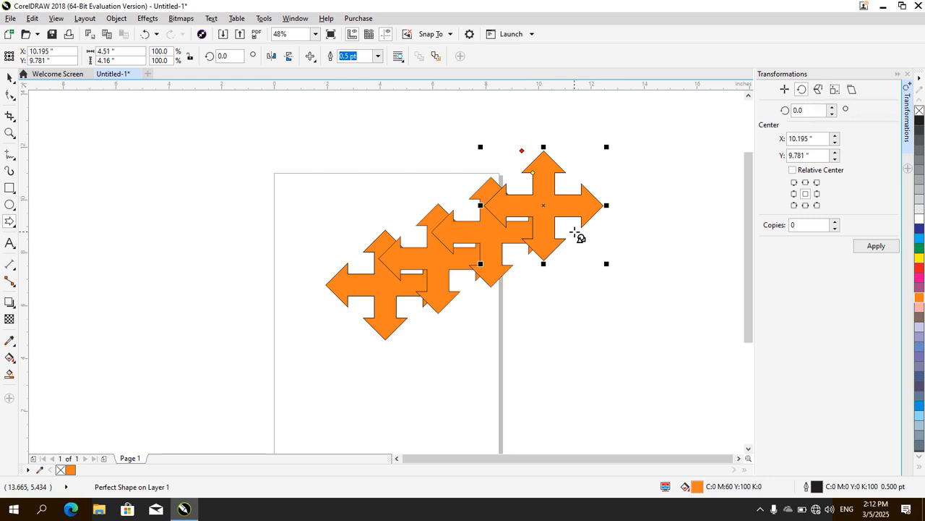
key("ctrl+z")
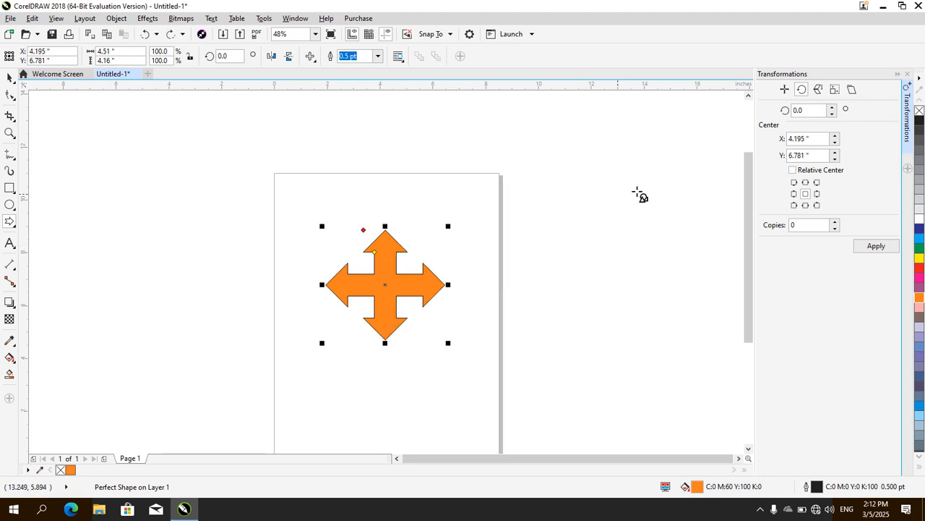
Create three copies of the arrow around its center, each rotated a further 10 degrees
left_click(815, 112)
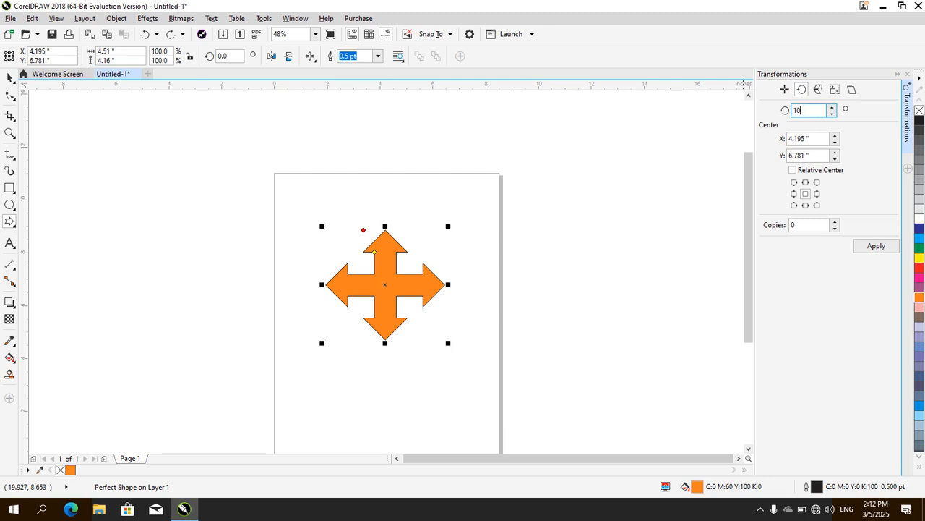
left_click(810, 225)
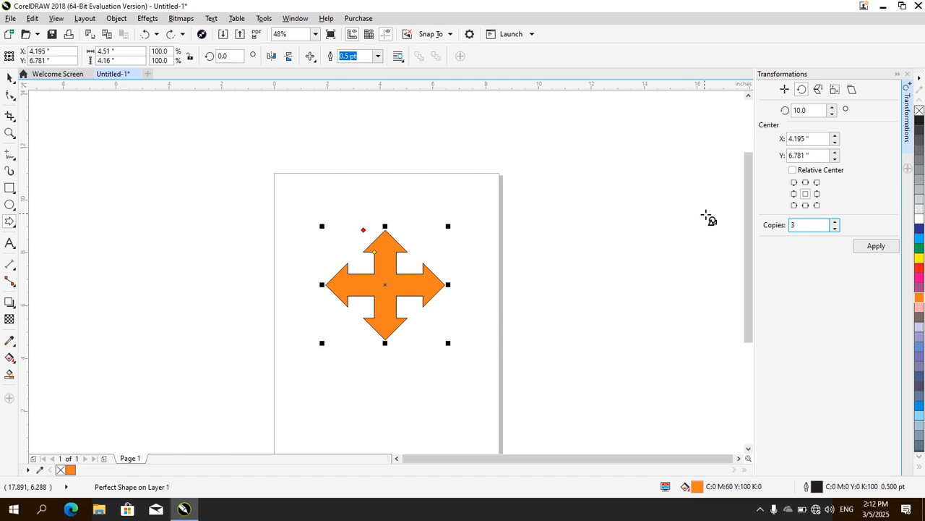
left_click(873, 247)
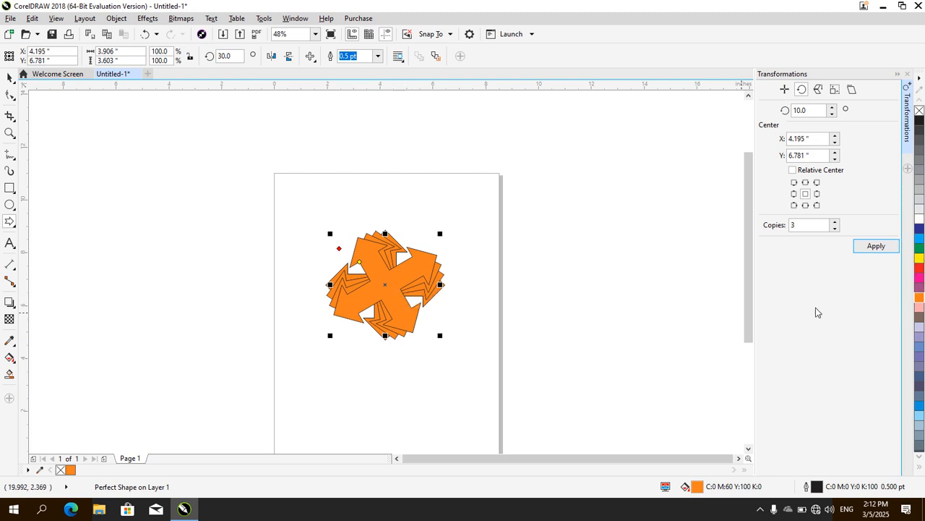
Recolor the topmost rotated arrow light blue and the copy rotated 10 degrees Powder Blue
left_click(920, 415)
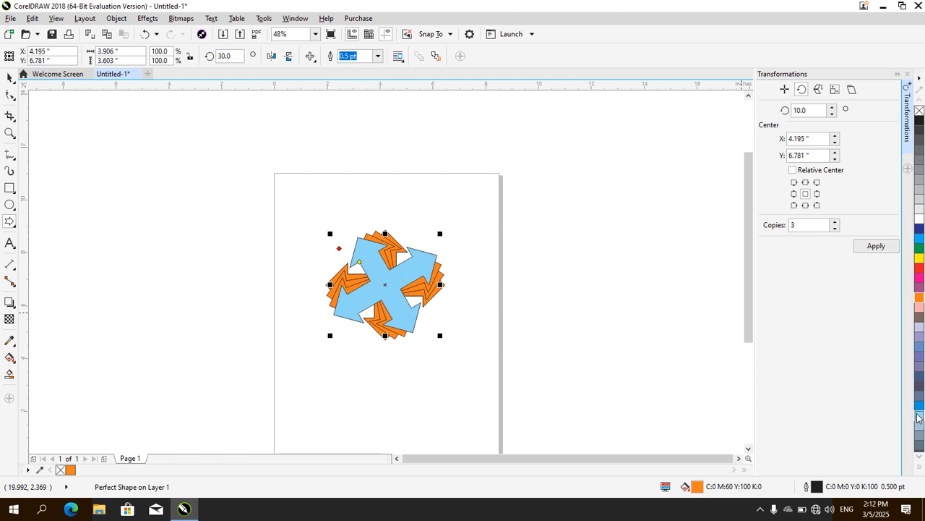
left_click(402, 258)
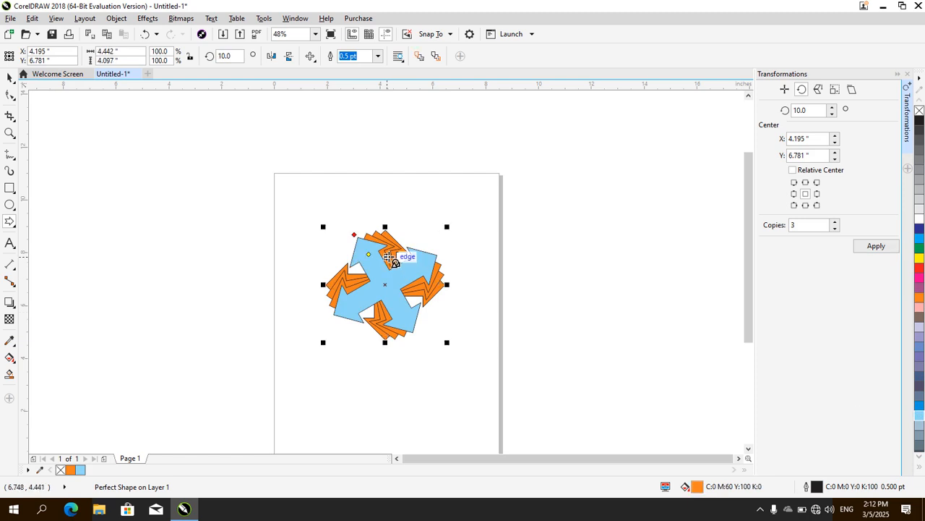
left_click(919, 330)
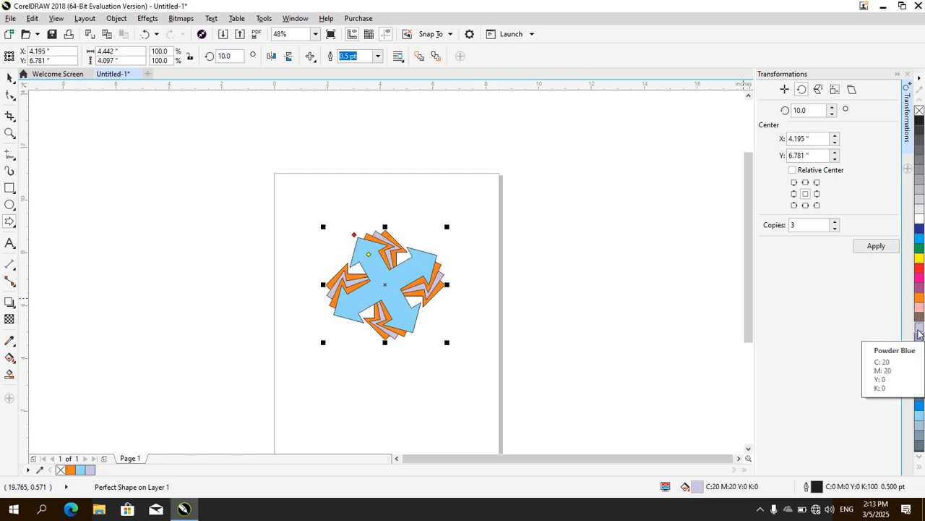
Undo both color changes and the rotated copies, leaving only the original orange arrow
key("ctrl+z")
key("ctrl+z")
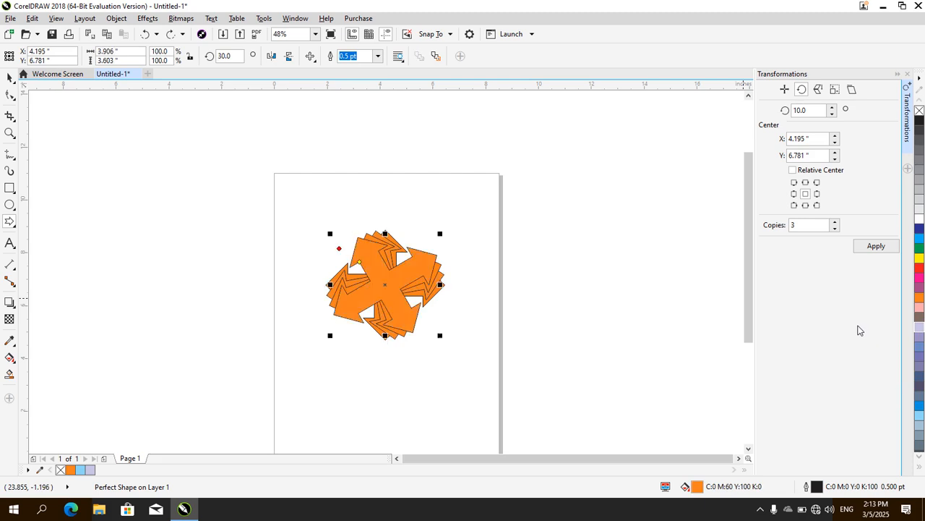
key("ctrl+z")
key("ctrl+z")
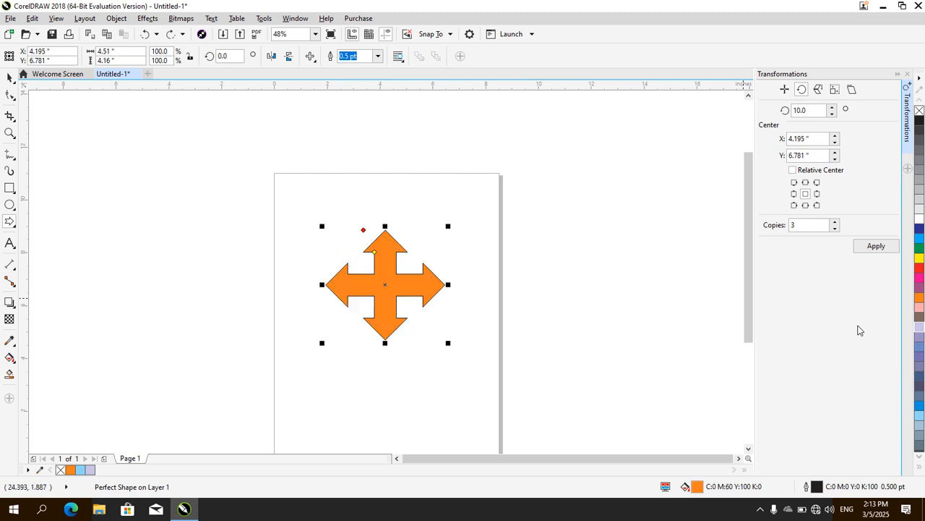
Make two copies of the arrow at 100% scale with the Scale and mirror transformation
left_click(818, 90)
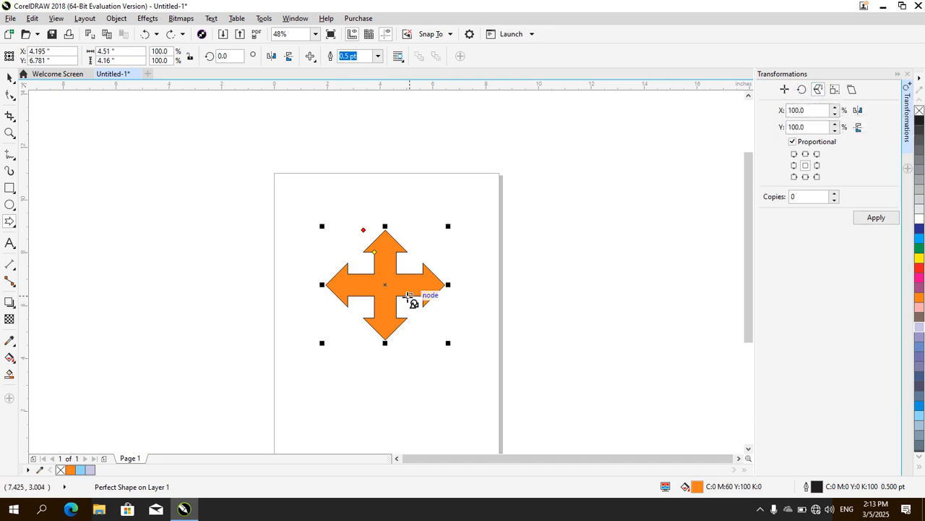
left_click(813, 198)
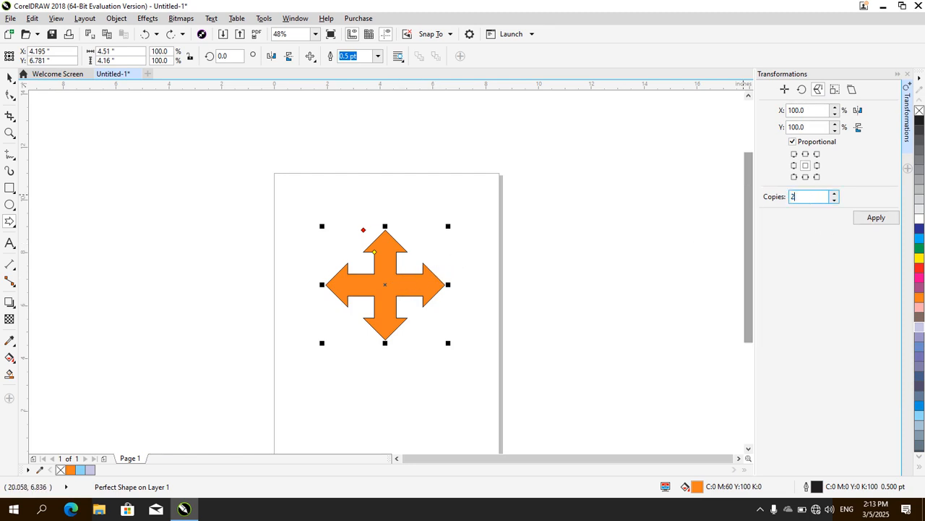
left_click(879, 220)
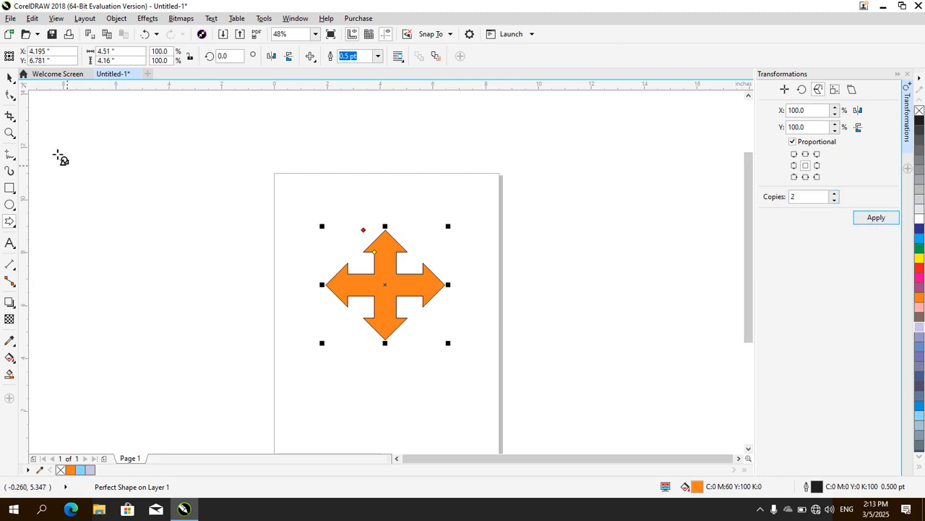
Move the three stacked arrows apart, one to the right, one to the left and one upward
left_click(9, 78)
left_click_drag(376, 262, 504, 294)
left_click_drag(331, 279, 212, 293)
left_click_drag(378, 299, 380, 245)
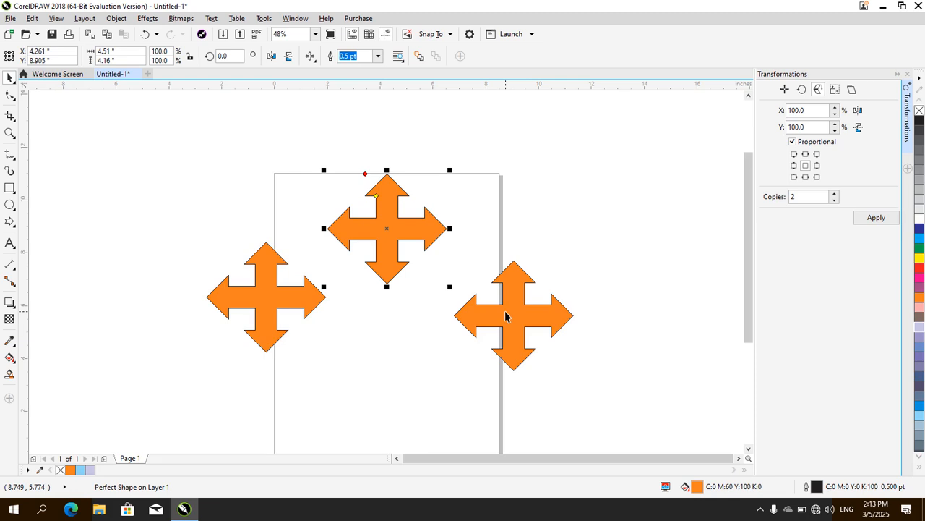
Undo the arrow moves and the two scaled copies
key("ctrl+z")
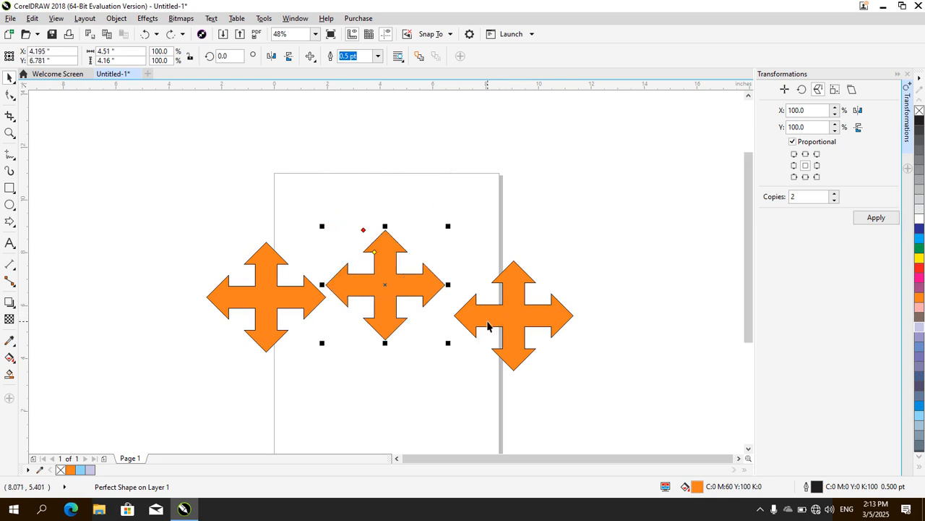
key("ctrl+z")
key("ctrl+z")
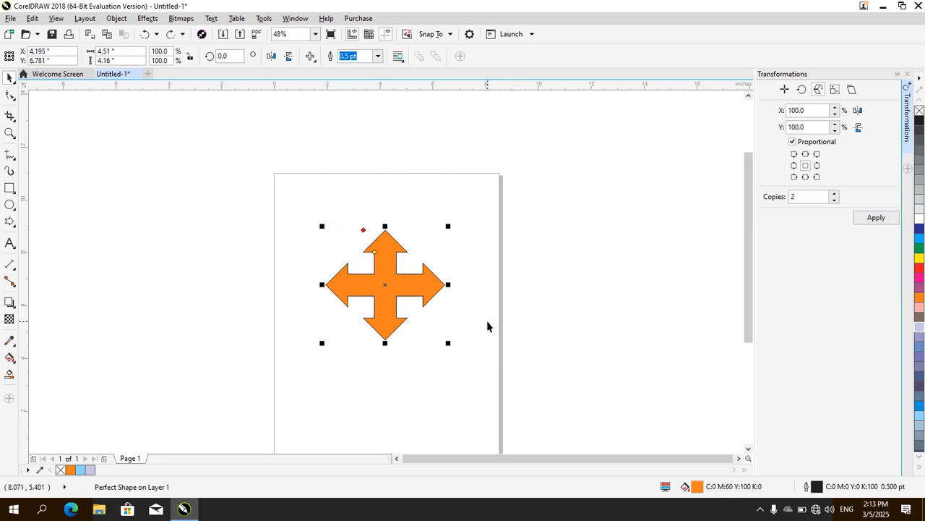
Switch to the Size transformation and delete the orange four-way arrow from the page
left_click(809, 197)
left_click_drag(809, 197, 782, 196)
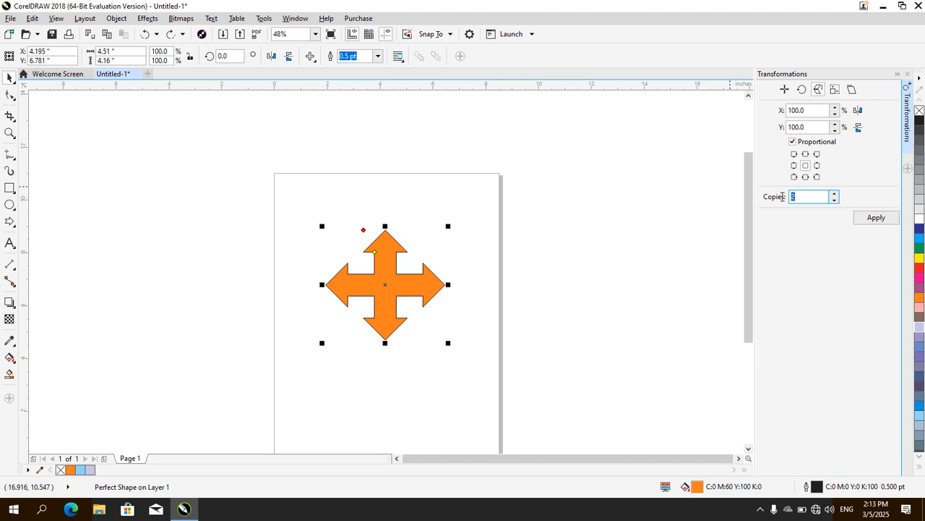
left_click(836, 91)
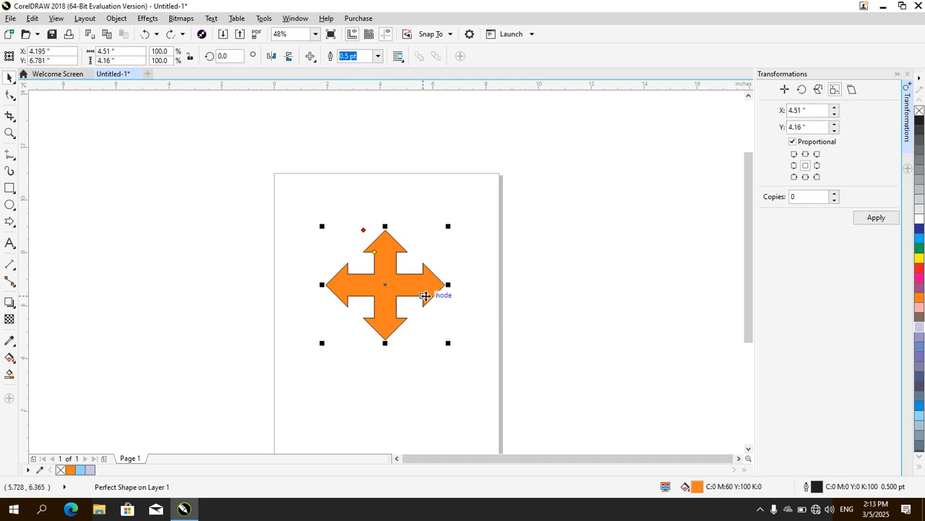
key("Delete")
Draw a rectangle about 7.641 by 5.912 inches across the middle of the page
left_click(10, 189)
left_click_drag(286, 225, 484, 375)
left_click_drag(485, 378, 488, 382)
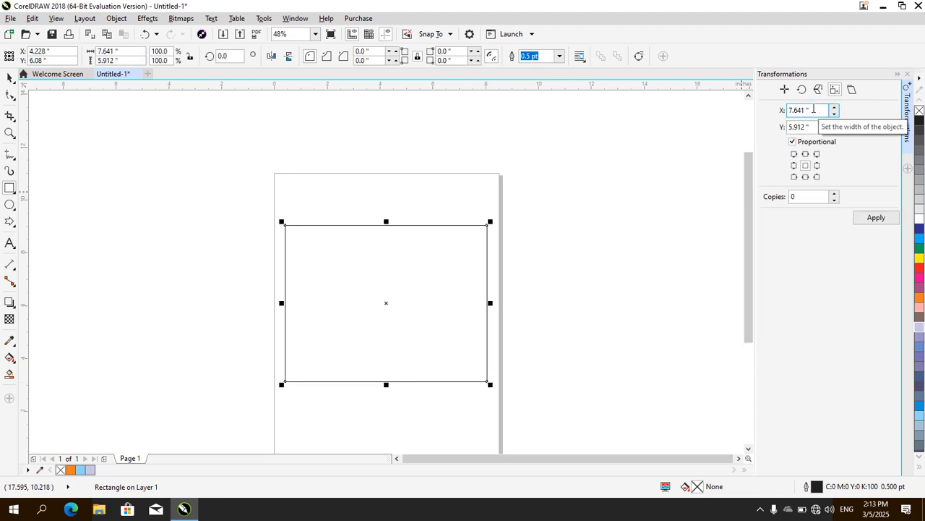
Create five progressively smaller copies of the rectangle, using a proportional size of 2.585 by 2 inches
left_click_drag(814, 109, 737, 104)
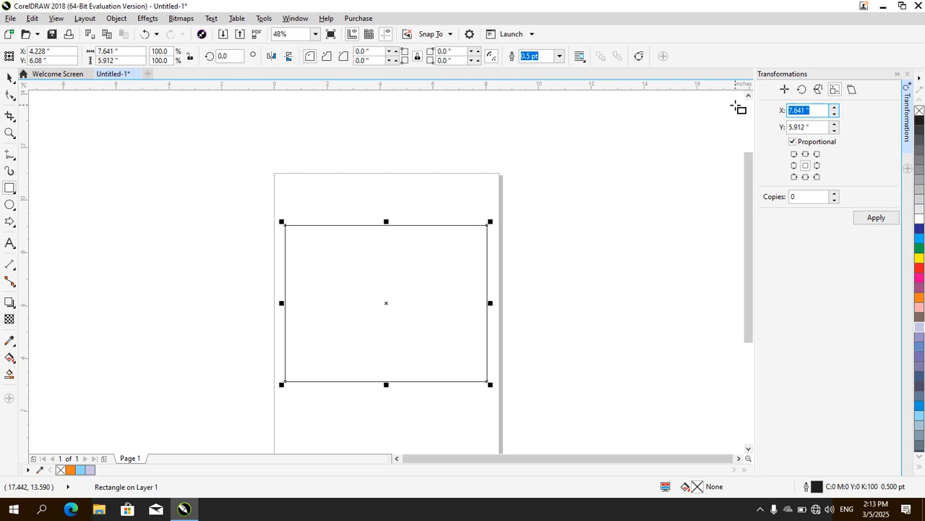
type("2")
key("Tab")
left_click(829, 109)
type("4")
key("Tab")
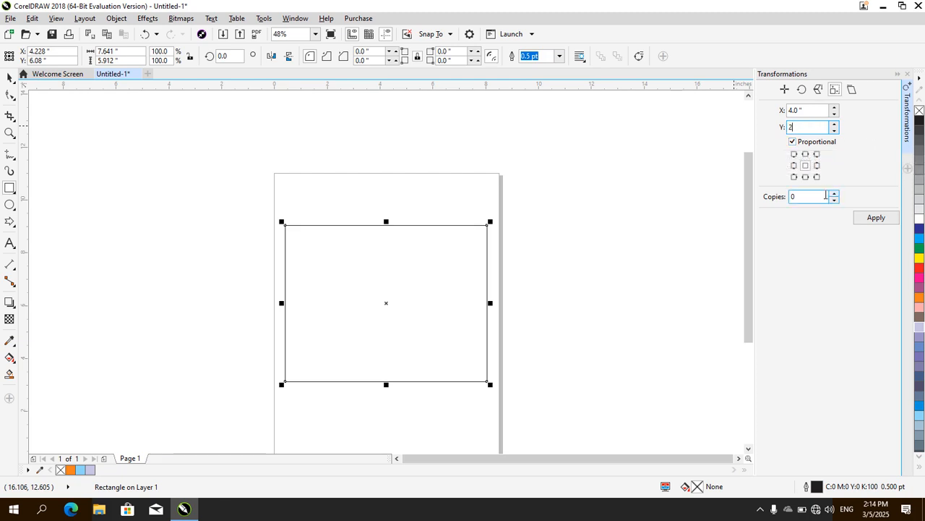
left_click(834, 193)
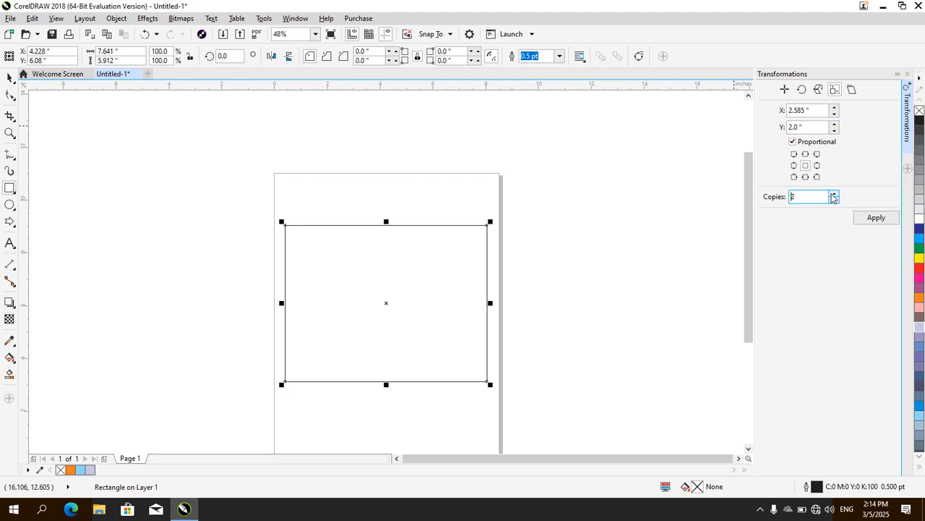
left_click(872, 218)
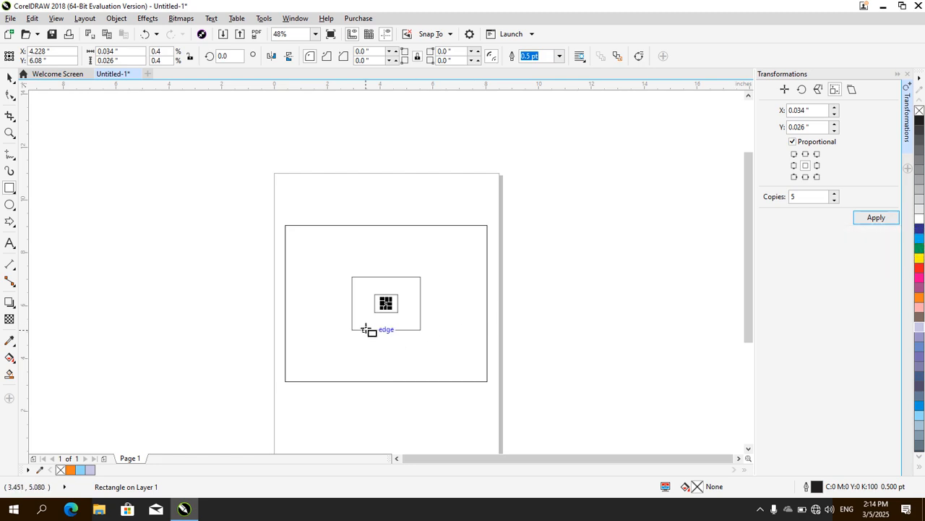
Undo the proportionally shrunken rectangle copies
key("ctrl+z")
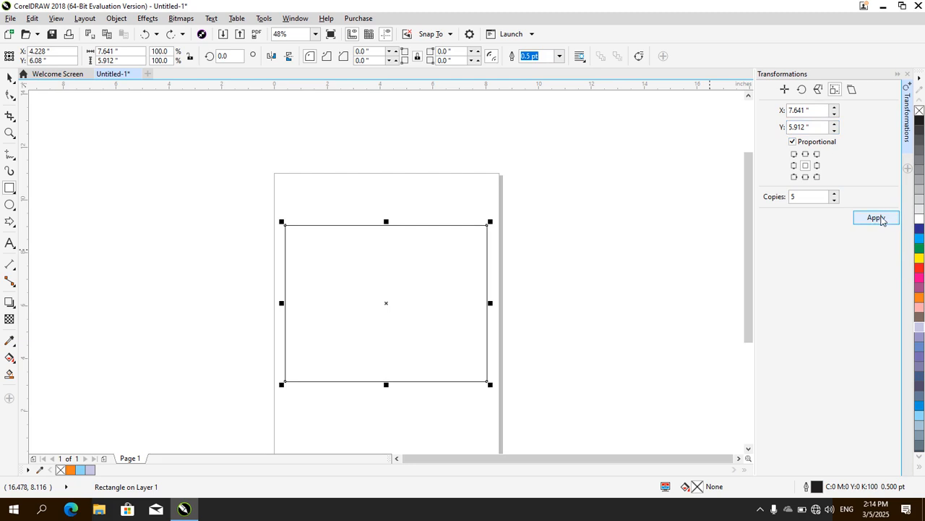
left_click(877, 217)
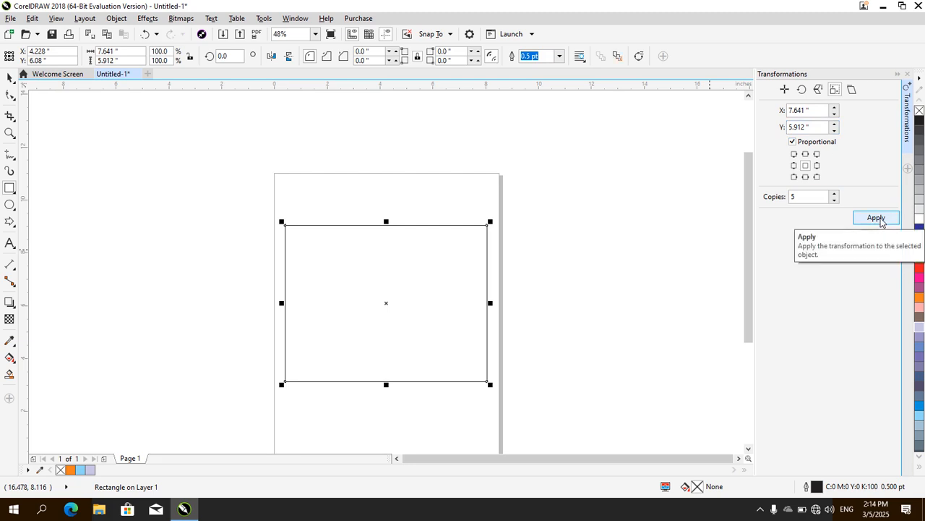
key("ctrl+z")
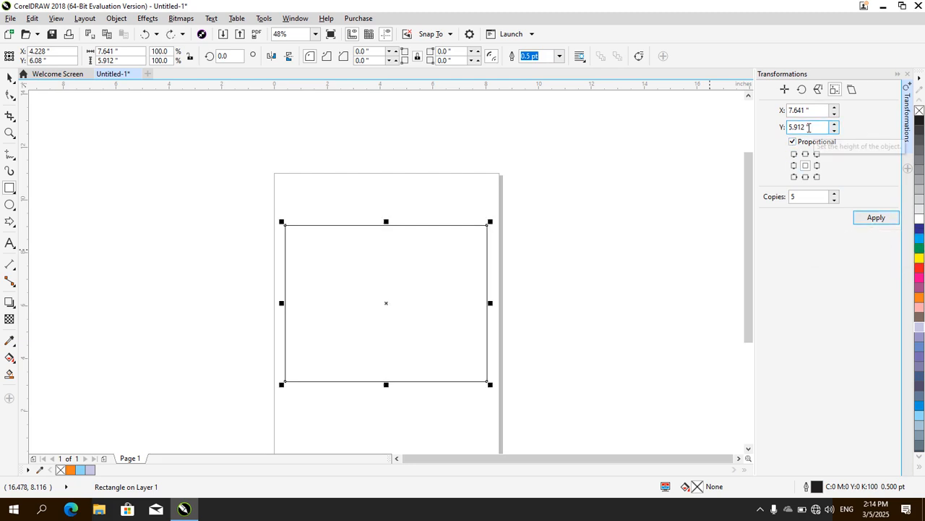
Create five enlarging copies of the rectangle from a 10-inch width, turn off proportional sizing, and undo the copies
left_click(798, 110)
type("10")
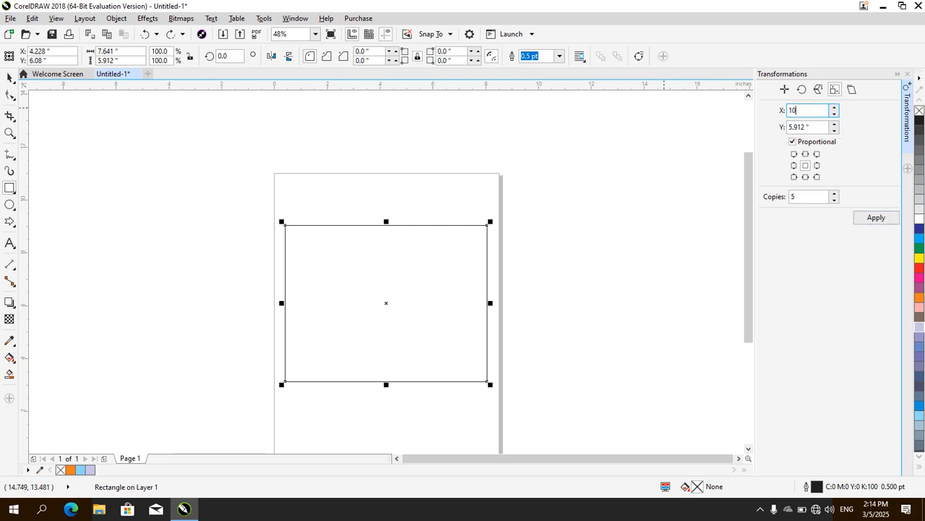
key("Tab")
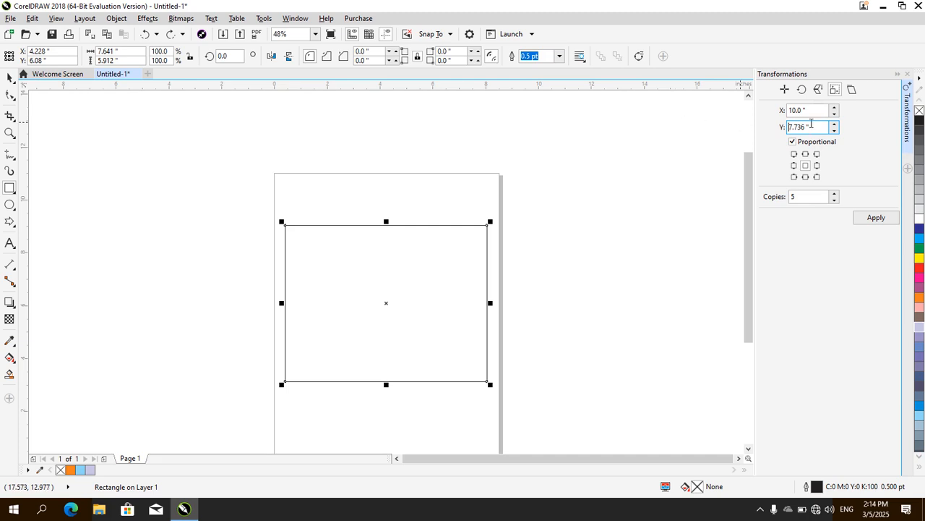
left_click(811, 141)
left_click_drag(813, 127, 718, 114)
left_click(875, 218)
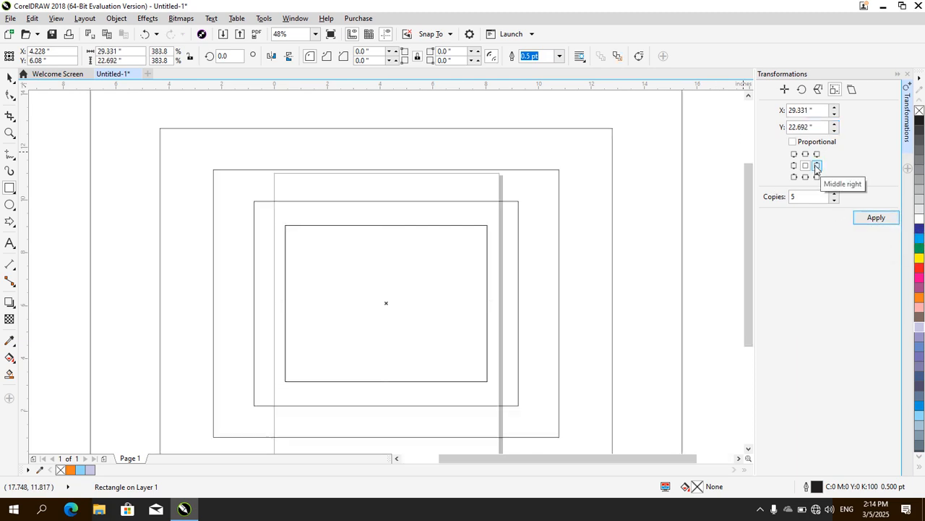
key("ctrl+z")
Create five nested copies of the rectangle with a non-proportional size of 5 by 4 inches, and clear the selection
left_click(812, 110)
double_click(813, 109)
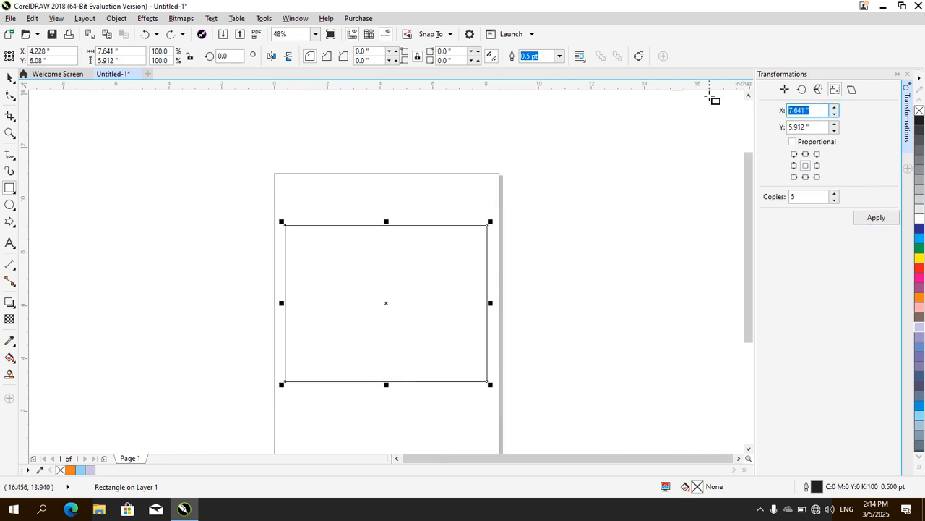
type("5")
key("Tab")
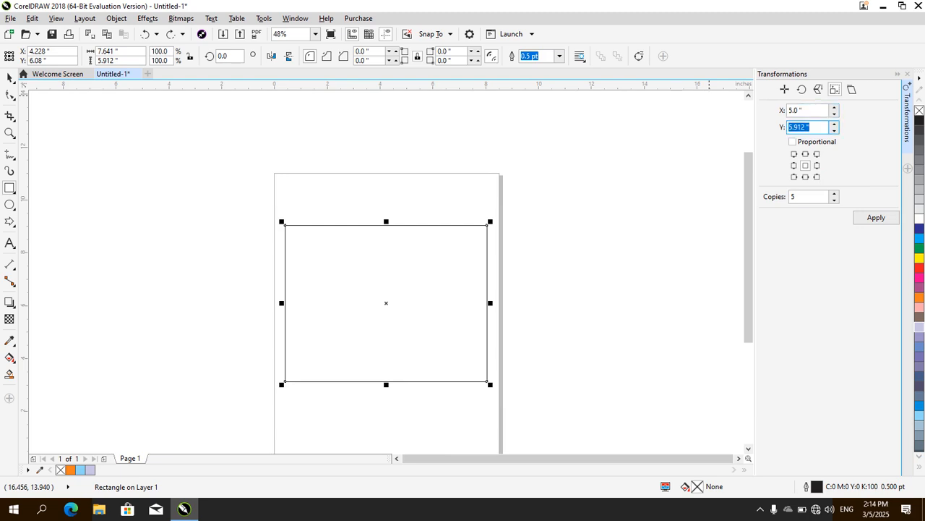
left_click(820, 128)
double_click(808, 128)
type("4")
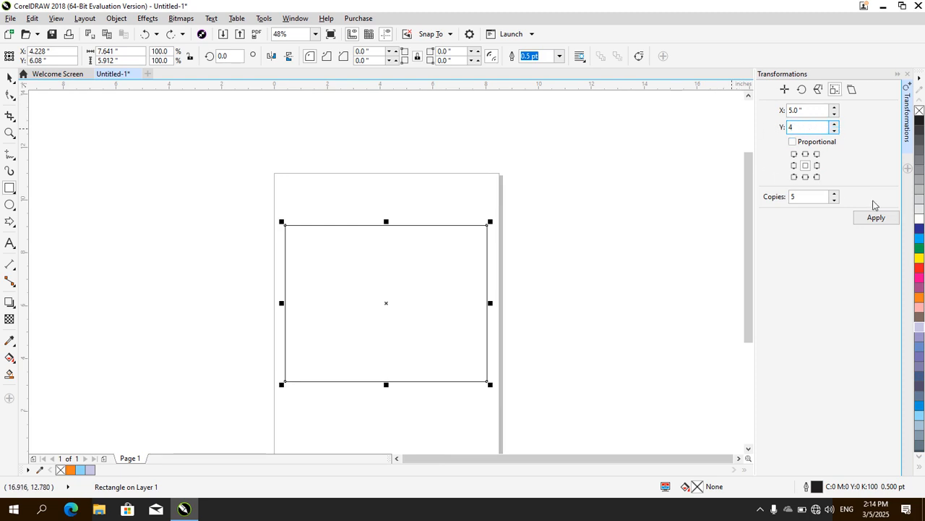
left_click(875, 216)
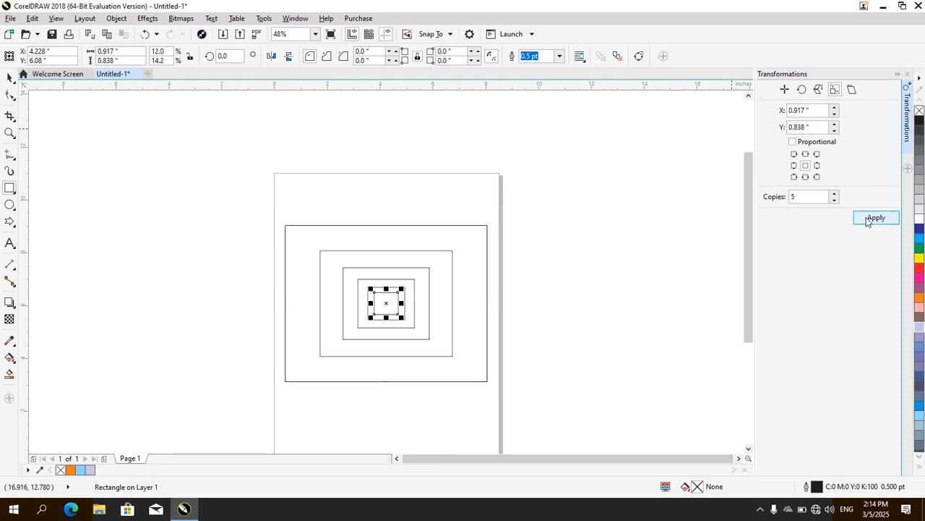
left_click(574, 323)
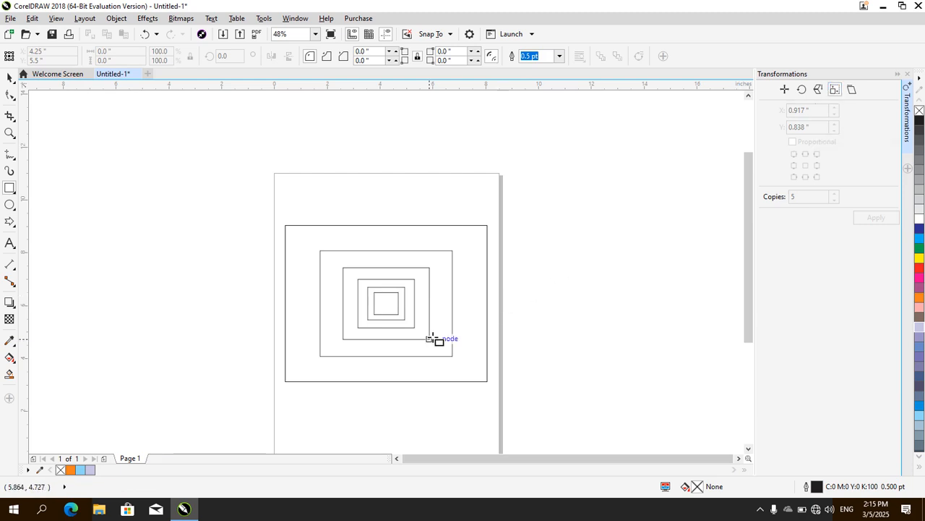
Undo the nested copies and delete the original rectangle from the page
key("ctrl+z")
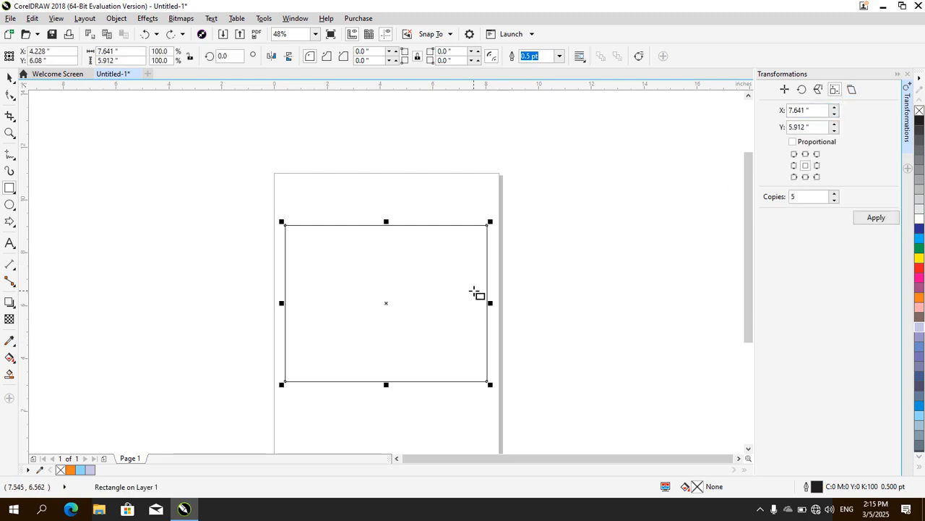
key("Delete")
left_click(10, 224)
left_click(9, 223)
left_click(379, 57)
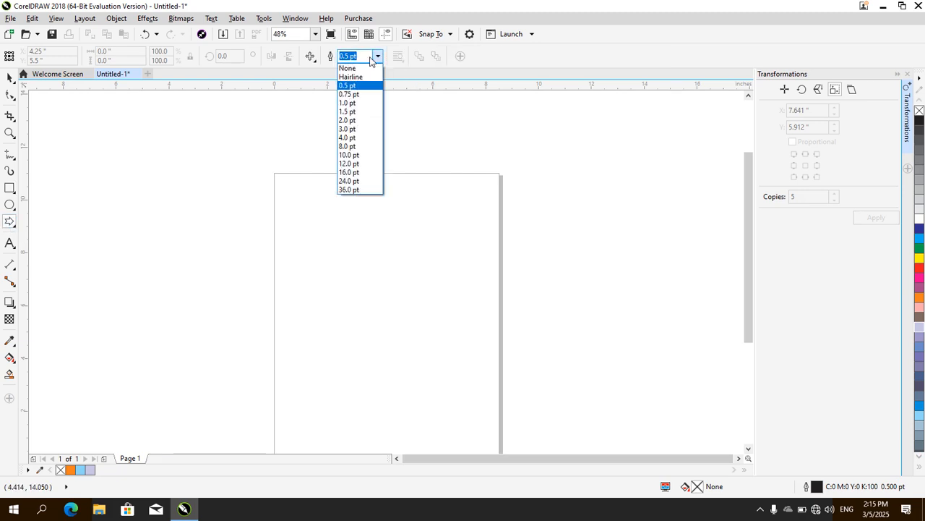
left_click(14, 218)
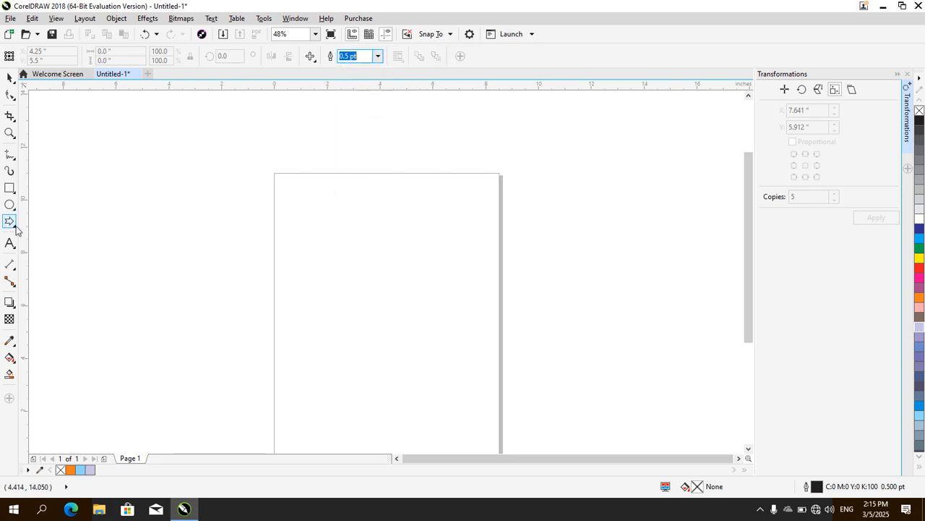
left_click(14, 205)
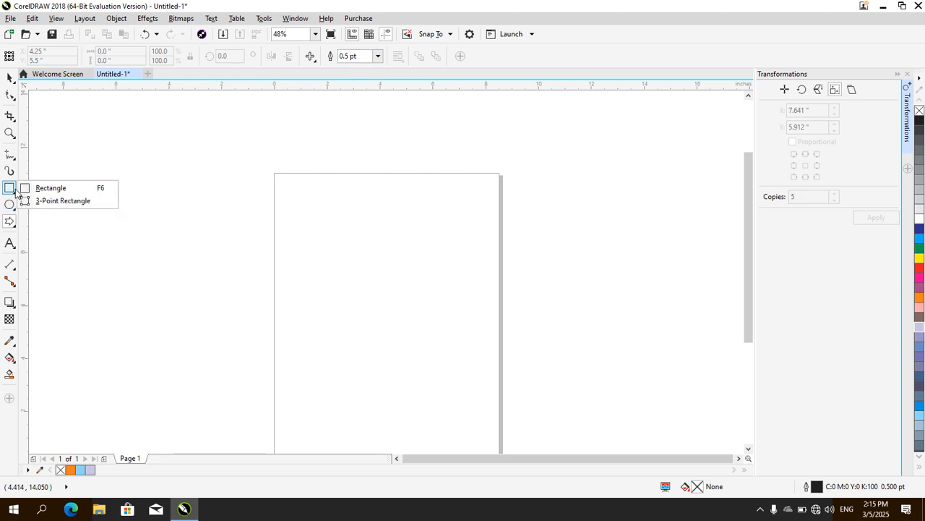
left_click(11, 188)
left_click(13, 227)
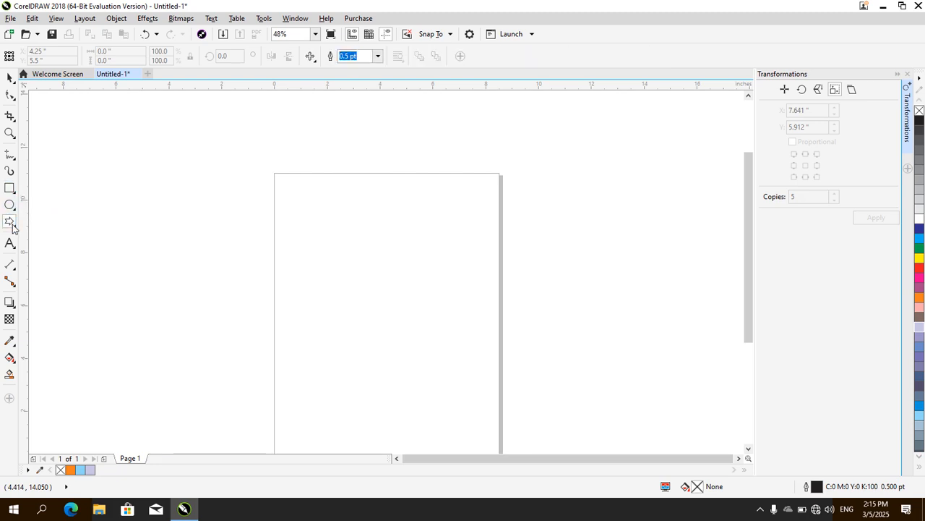
left_click(14, 226)
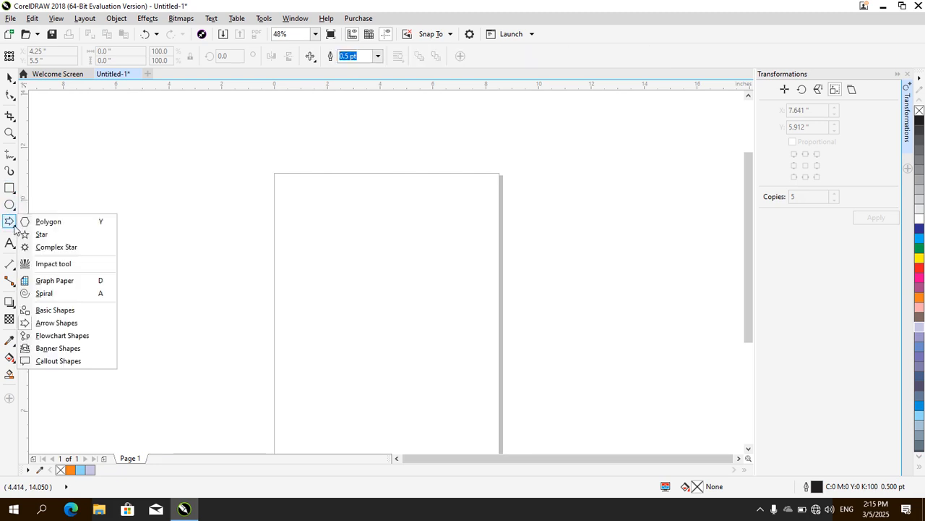
left_click(55, 247)
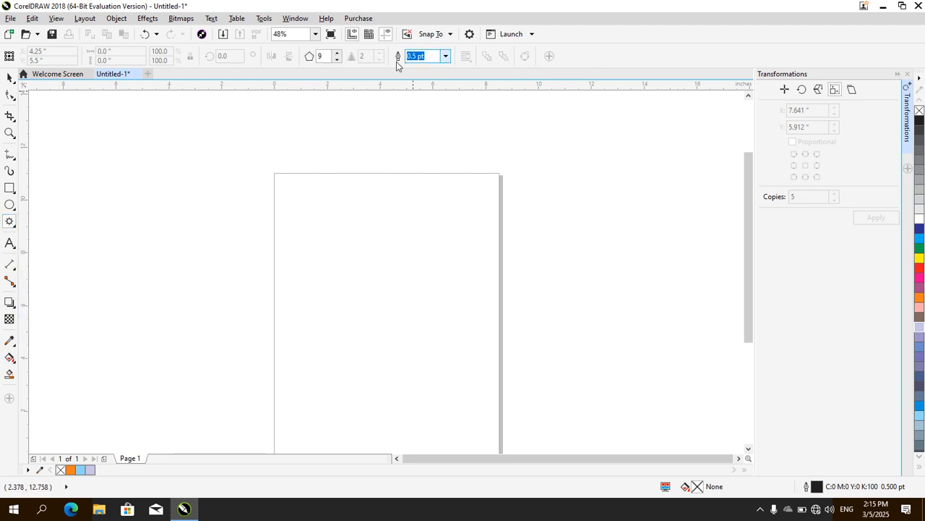
left_click(15, 228)
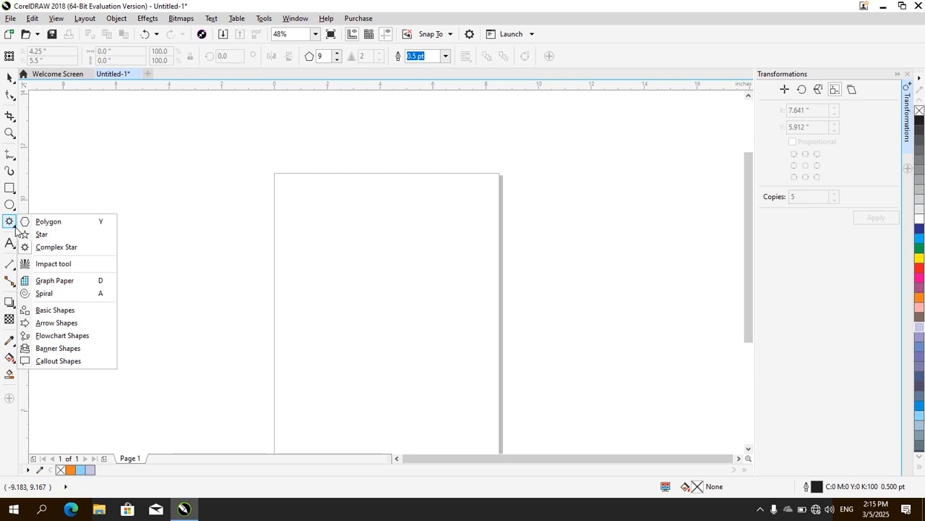
left_click(12, 249)
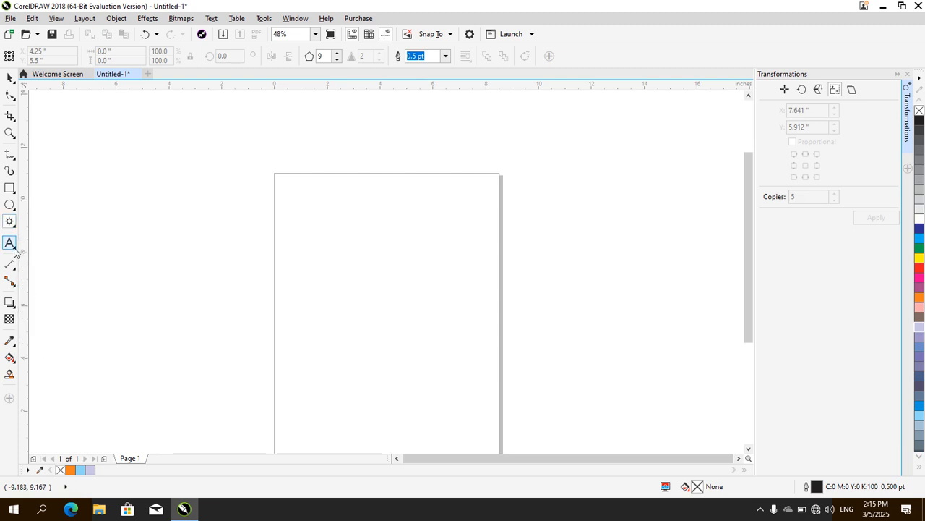
Draw a five-pointed star about 2.645 by 2.218 inches near the middle of the page
left_click(14, 227)
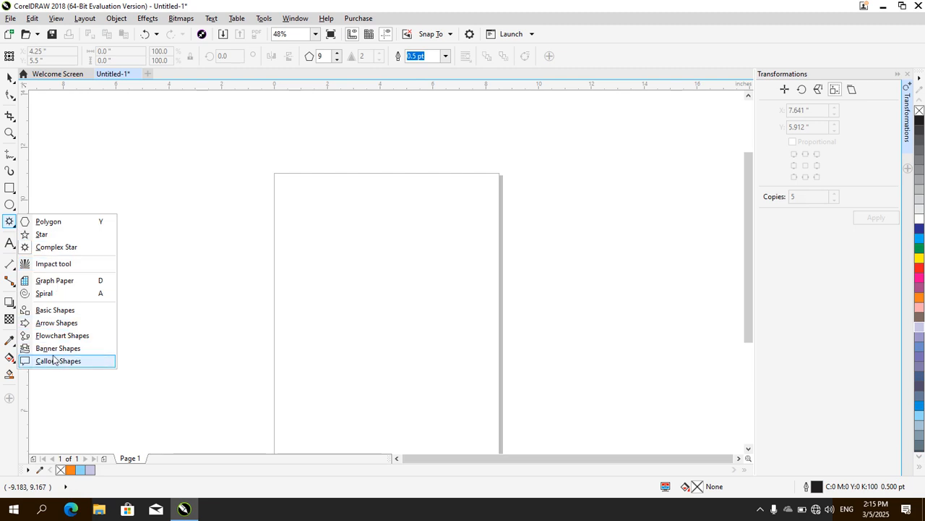
left_click(42, 236)
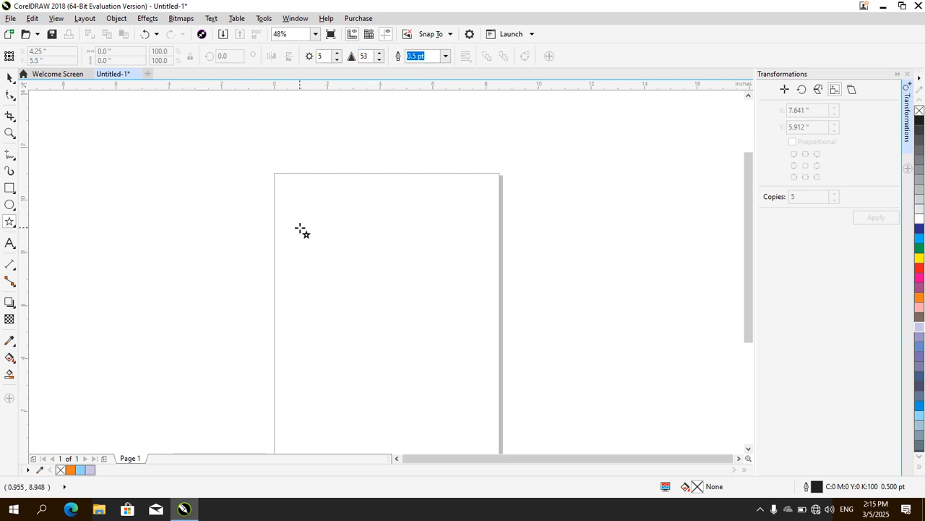
left_click_drag(325, 249, 396, 314)
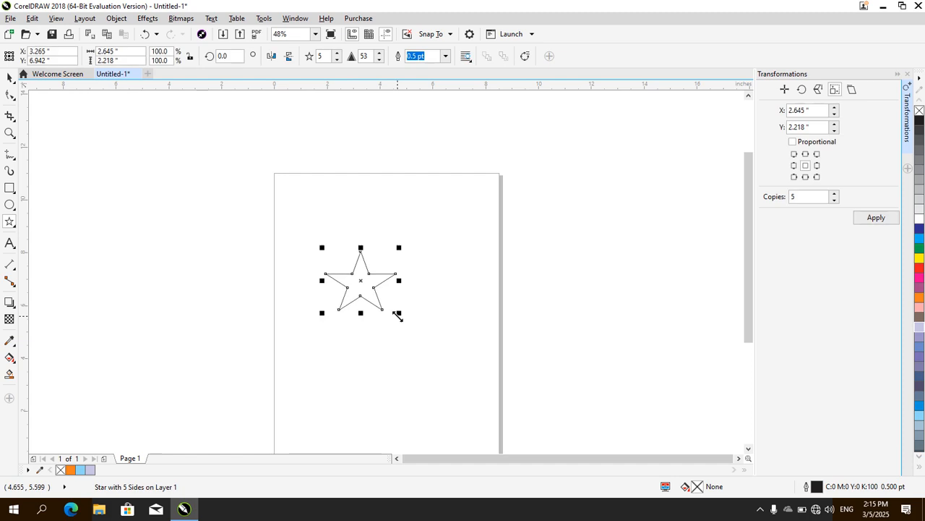
Switch to the Skew transformation and create three copies of the star skewed 10 degrees horizontally and vertically
left_click(852, 89)
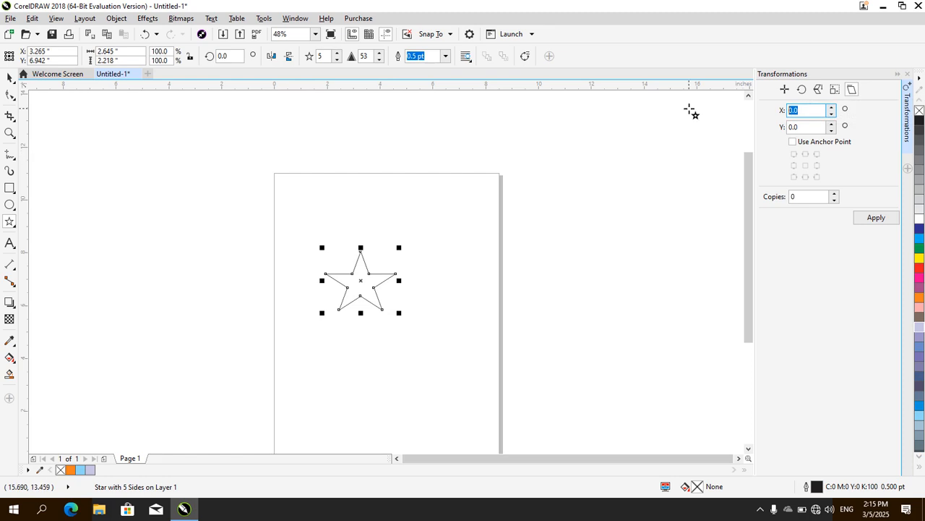
type("10")
key("Tab")
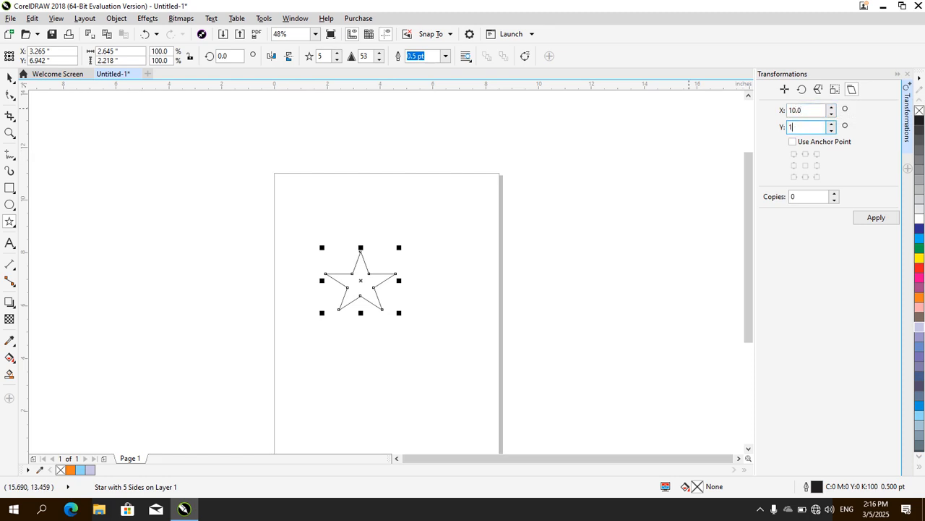
type("10")
key("Tab")
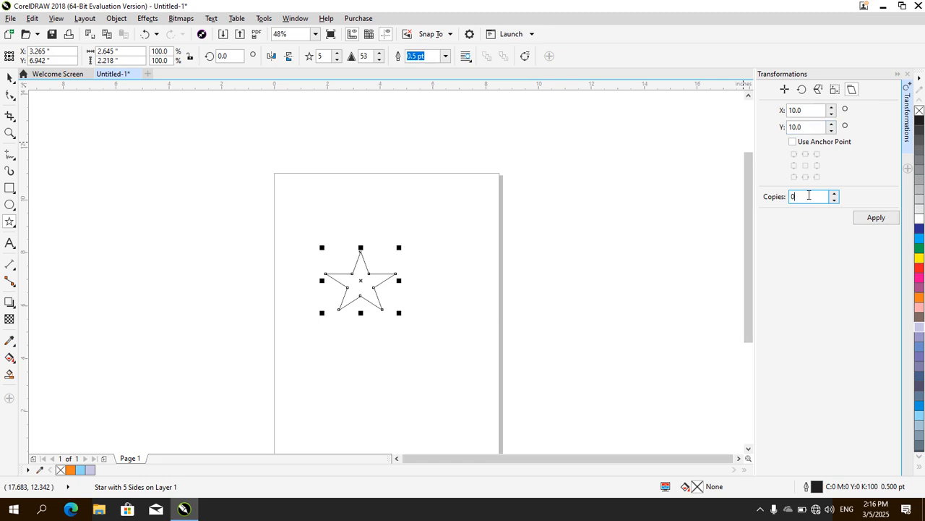
left_click(882, 222)
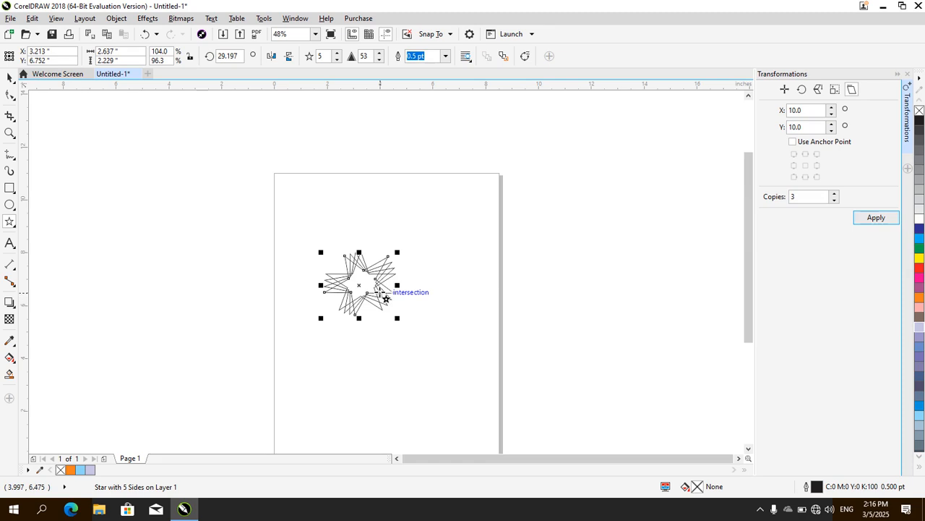
Undo the skewed copies and create three copies of the star skewed 75 degrees horizontally and vertically instead
key("ctrl+z")
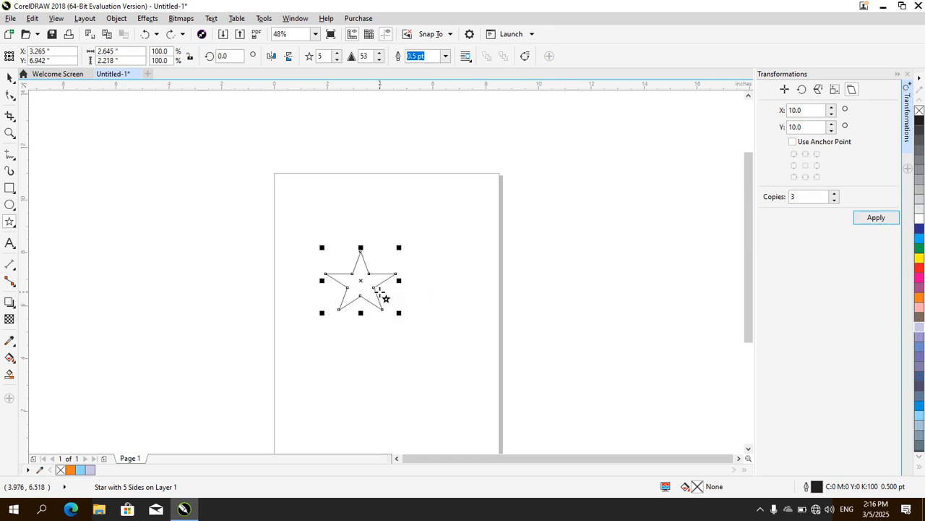
left_click(811, 111)
type("100")
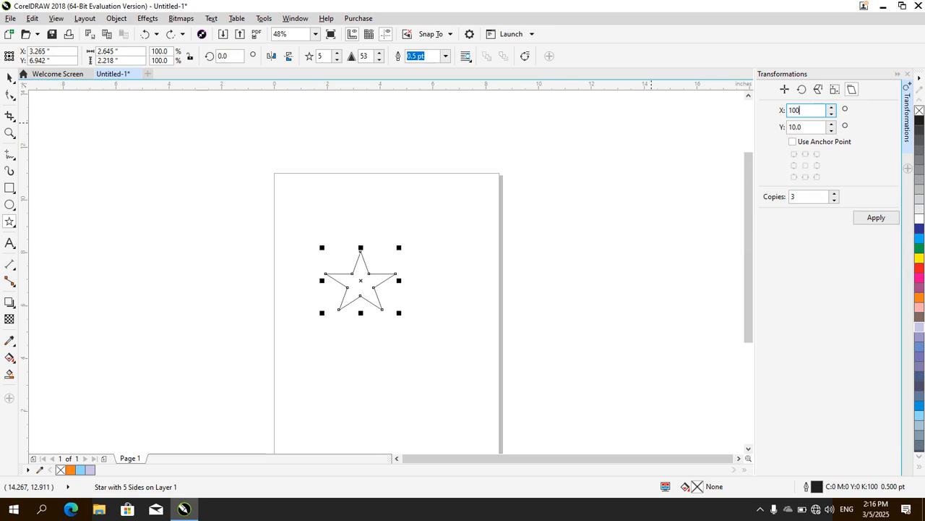
key("Tab")
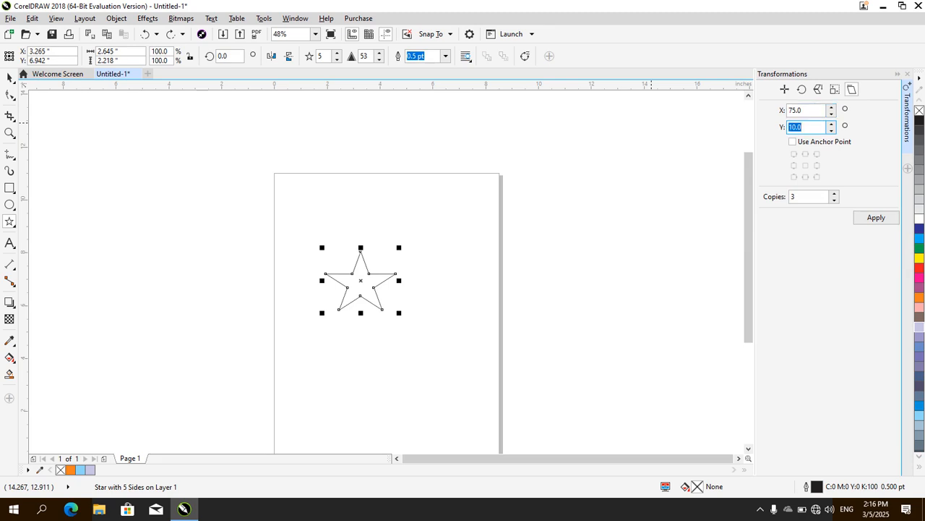
type("80")
key("Return")
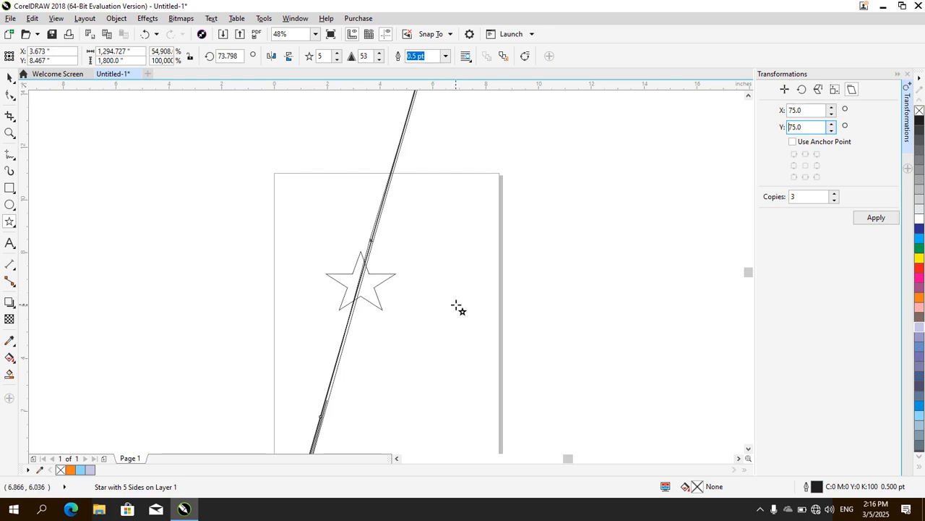
Undo the last skewed copies and delete the star from the page
left_click(564, 291)
key("ctrl+z")
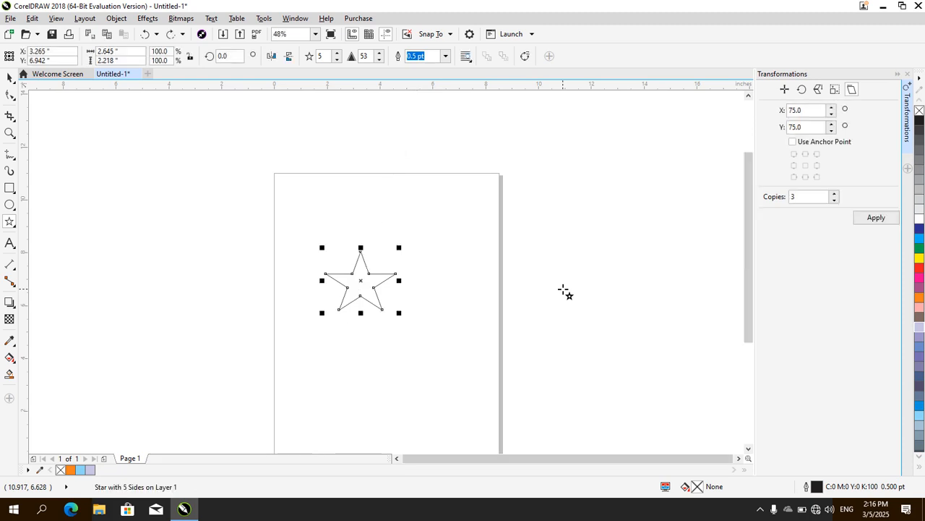
key("Delete")
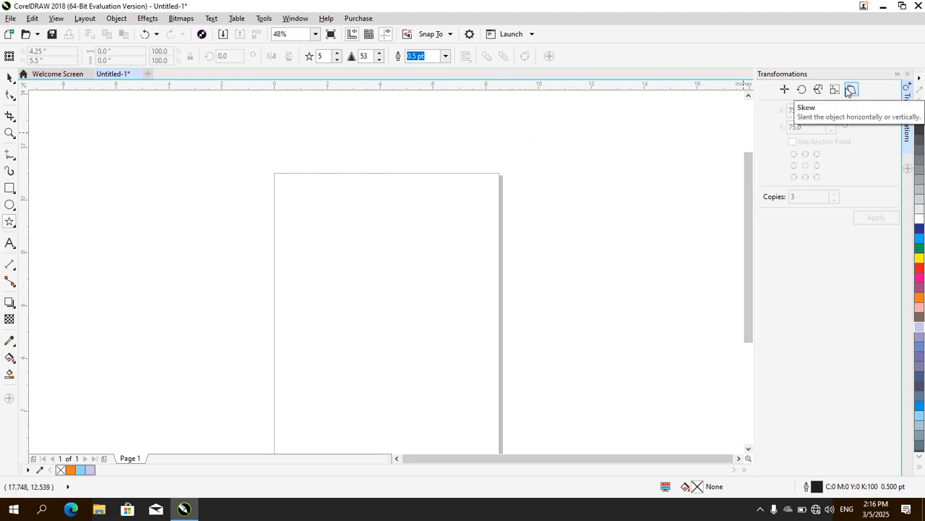
Close the Transformations docker and look through the Align and Distribute commands
left_click(907, 74)
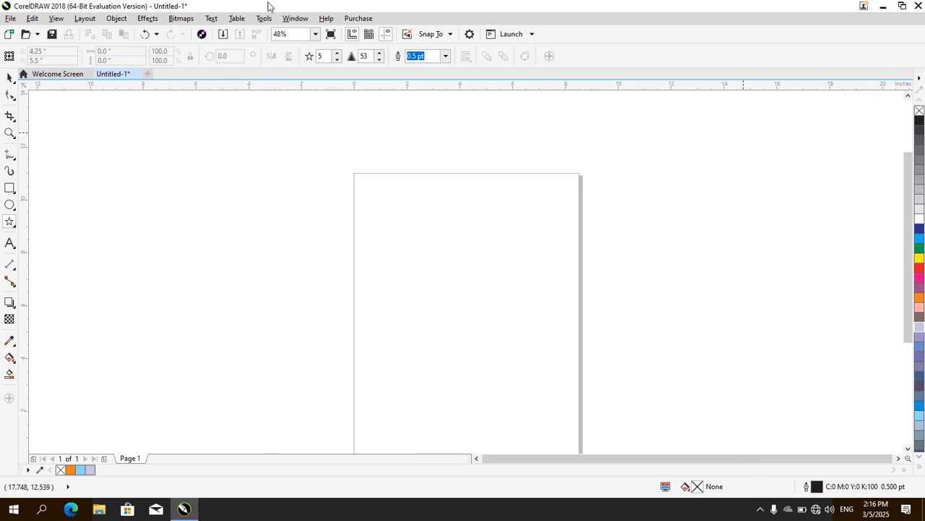
left_click(117, 18)
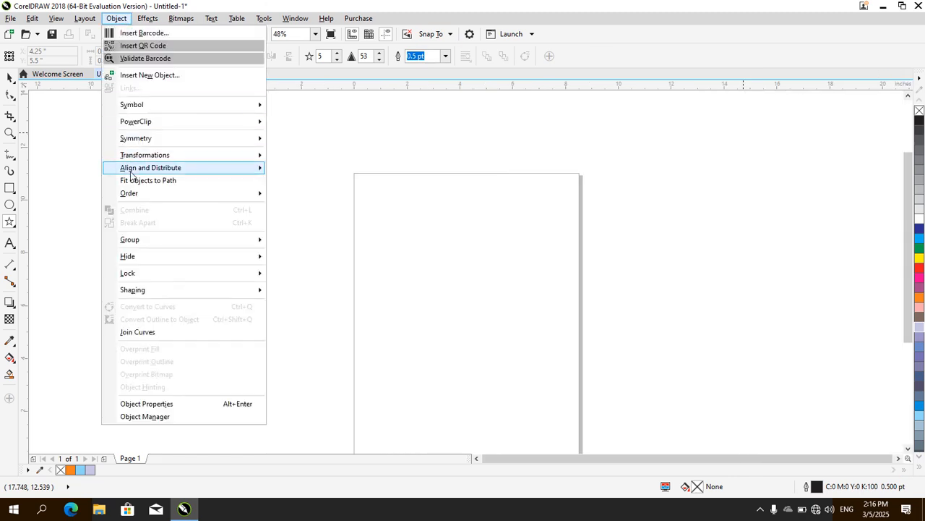
mouse_move(144, 159)
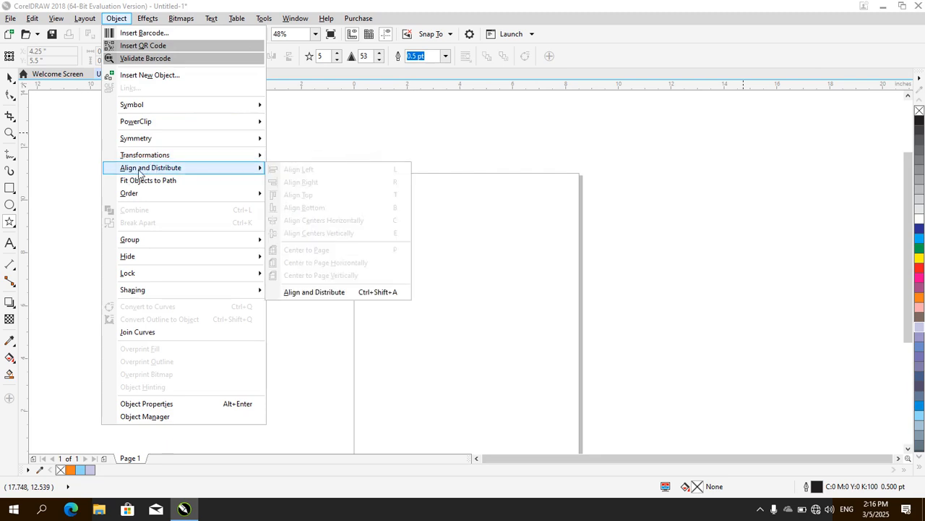
left_click(490, 313)
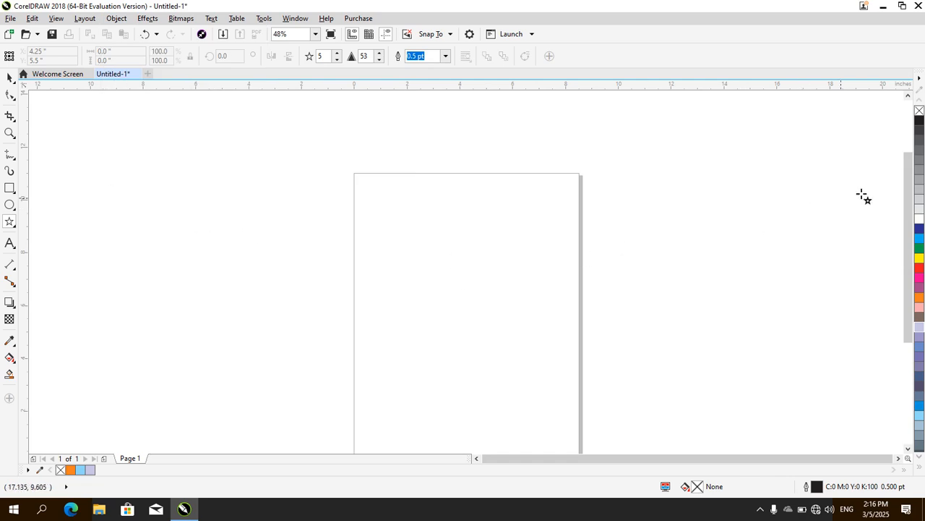
Draw a rectangle about 8.32 by 6.087 inches across the middle of the page and fill it yellow
left_click_drag(911, 224, 911, 246)
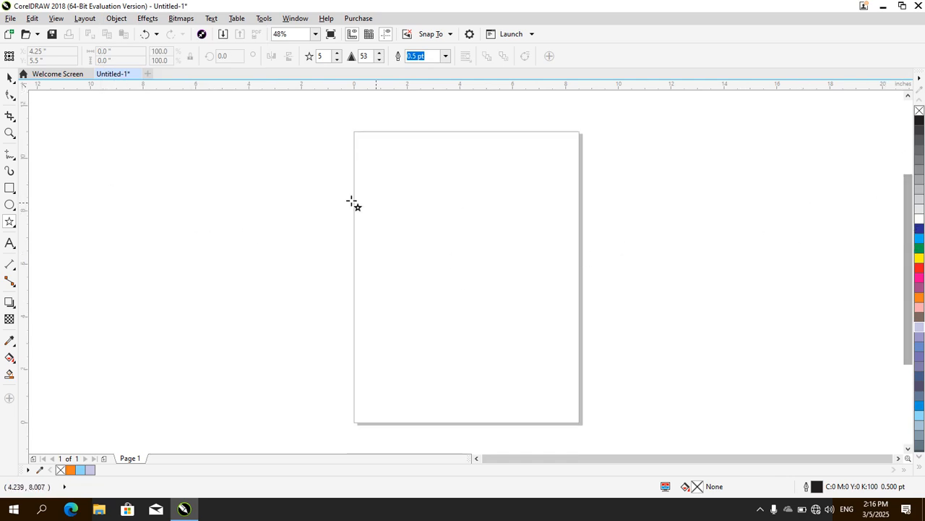
left_click(9, 205)
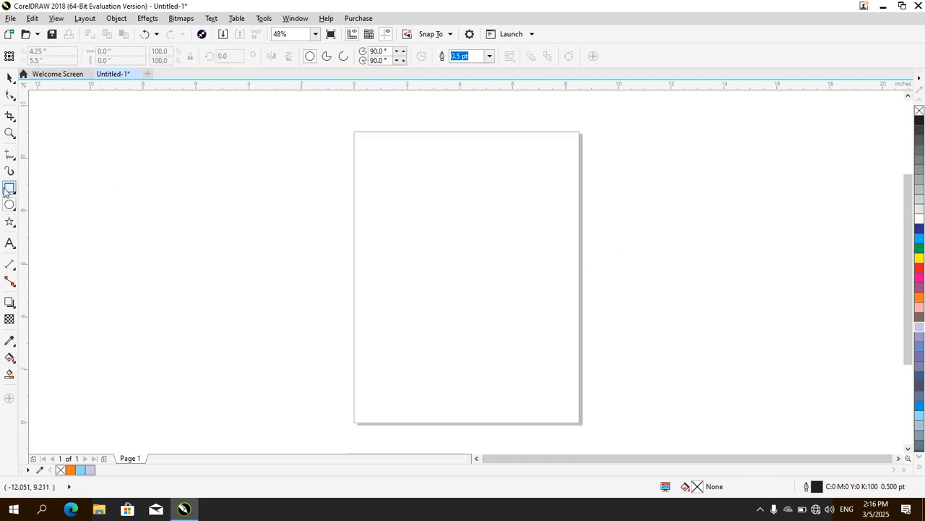
left_click(9, 188)
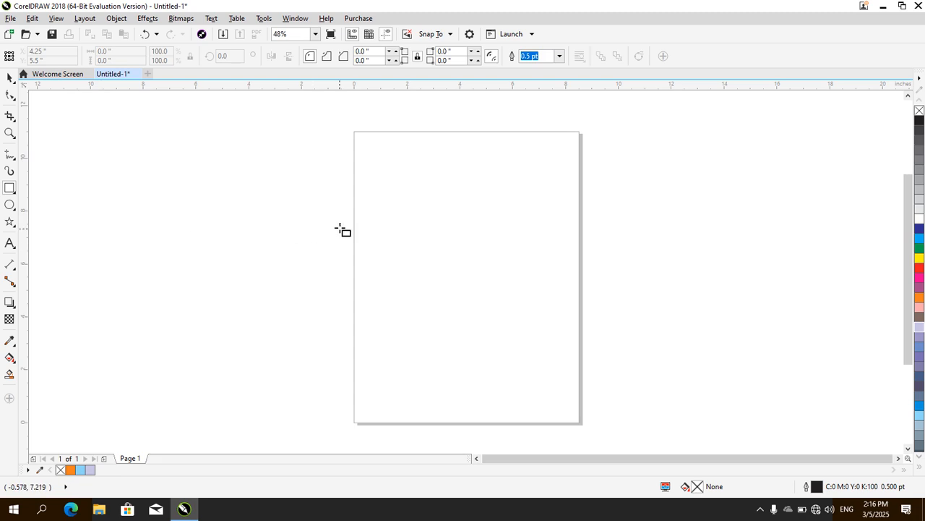
left_click_drag(357, 198, 579, 360)
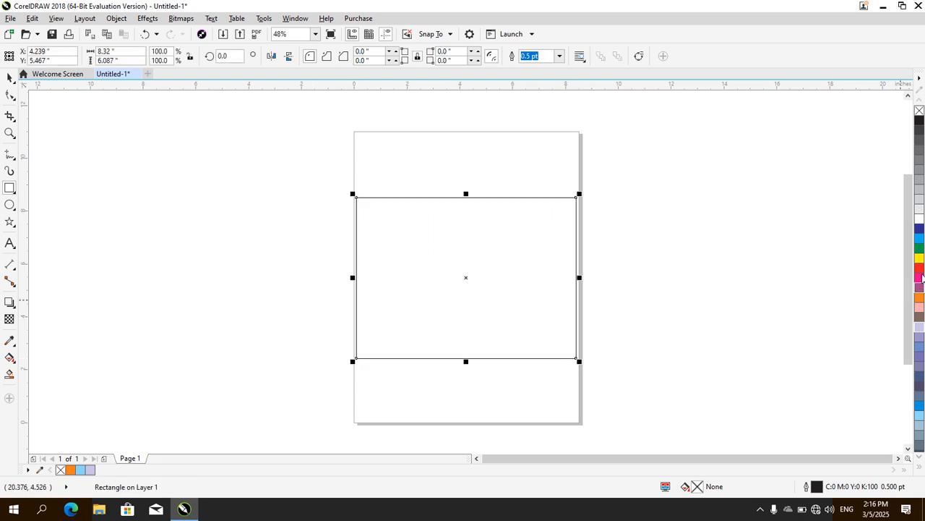
left_click(920, 259)
Draw a smaller rectangle about 3.372 by 3.021 inches inside the yellow one's lower-right part and fill it blue
mouse_move(460, 263)
left_mouse_down()
mouse_move(571, 349)
mouse_move(551, 344)
left_mouse_up()
left_click_drag(550, 342, 551, 342)
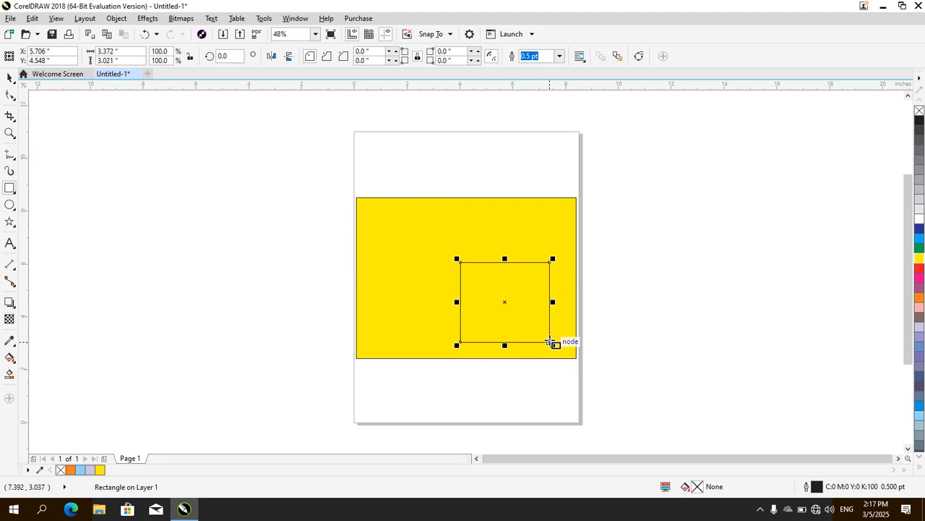
left_click(919, 240)
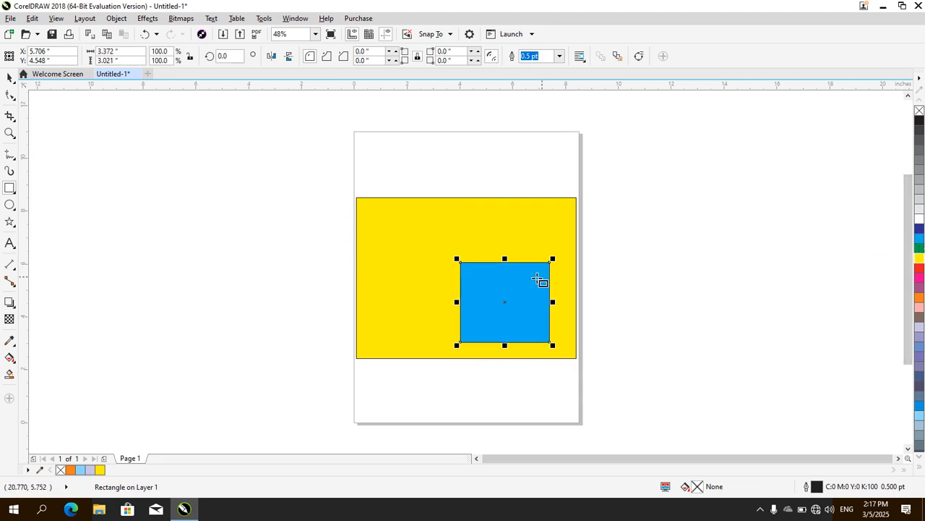
Move the blue rectangle closer to the yellow rectangle's lower-right corner and align the two rectangles left
left_click(10, 78)
left_click_drag(487, 291, 510, 304)
left_click_drag(302, 162, 619, 366)
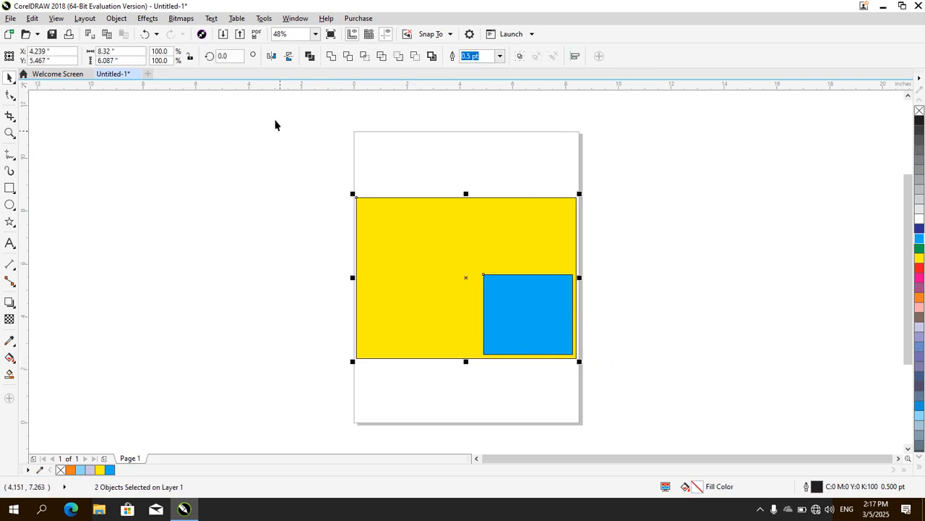
left_click(148, 19)
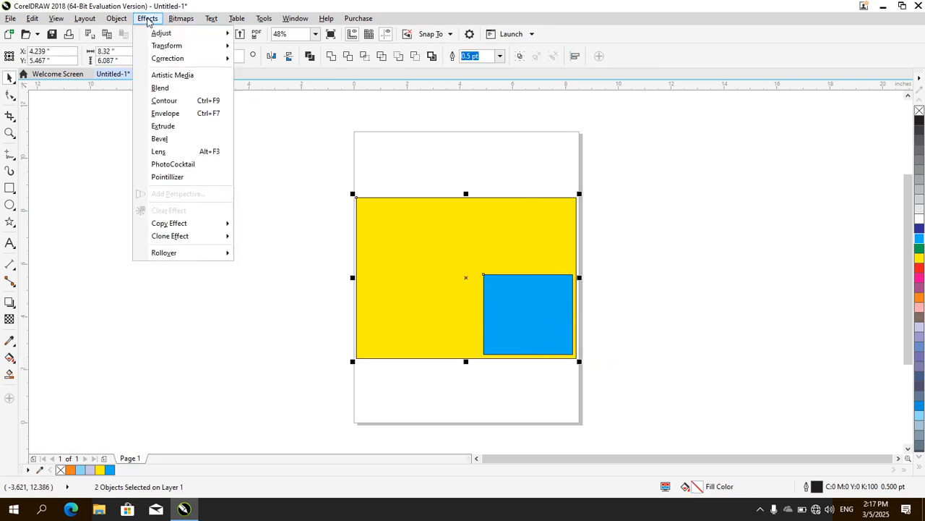
mouse_move(116, 18)
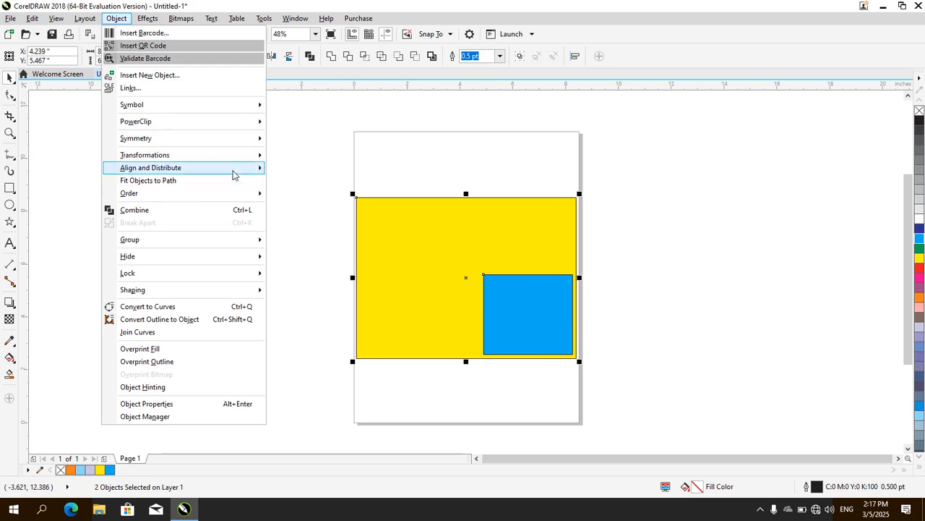
mouse_move(233, 174)
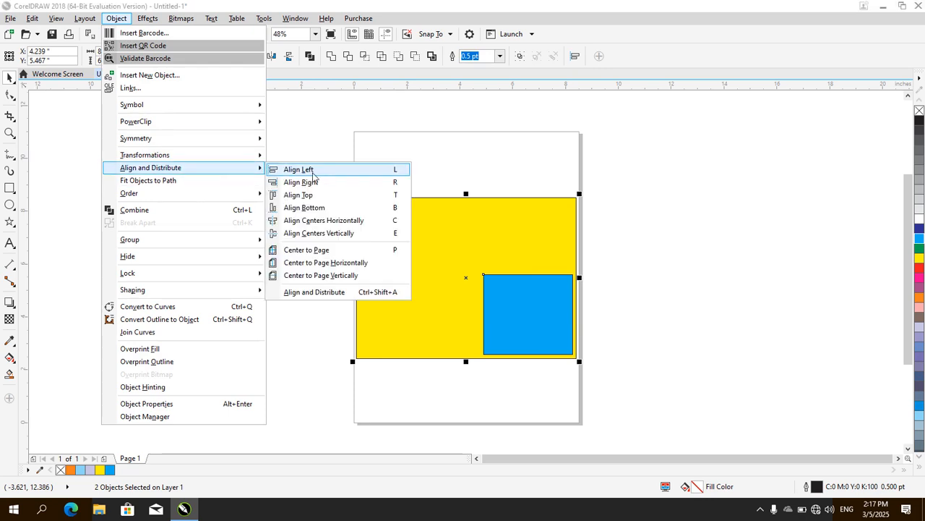
left_click(312, 172)
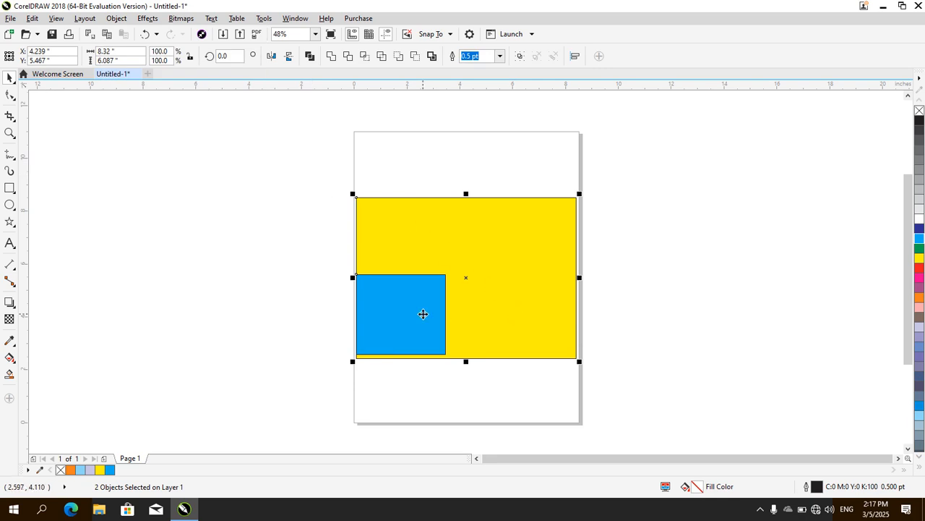
Align the selected yellow and blue rectangles along their right edges
left_click(147, 18)
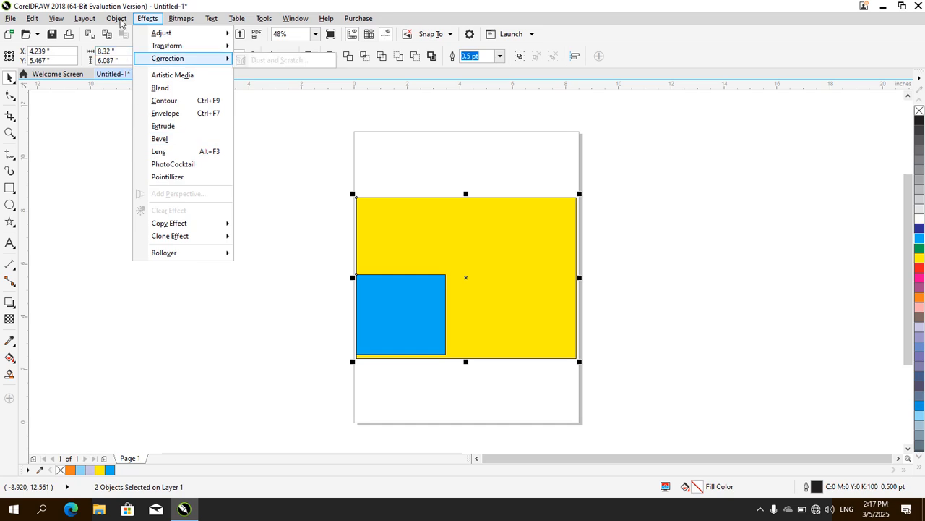
left_click(119, 19)
left_click(120, 22)
left_click(117, 19)
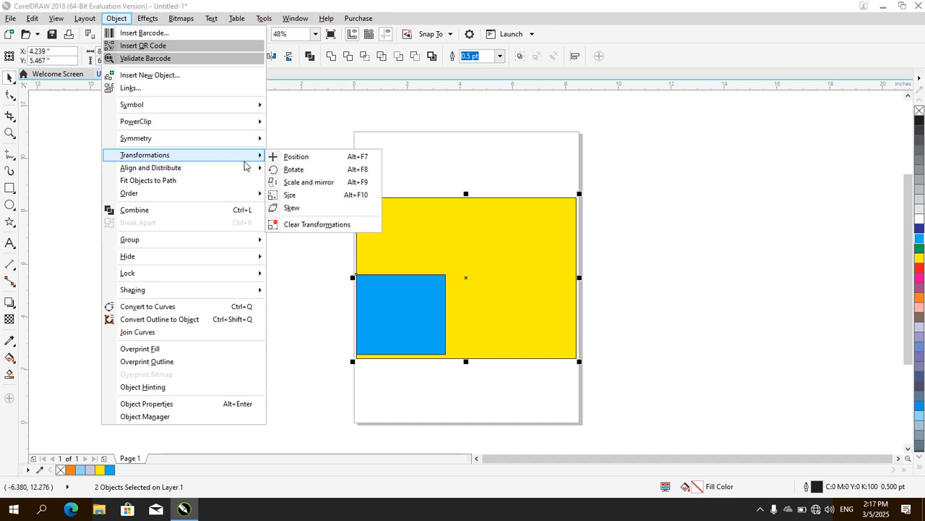
mouse_move(244, 170)
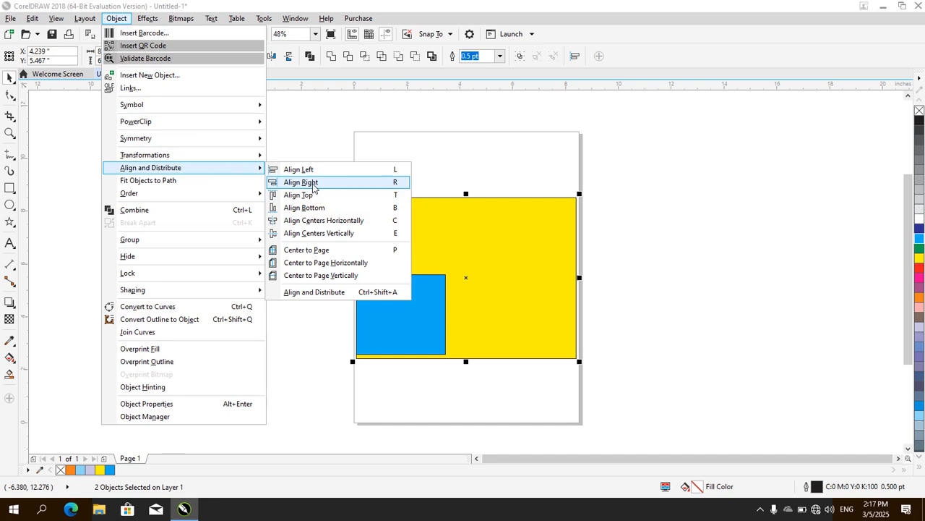
left_click(314, 185)
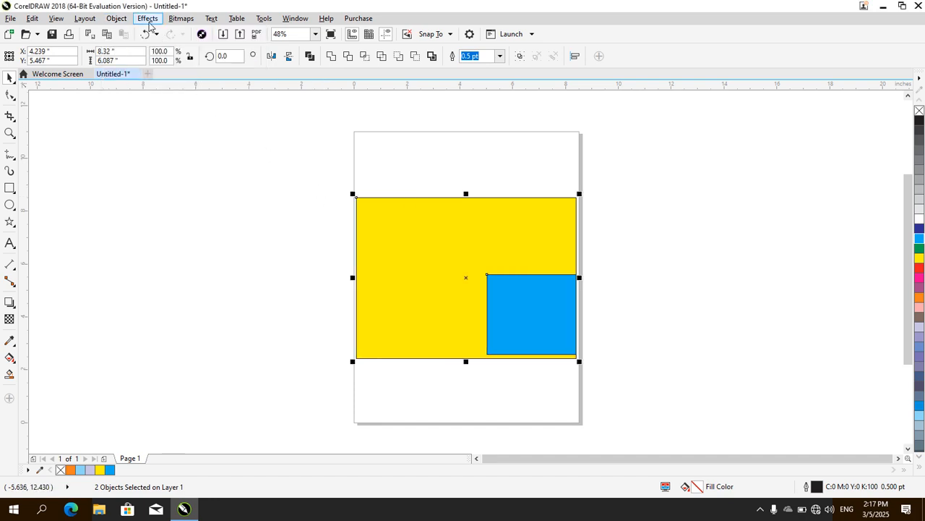
Align the centers of the yellow and blue rectangles horizontally and vertically
left_click(149, 21)
left_click(119, 21)
left_click(118, 18)
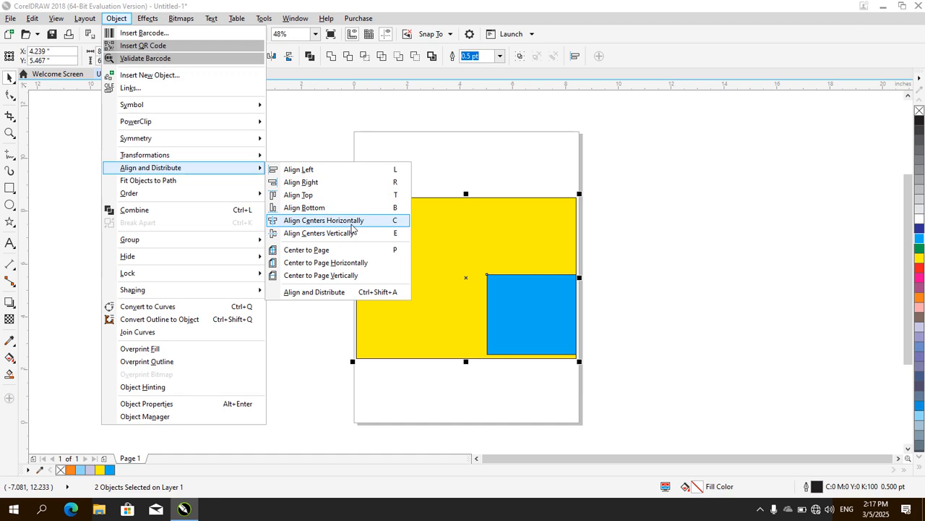
left_click(352, 220)
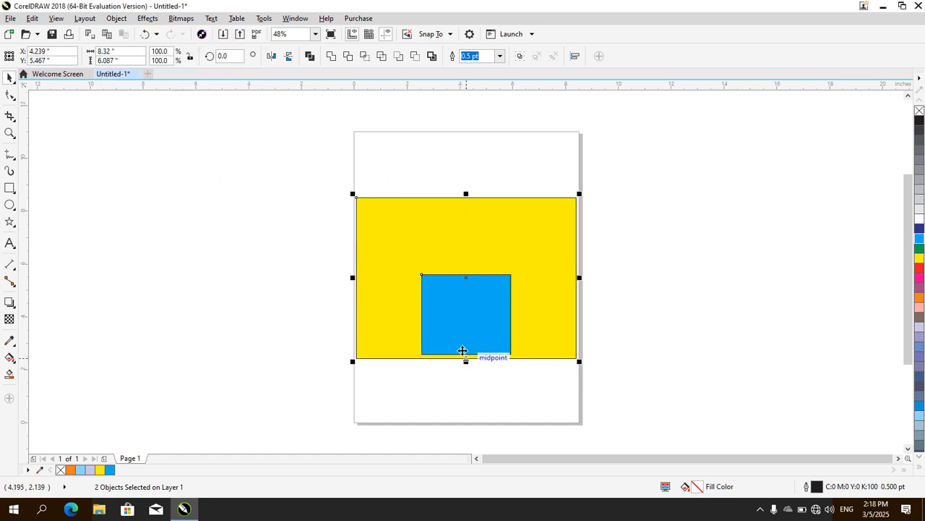
left_click(114, 21)
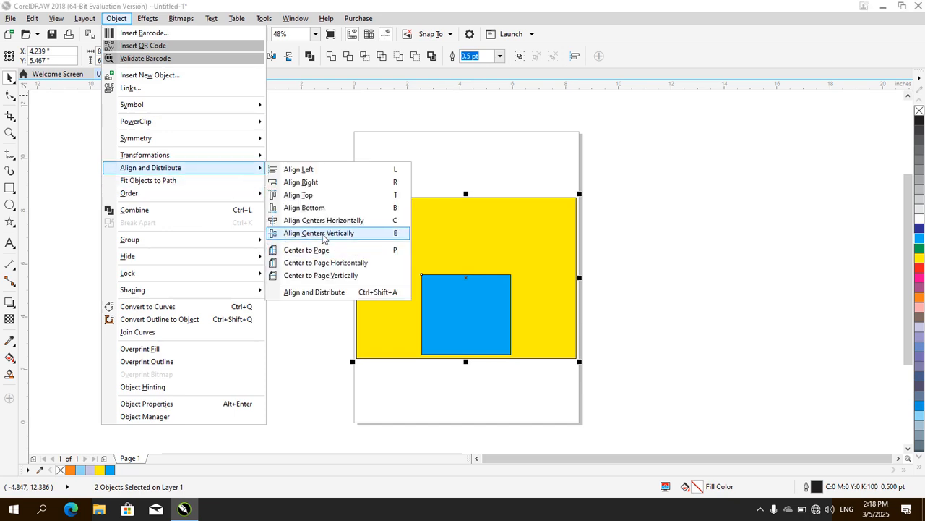
left_click(323, 233)
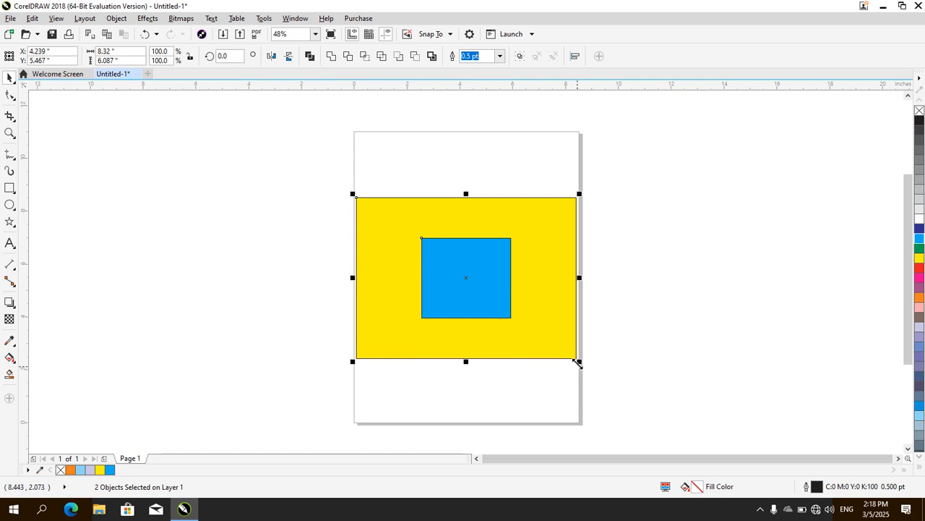
Scale both rectangles down together to about 6.345 by 4.642 inches overall and center them to the page
left_click_drag(579, 361, 535, 325)
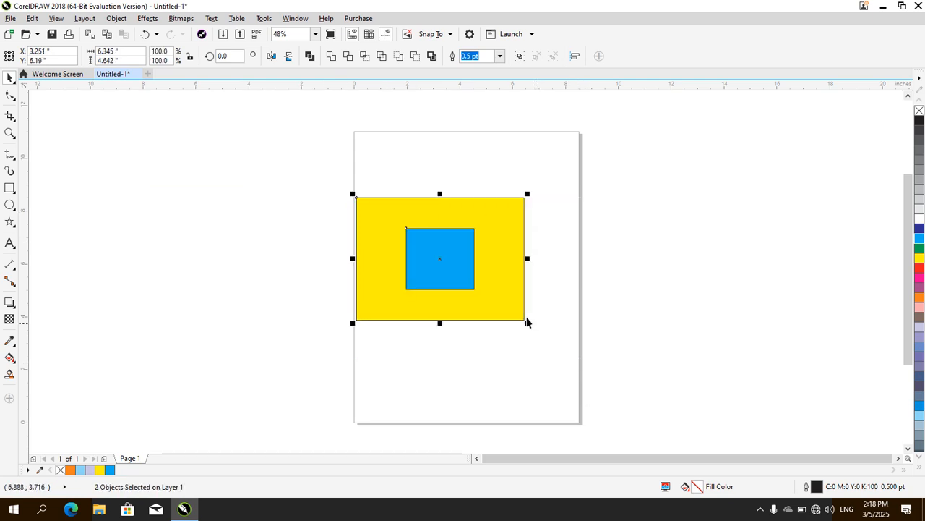
left_click(117, 18)
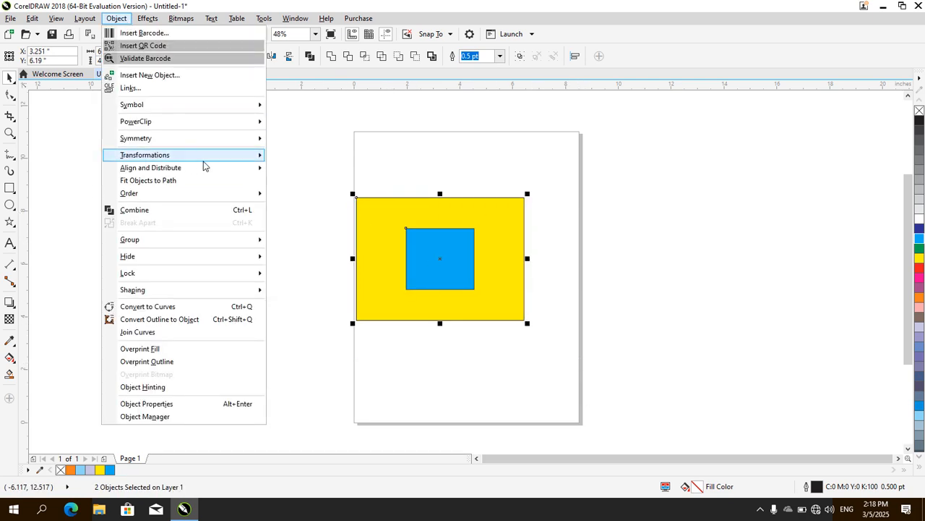
mouse_move(206, 169)
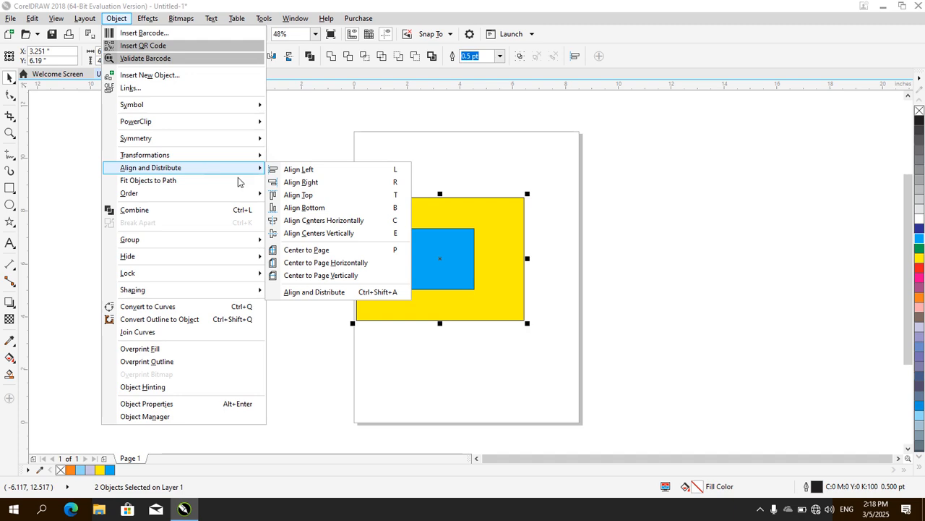
left_click(309, 250)
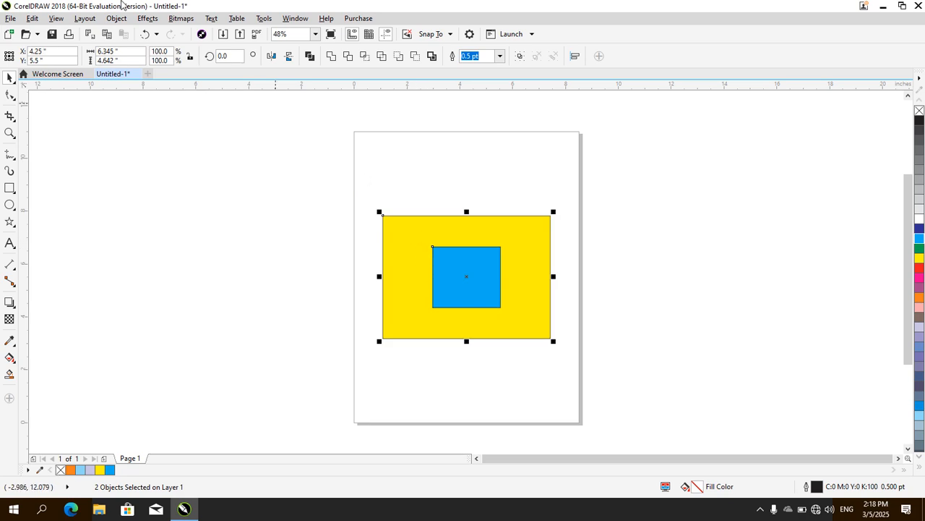
Move both rectangles down near the page's lower-left corner and center them to the page horizontally
left_click(117, 18)
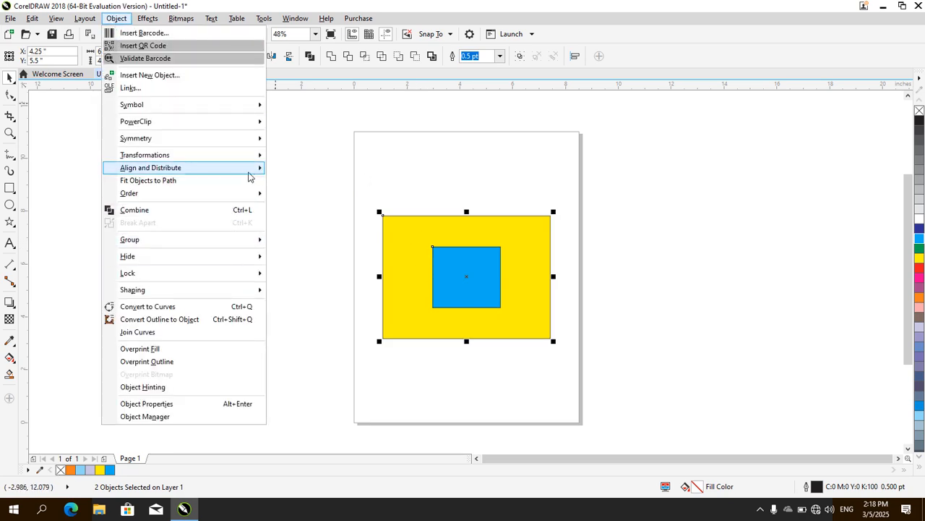
mouse_move(217, 167)
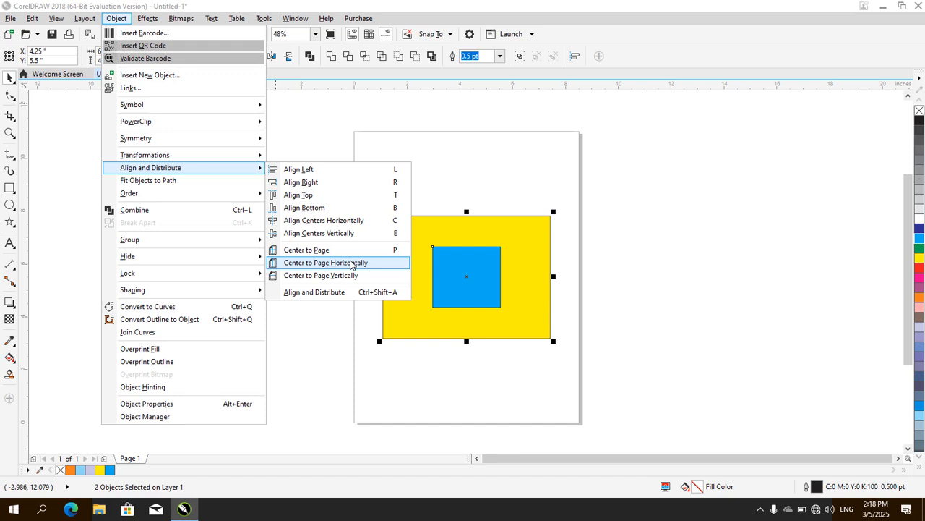
left_click(516, 232)
left_click_drag(515, 235, 492, 313)
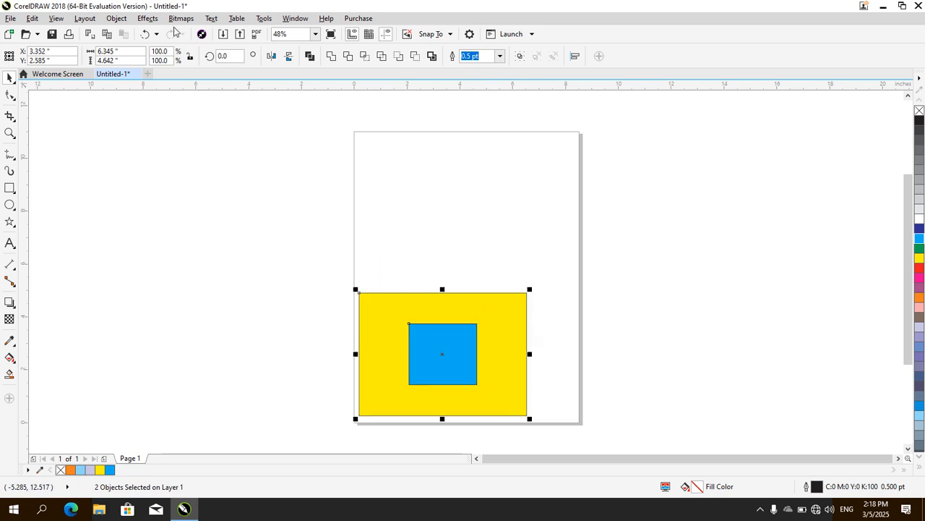
left_click(146, 18)
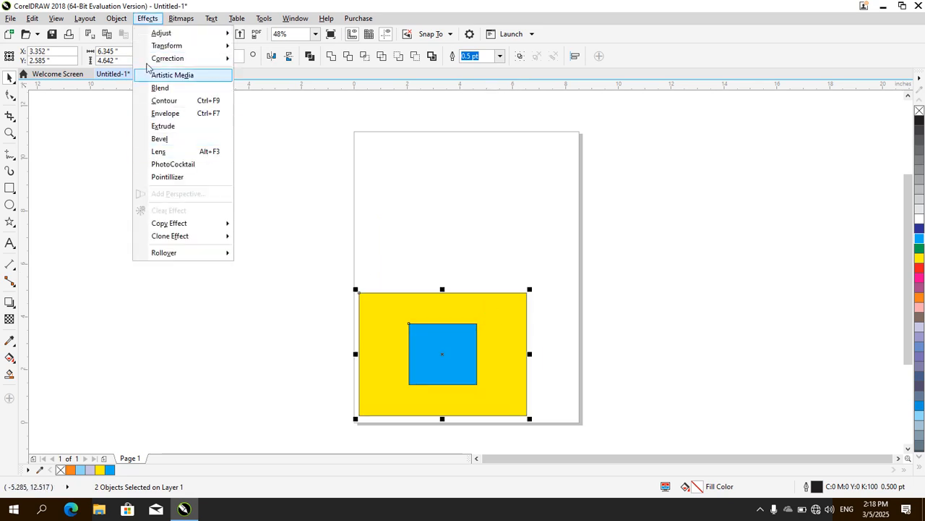
left_click(117, 19)
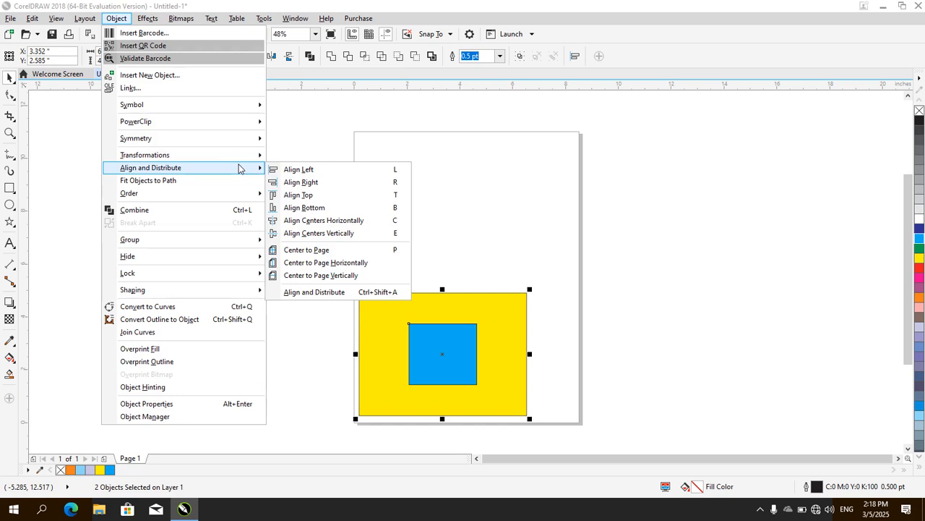
left_click(332, 263)
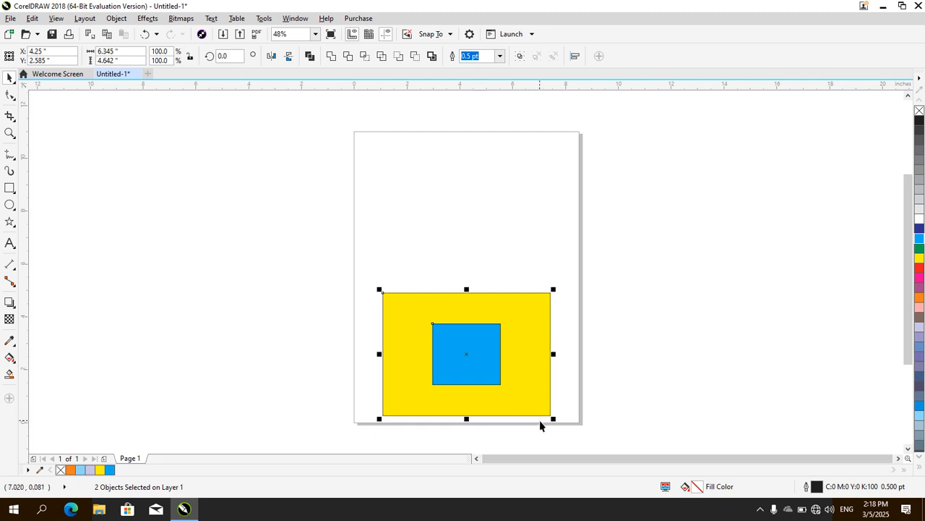
Scale both rectangles down together to about 4.212 by 3.082 inches overall and center them to the page horizontally
left_click_drag(553, 418, 495, 386)
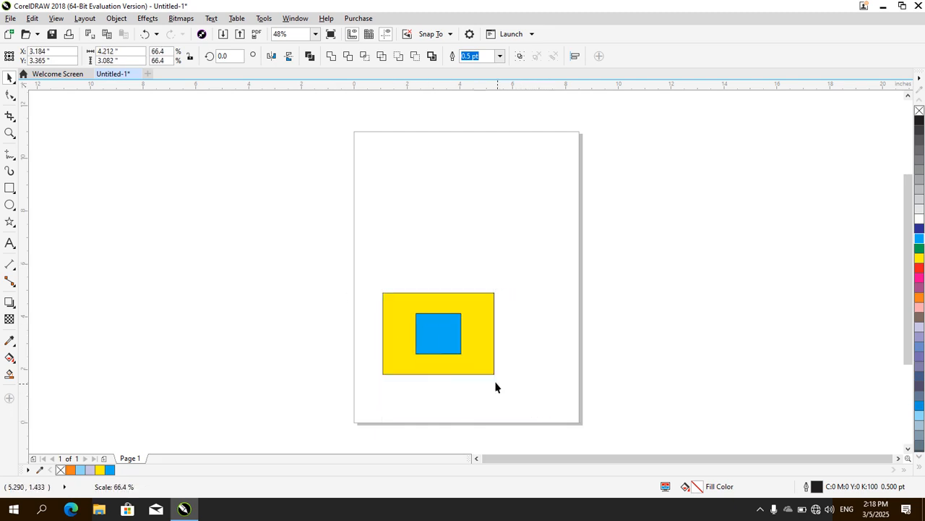
left_click(133, 20)
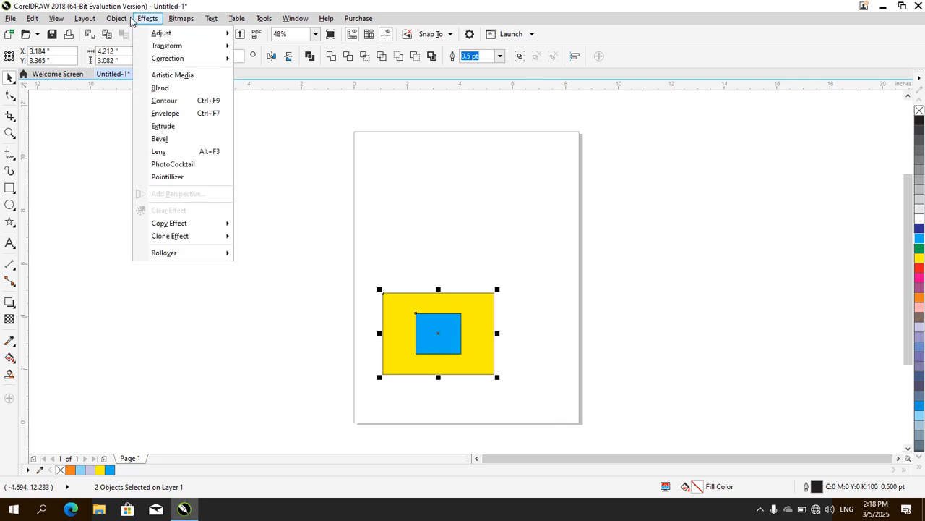
left_click(119, 21)
left_click(119, 22)
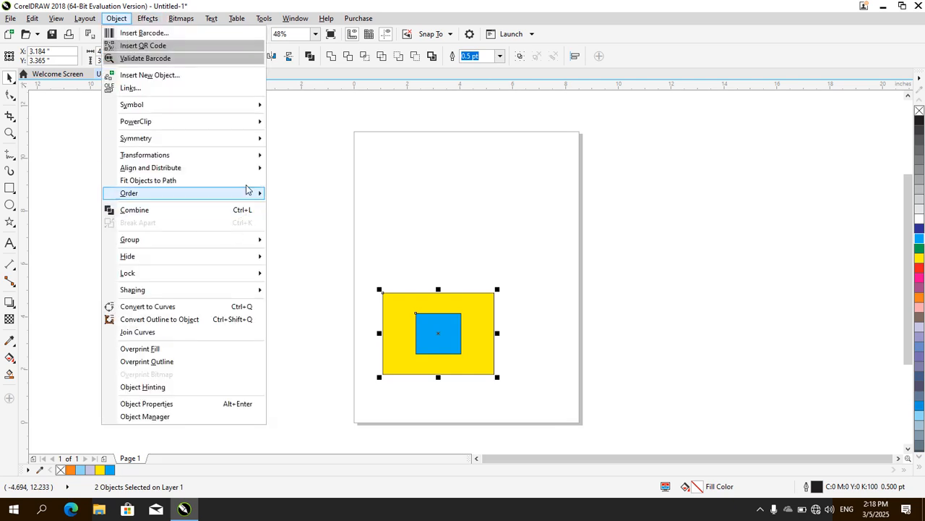
mouse_move(243, 172)
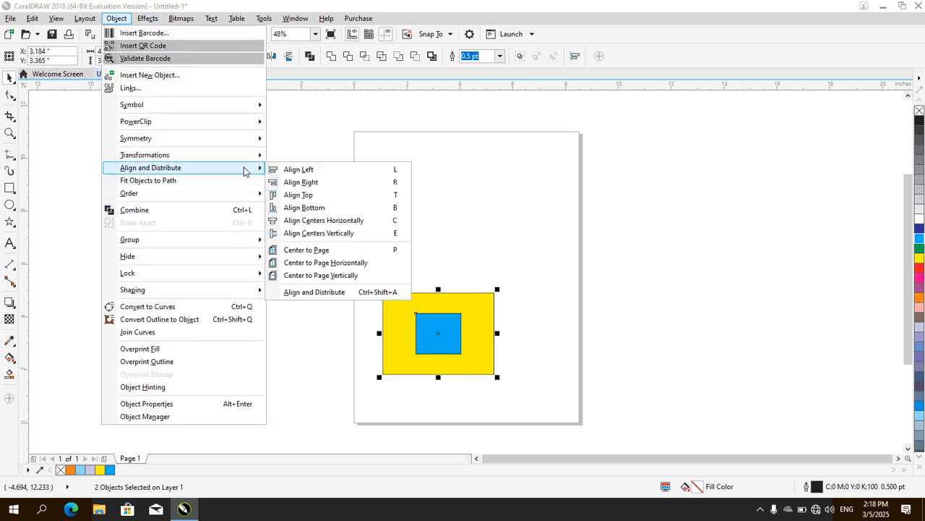
left_click(337, 263)
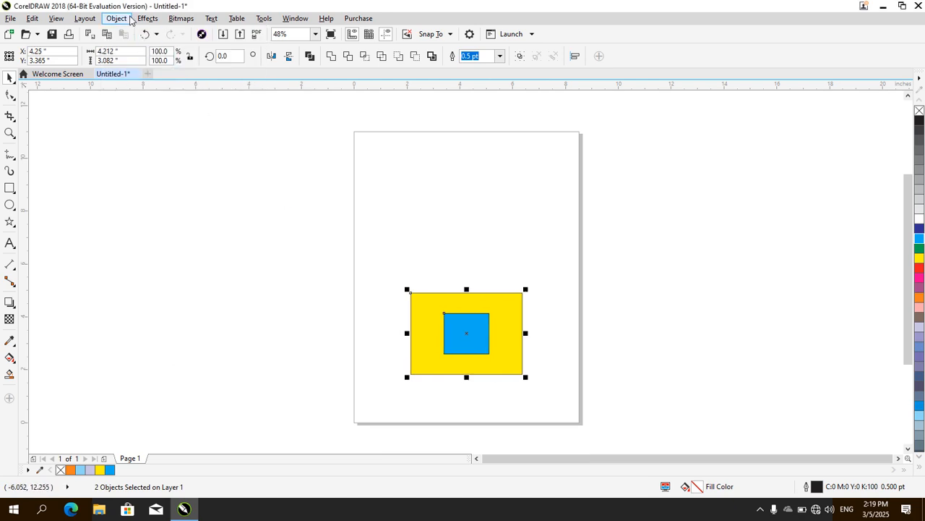
Center the selected yellow and blue rectangles to the page vertically
left_click(118, 19)
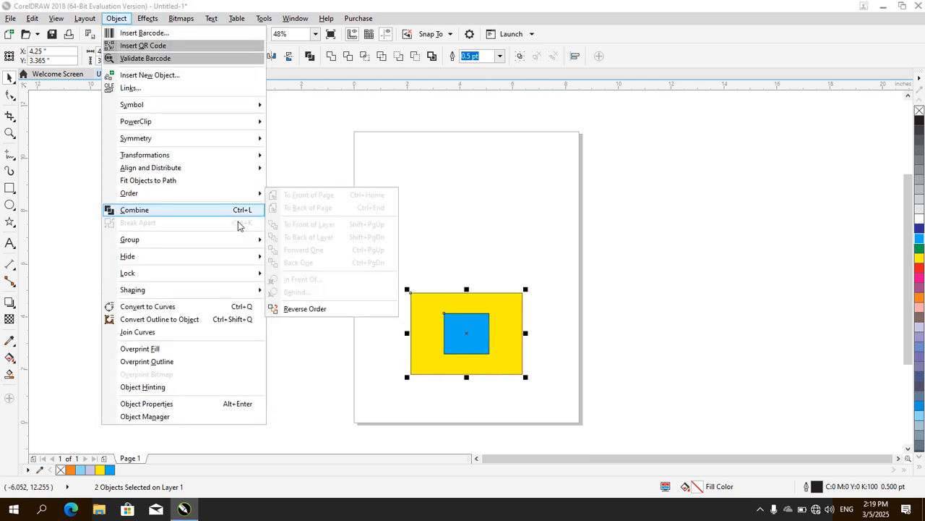
mouse_move(249, 172)
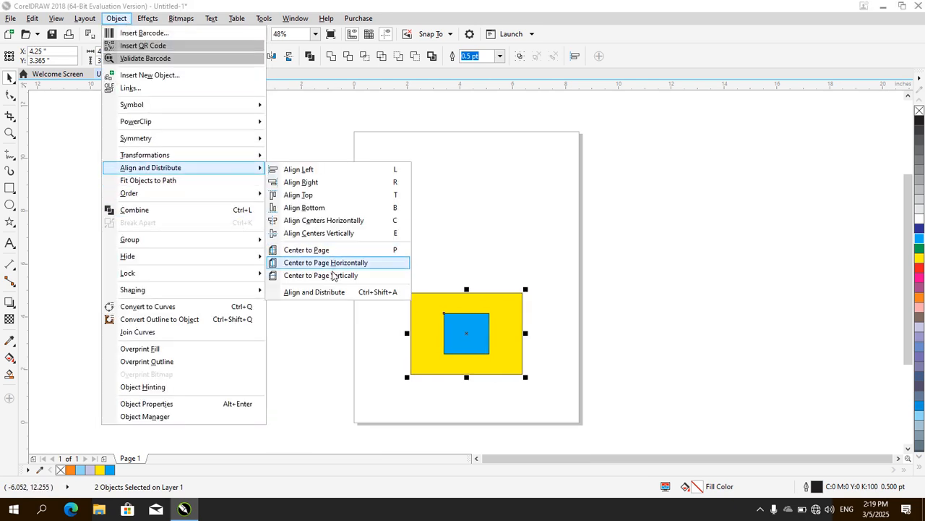
left_click(333, 278)
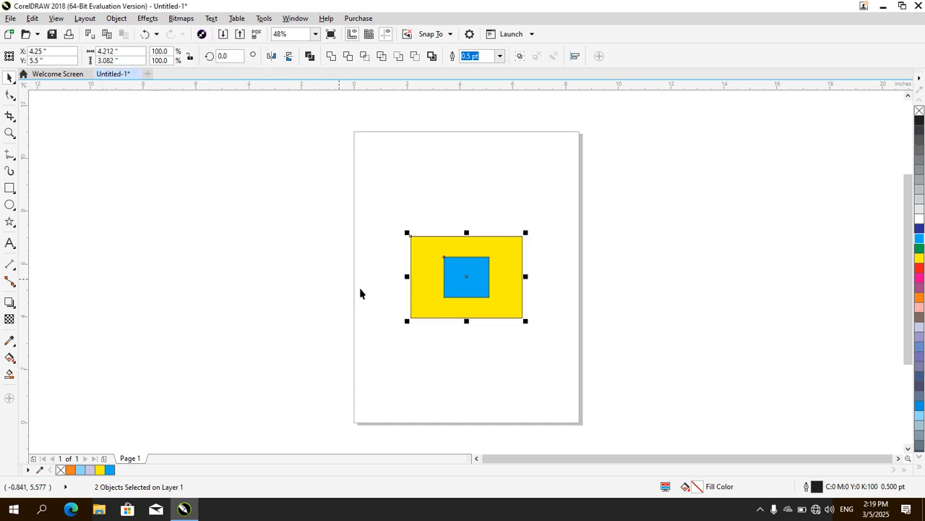
Open the full Align and Distribute settings to view the available options and close them again
left_click(116, 18)
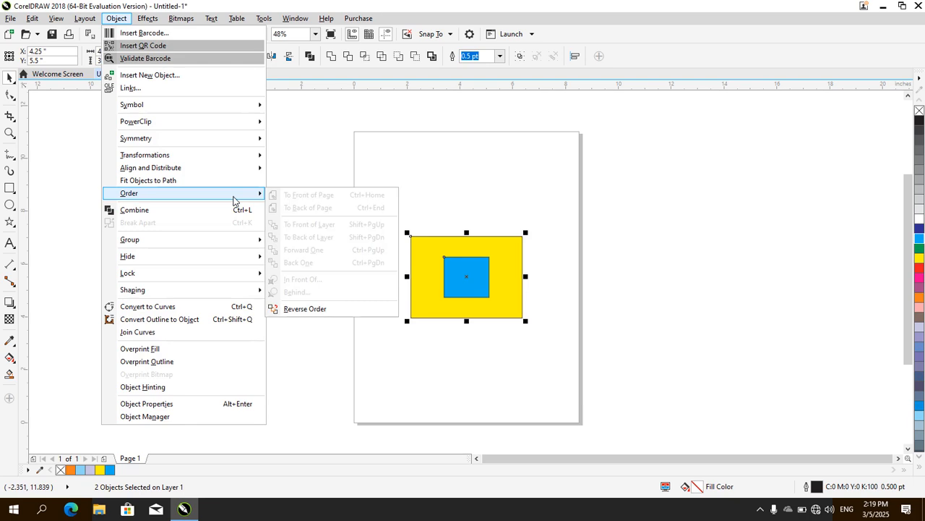
mouse_move(224, 174)
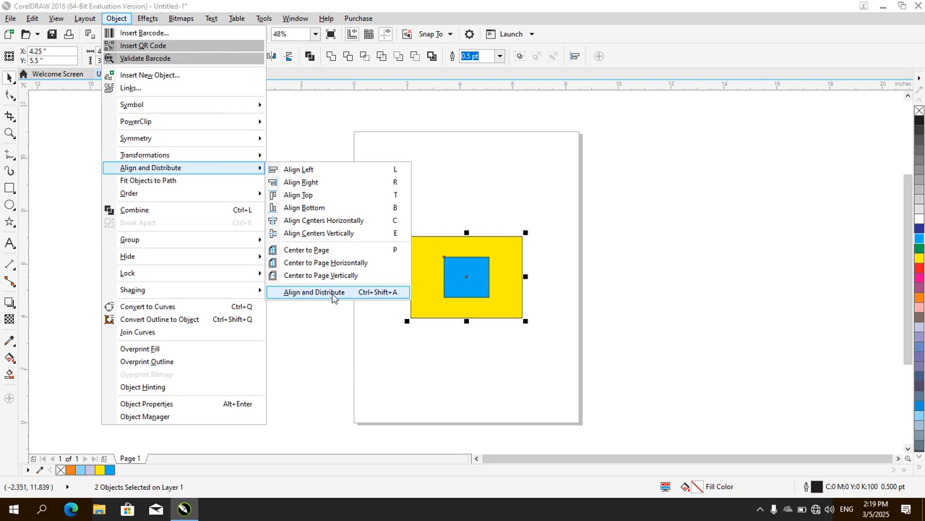
left_click(333, 292)
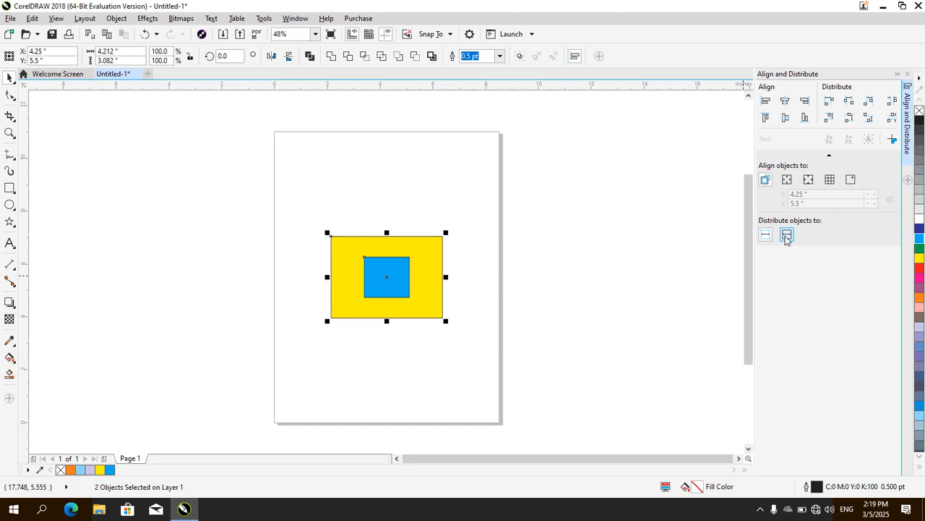
left_click(907, 75)
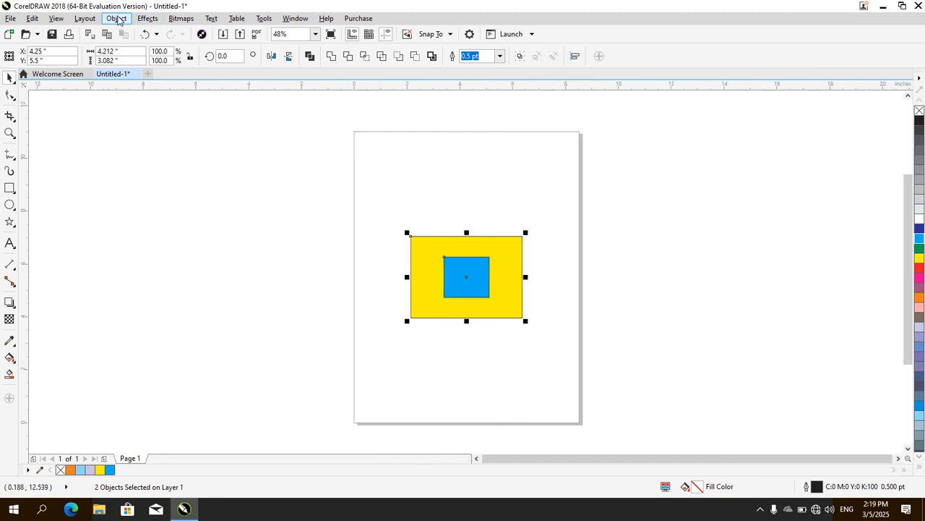
Open the Fit Objects to Path settings, try the middle-left origin point, and close them without applying anything
left_click(117, 18)
mouse_move(252, 192)
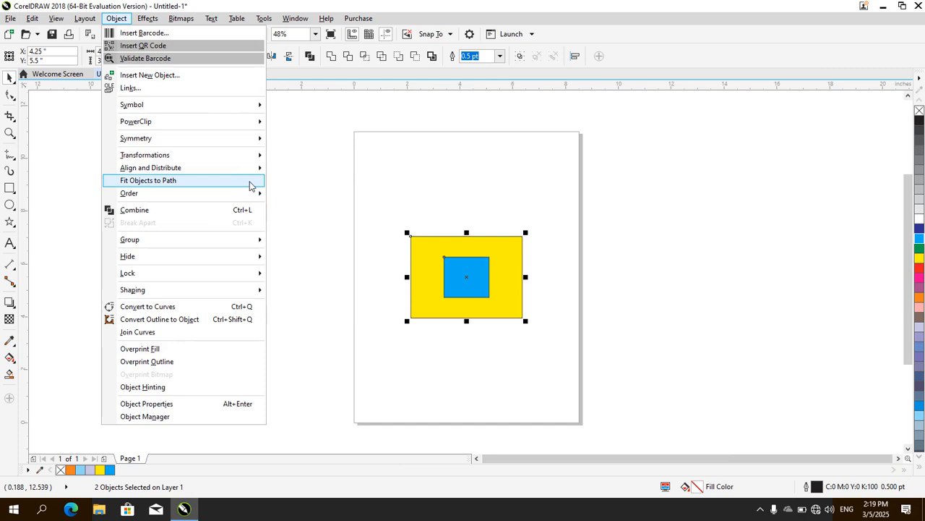
mouse_move(252, 176)
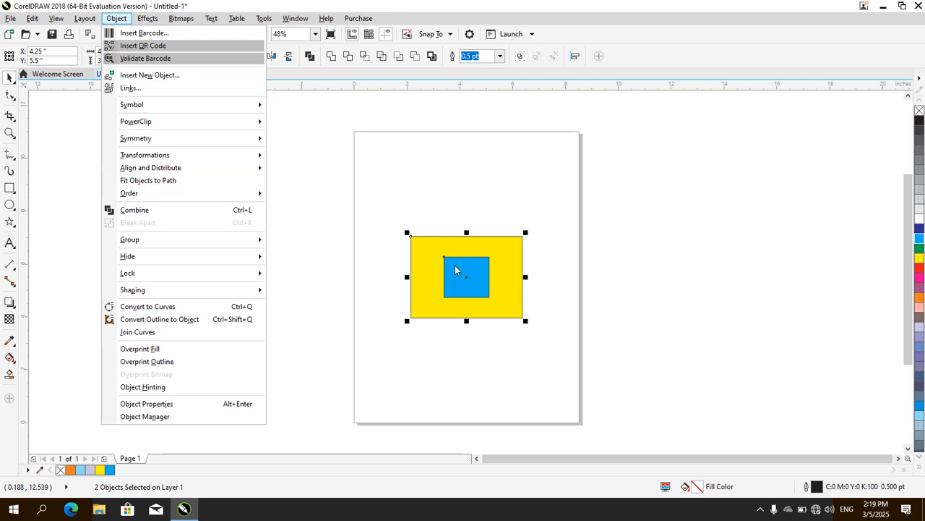
left_click(148, 181)
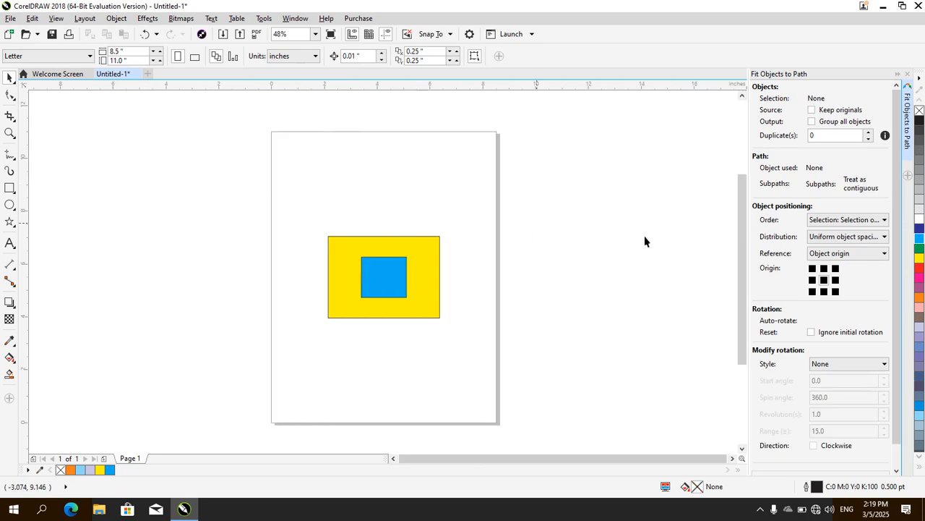
left_click(813, 280)
left_click(908, 76)
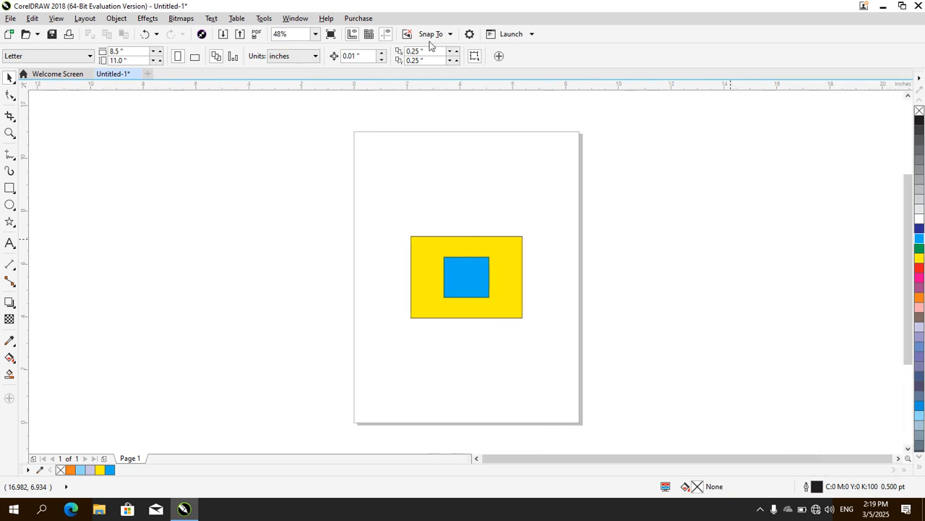
left_click(139, 19)
mouse_move(127, 21)
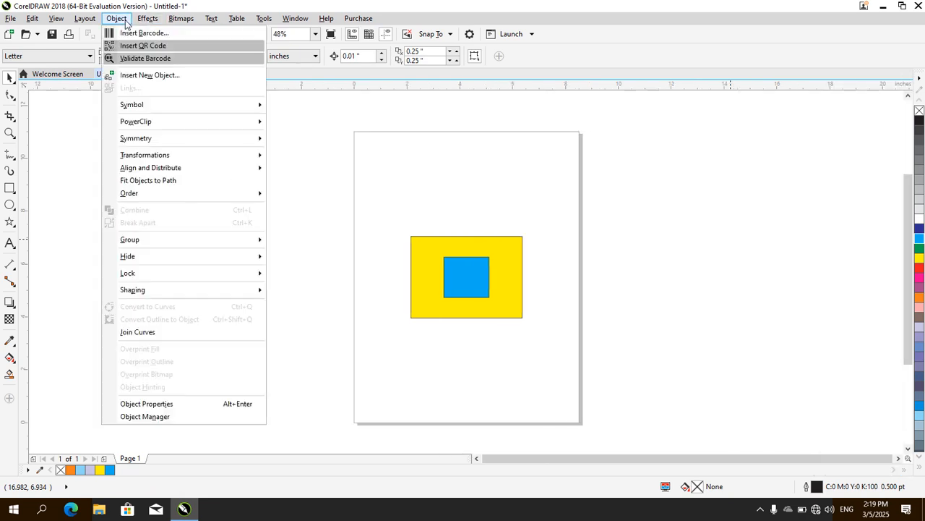
mouse_move(159, 199)
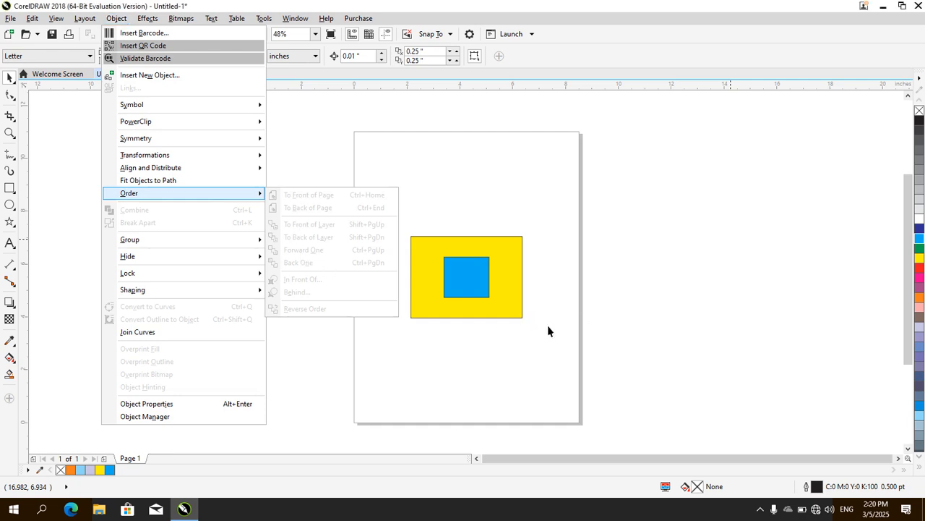
left_click(562, 340)
Resize and move the yellow and blue rectangles to the page's upper part, with the blue one about 2.796 by 2.506 inches overlapping the yellow
left_click(456, 281)
left_click_drag(419, 251, 389, 188)
mouse_move(501, 261)
left_mouse_down()
mouse_move(479, 244)
mouse_move(465, 248)
mouse_move(448, 217)
mouse_move(511, 274)
mouse_move(467, 247)
mouse_move(489, 267)
mouse_move(486, 256)
left_mouse_up()
left_click_drag(455, 227, 461, 230)
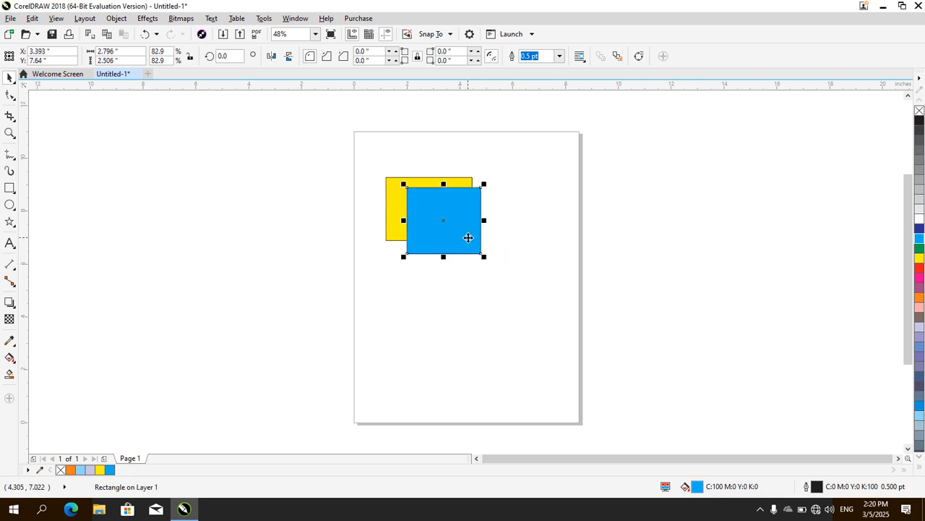
Draw a third rectangle about 2.934 by 2.496 inches overlapping the blue one and fill it with orange
left_click(10, 189)
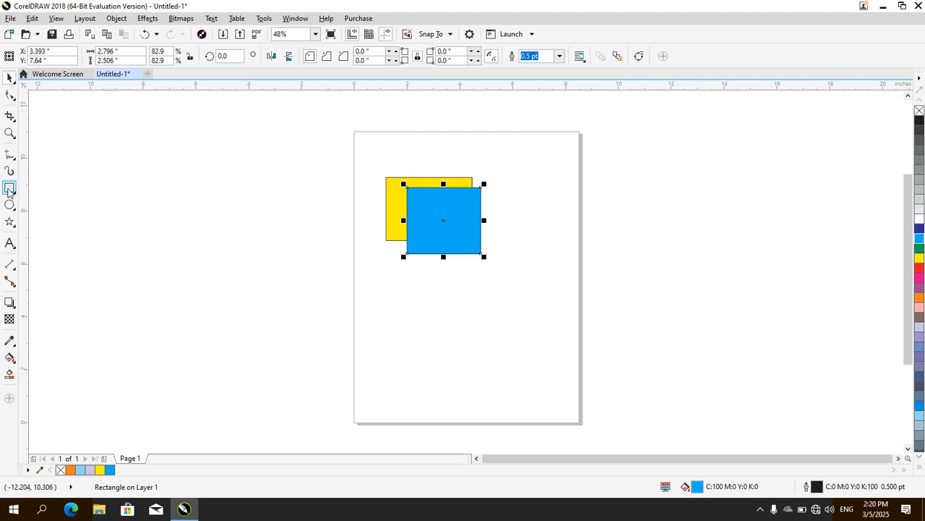
left_click_drag(421, 201, 504, 269)
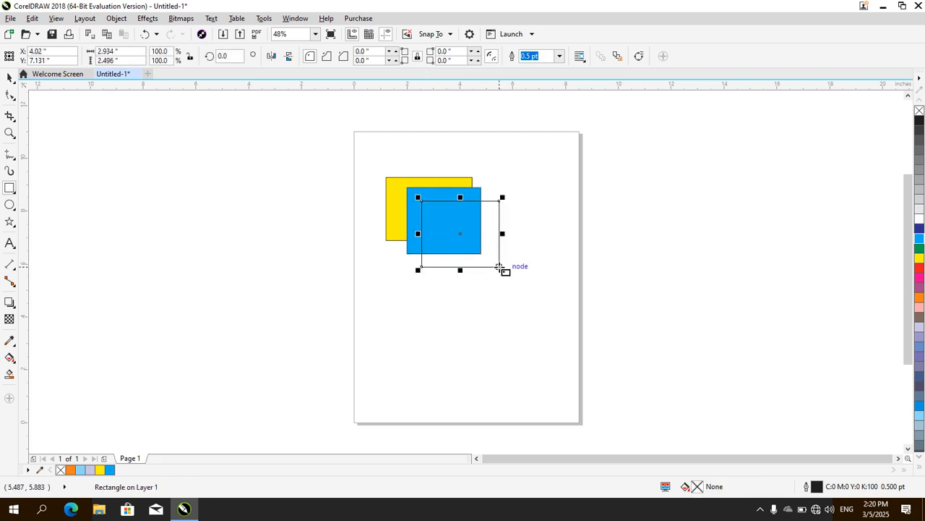
left_click(919, 299)
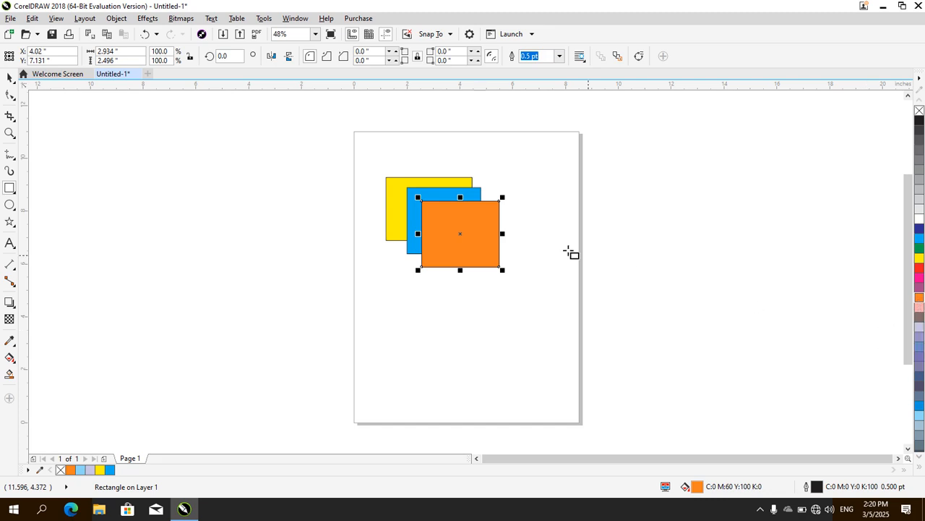
Bring the blue rectangle to the front of the page and send it to the back of the page
left_click(443, 194)
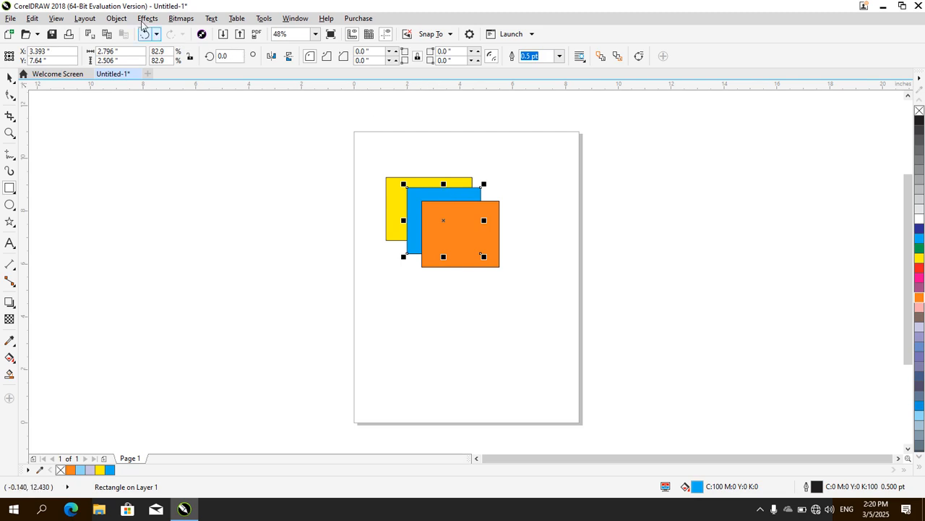
left_click(149, 18)
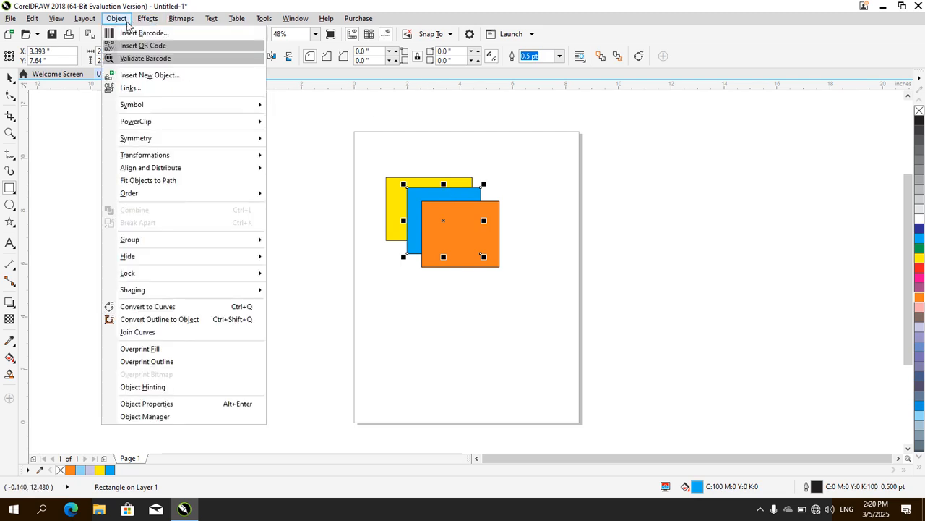
mouse_move(254, 193)
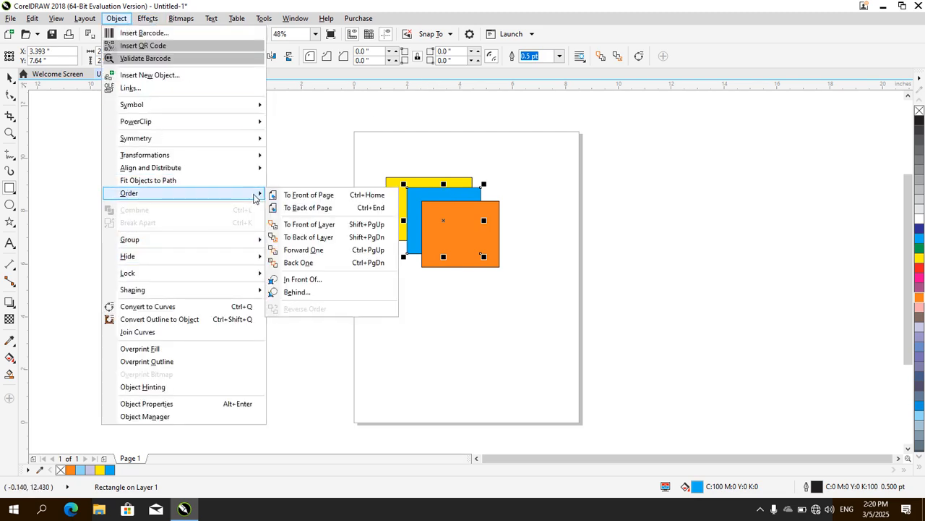
left_click(320, 200)
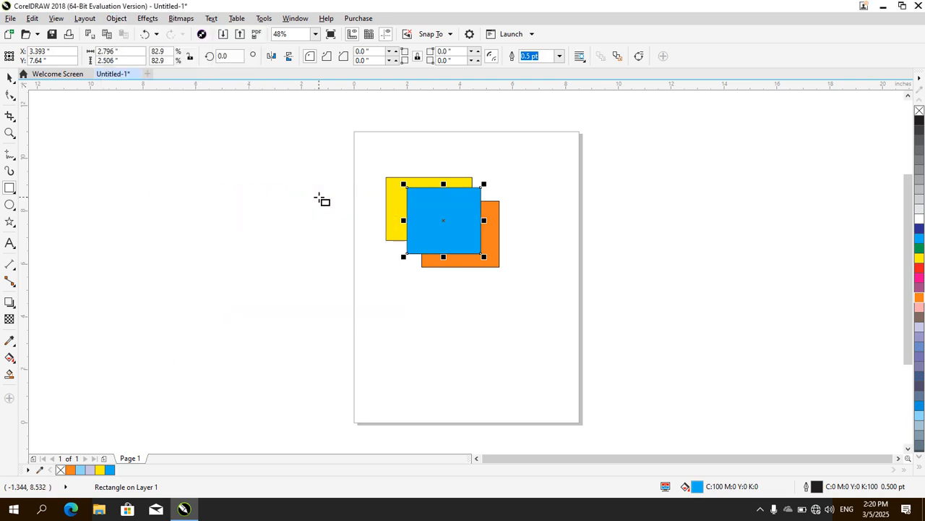
left_click(117, 19)
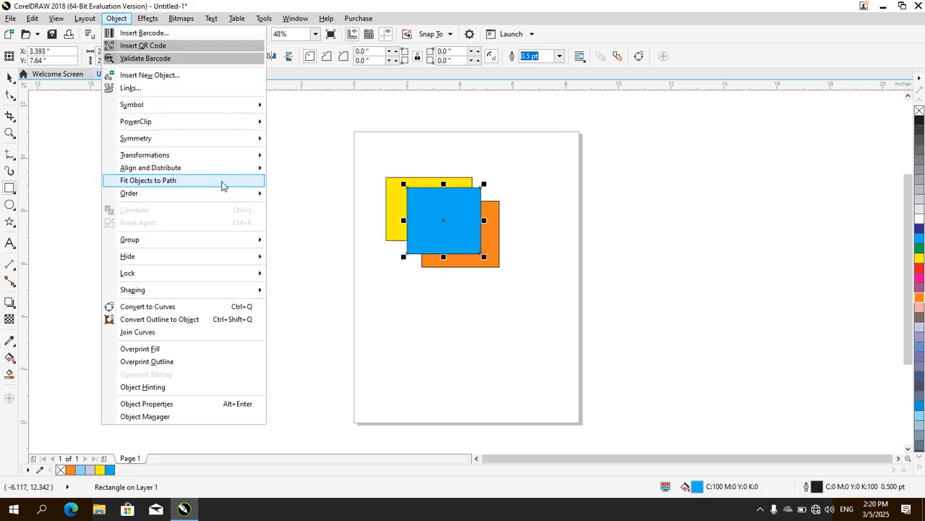
mouse_move(226, 194)
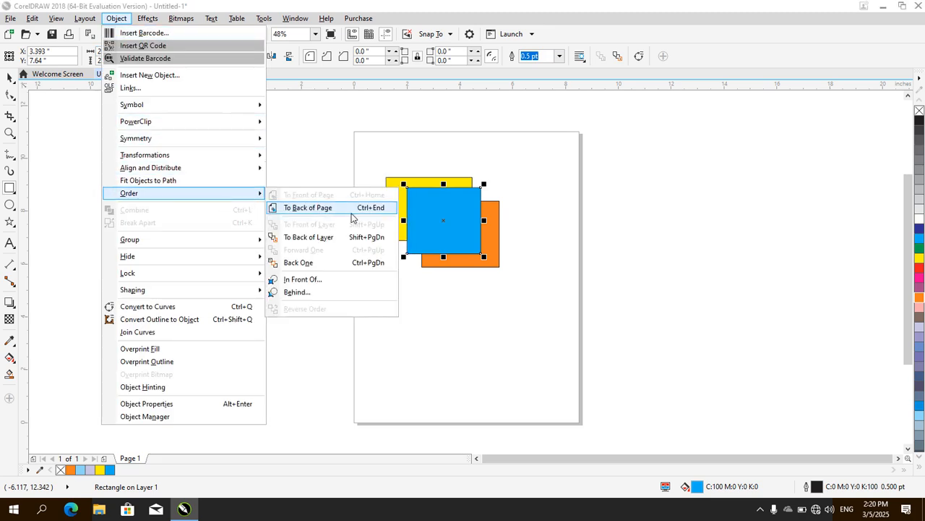
left_click(308, 208)
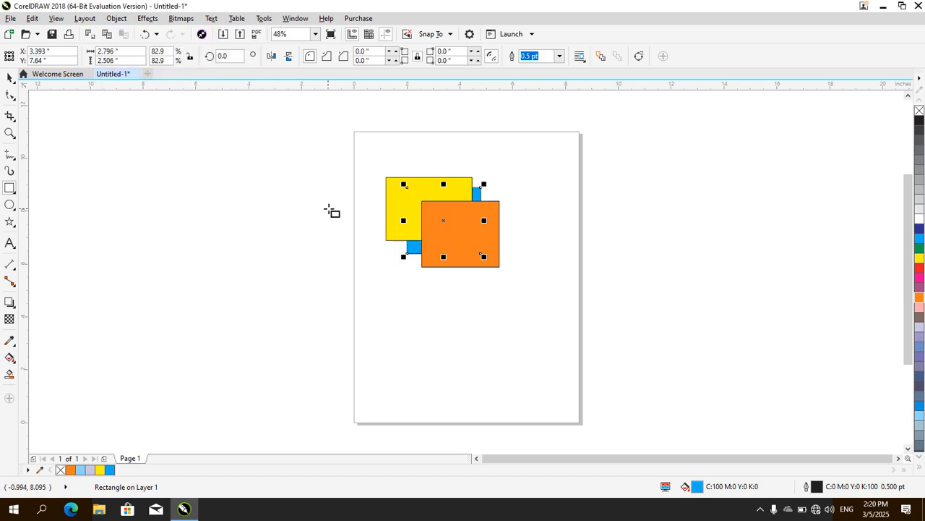
Bring the blue rectangle to the front of the layer and send it to the back of the layer
left_click(116, 18)
mouse_move(250, 194)
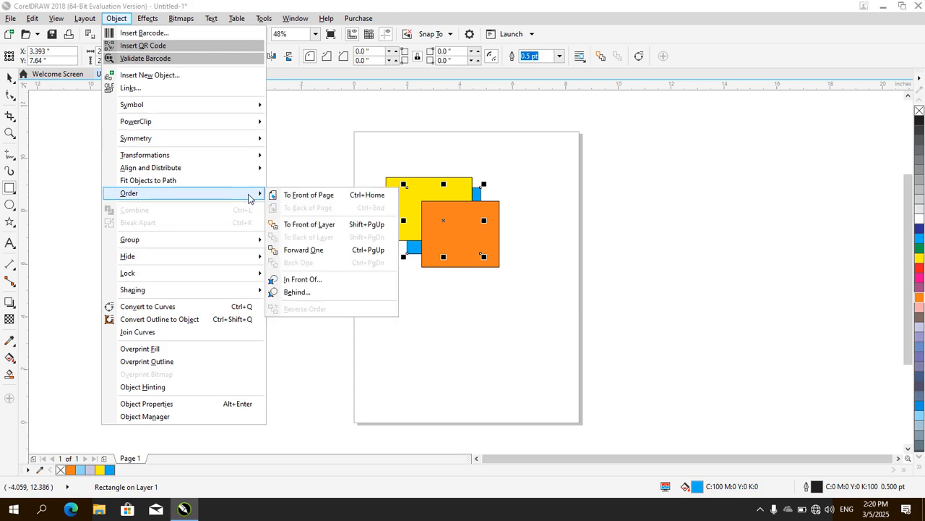
left_click(319, 229)
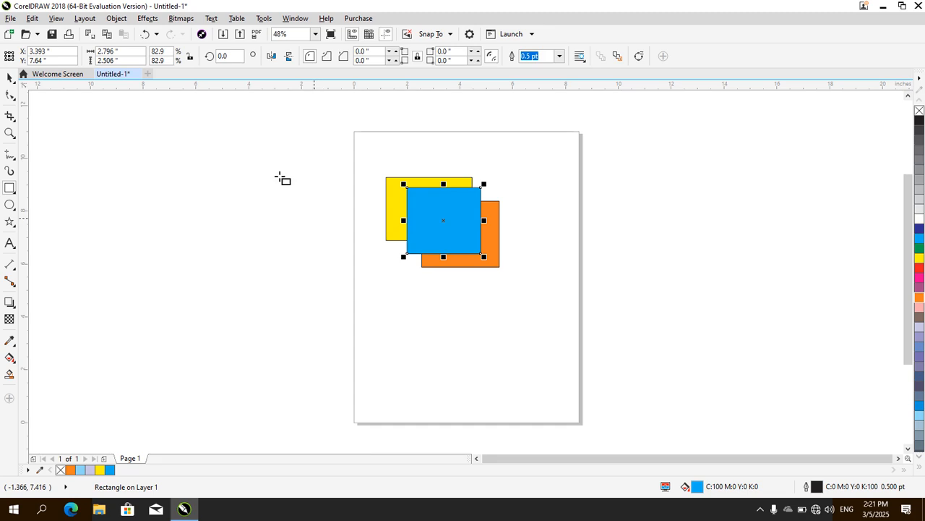
left_click(122, 18)
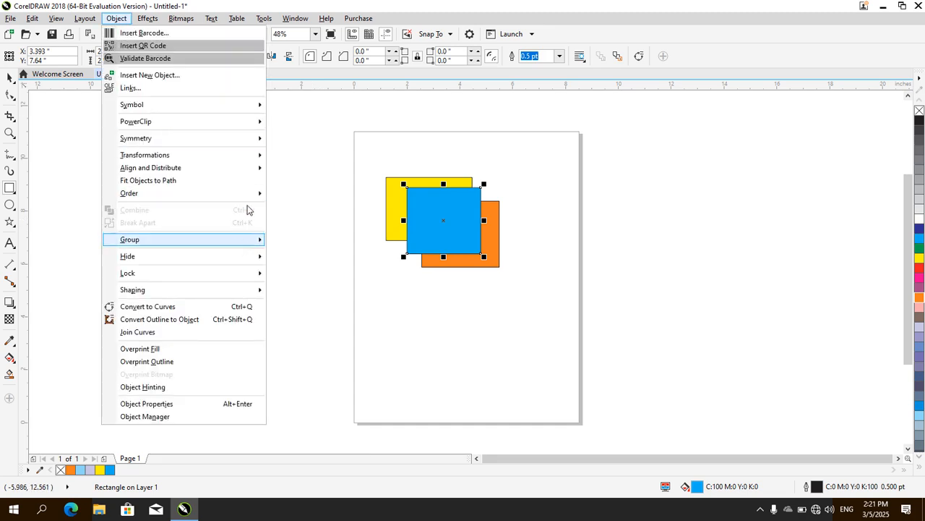
mouse_move(248, 204)
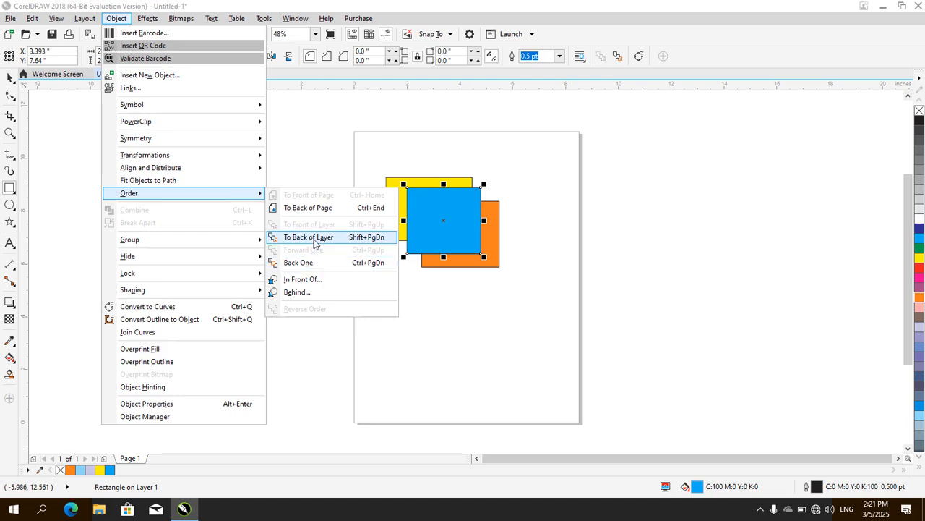
left_click(314, 238)
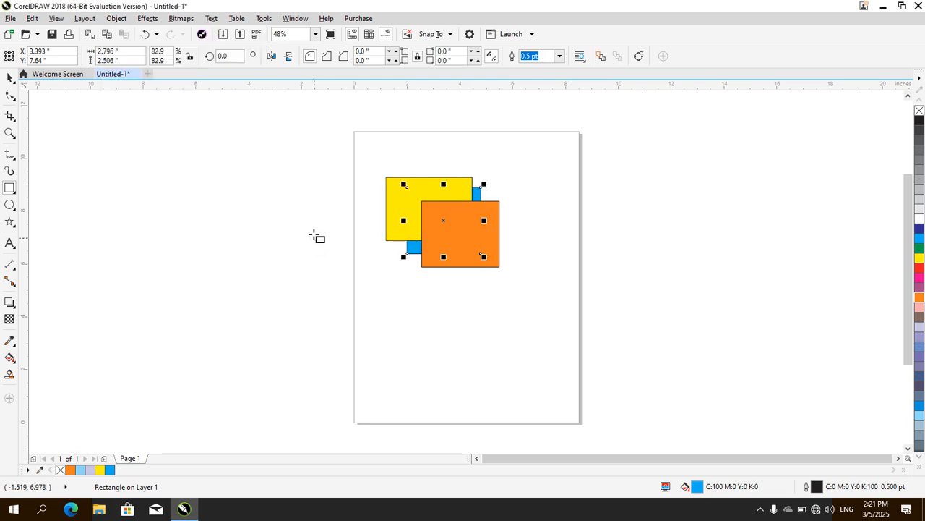
Bring the blue rectangle forward one level twice with the Forward One order command
left_click(85, 19)
mouse_move(116, 19)
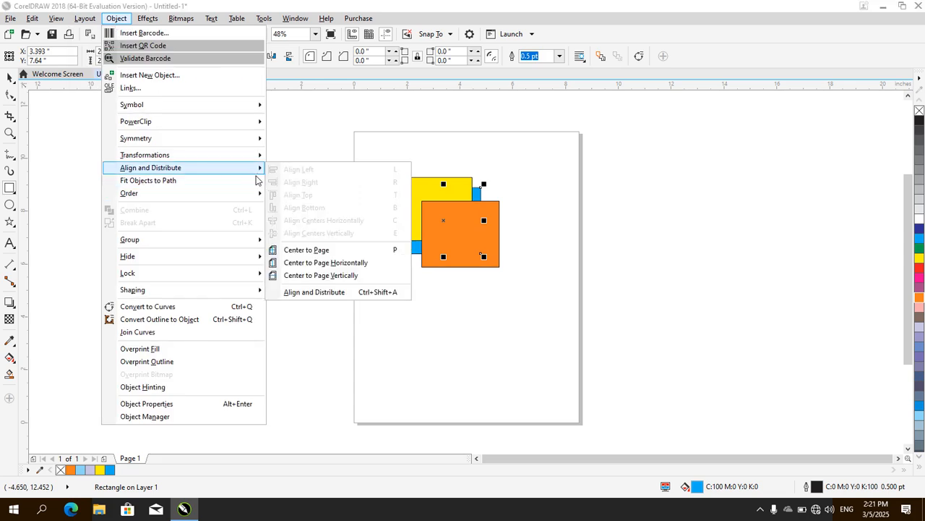
mouse_move(261, 193)
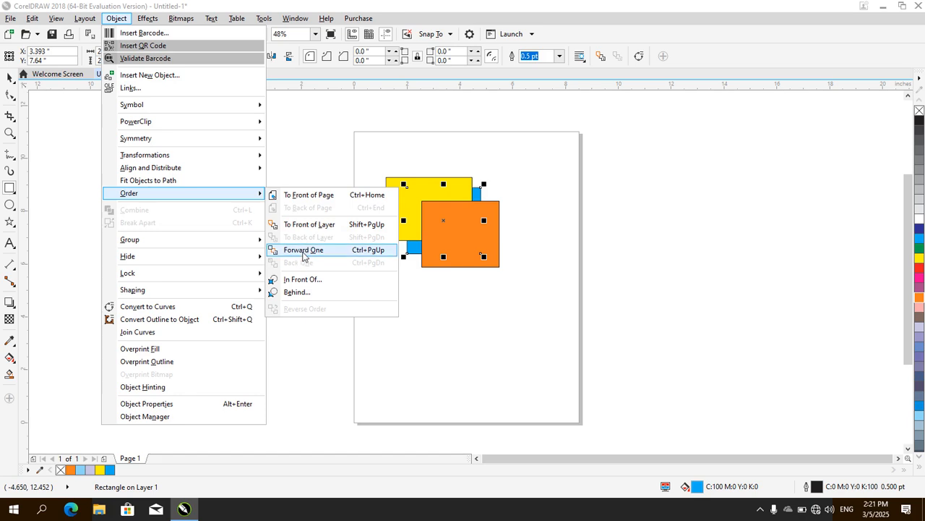
left_click(303, 250)
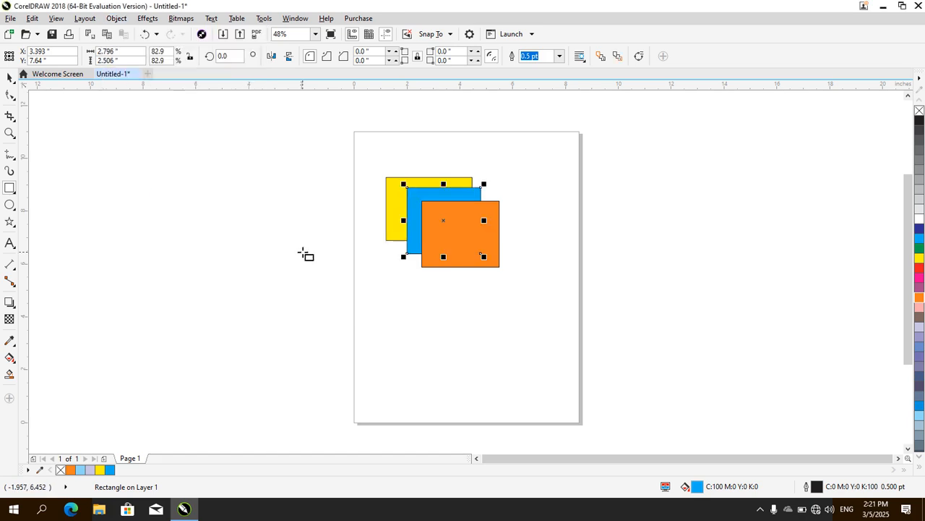
left_click(126, 21)
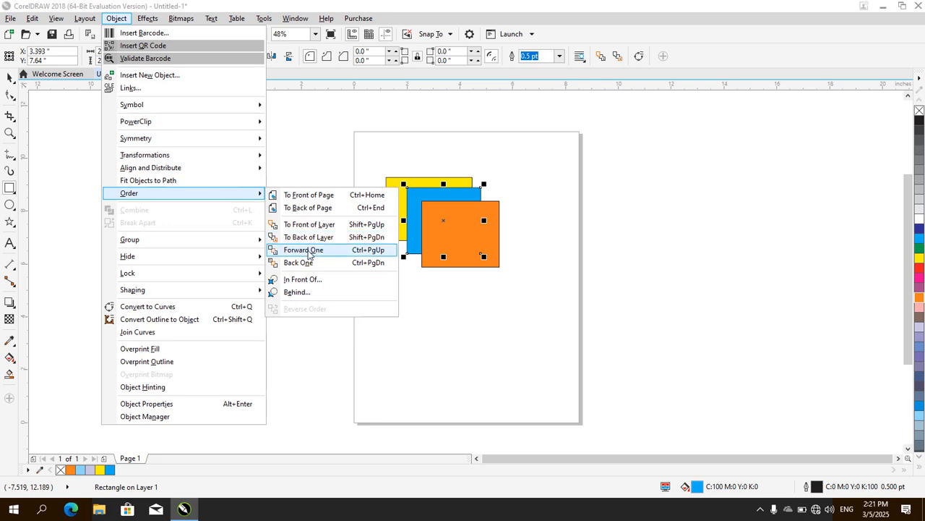
left_click(304, 250)
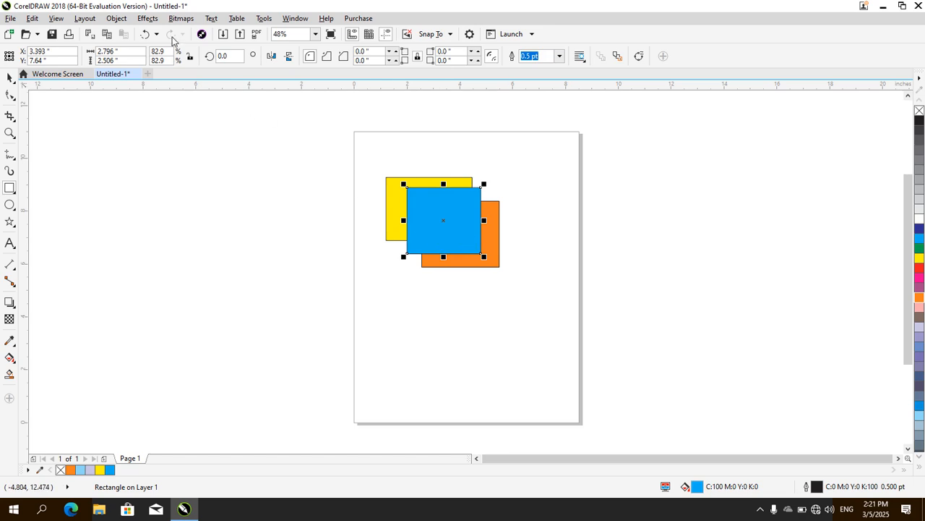
Send the blue rectangle back one level with the Back One order command
left_click(141, 20)
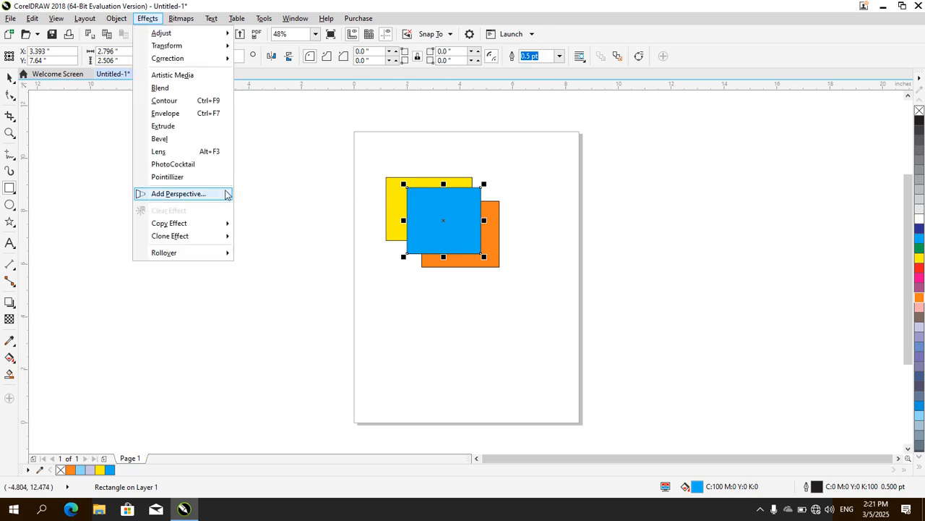
mouse_move(117, 18)
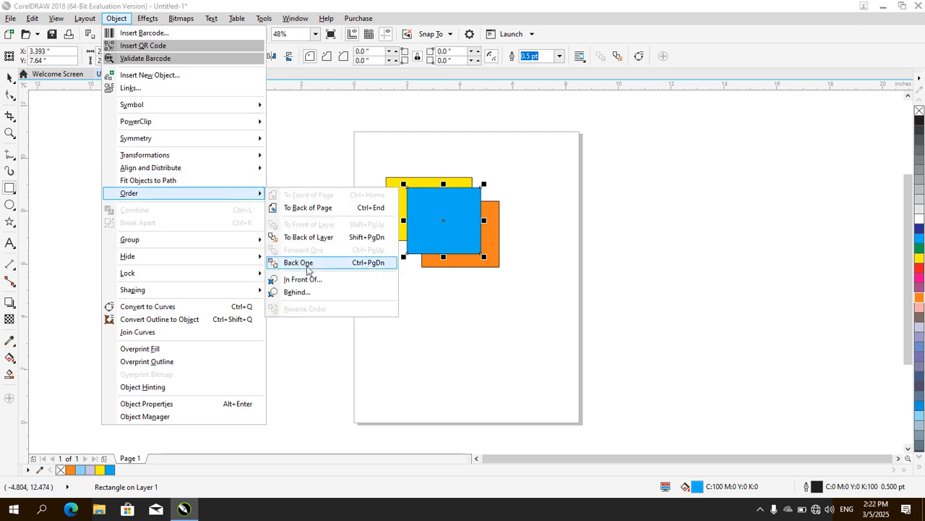
left_click(307, 264)
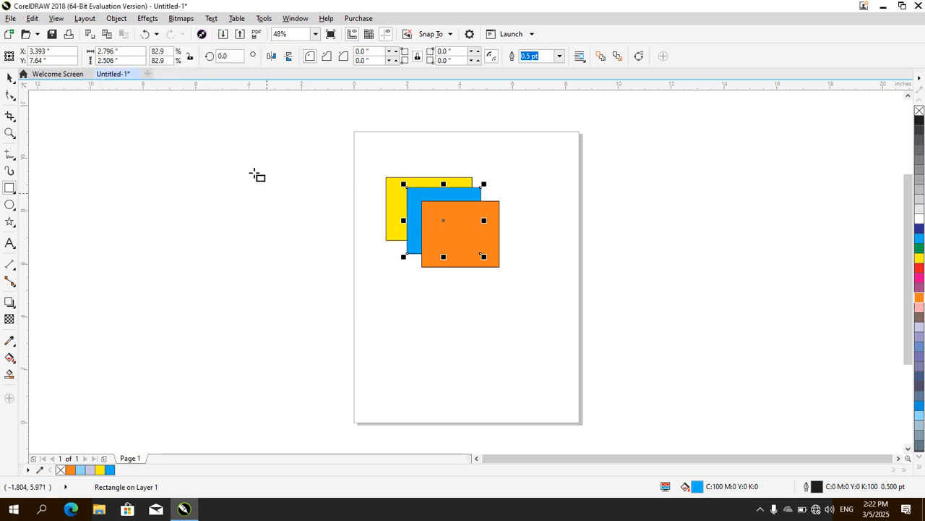
Order the blue rectangle behind the orange rectangle with the Behind command
left_click(116, 19)
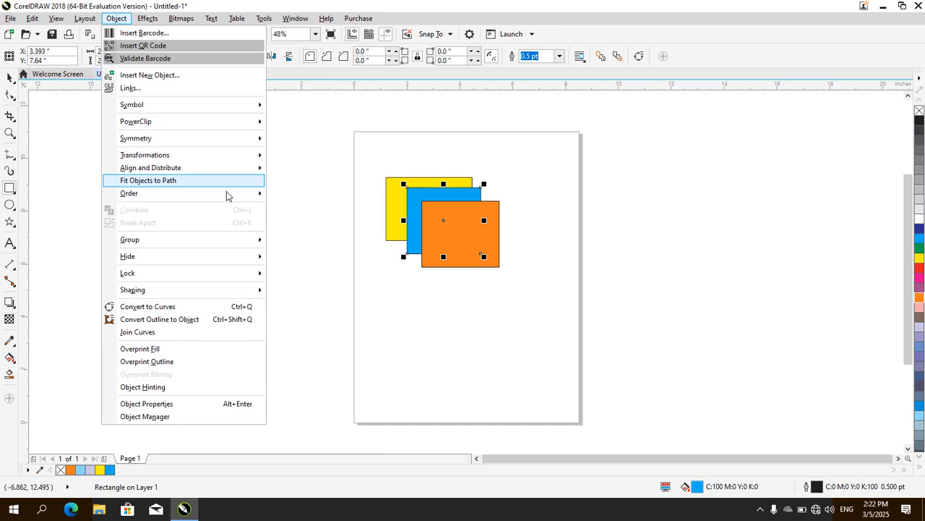
mouse_move(227, 193)
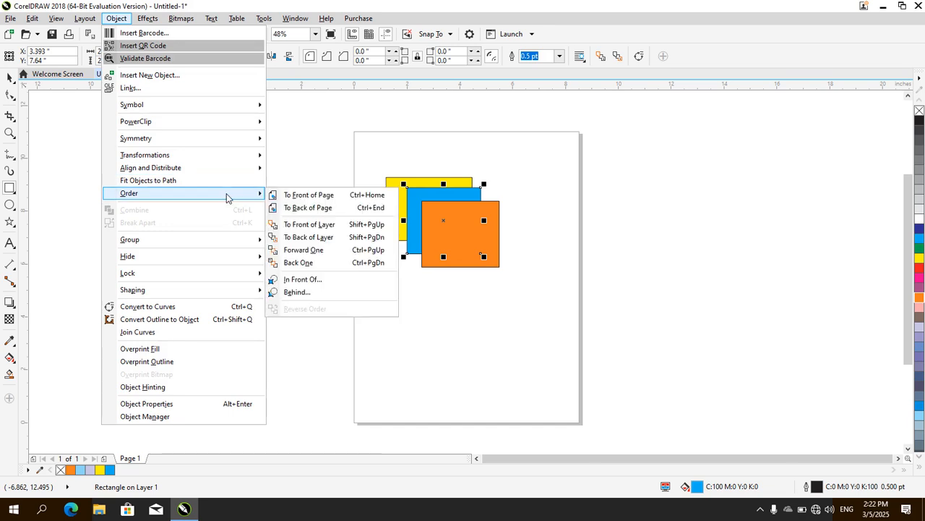
left_click(313, 280)
left_click(116, 19)
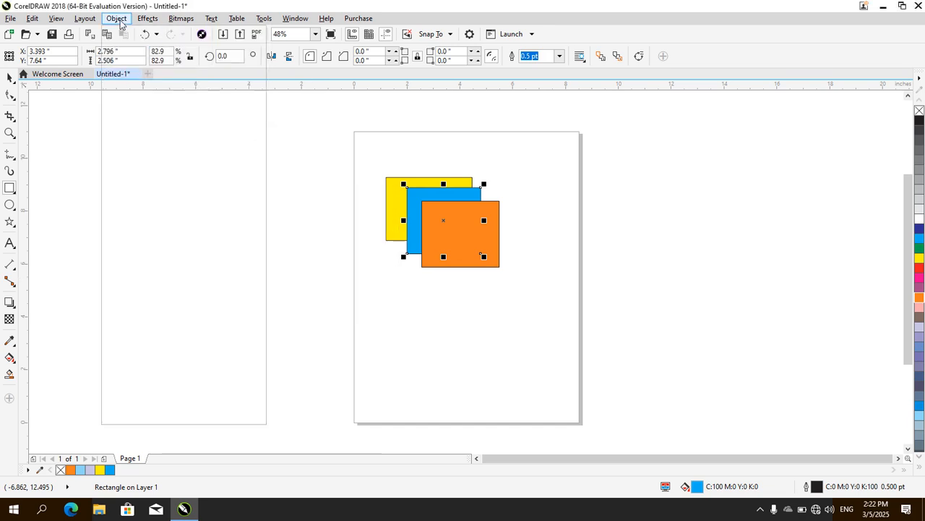
mouse_move(252, 193)
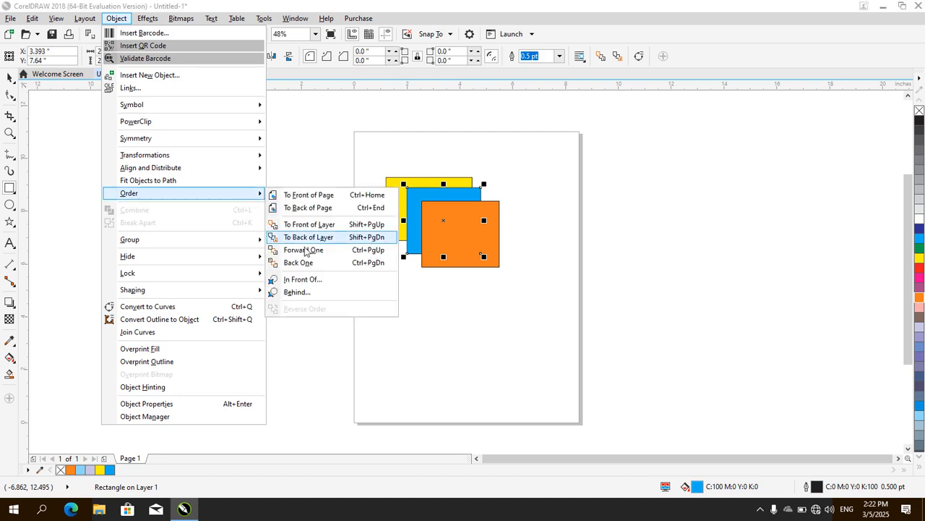
left_click(301, 293)
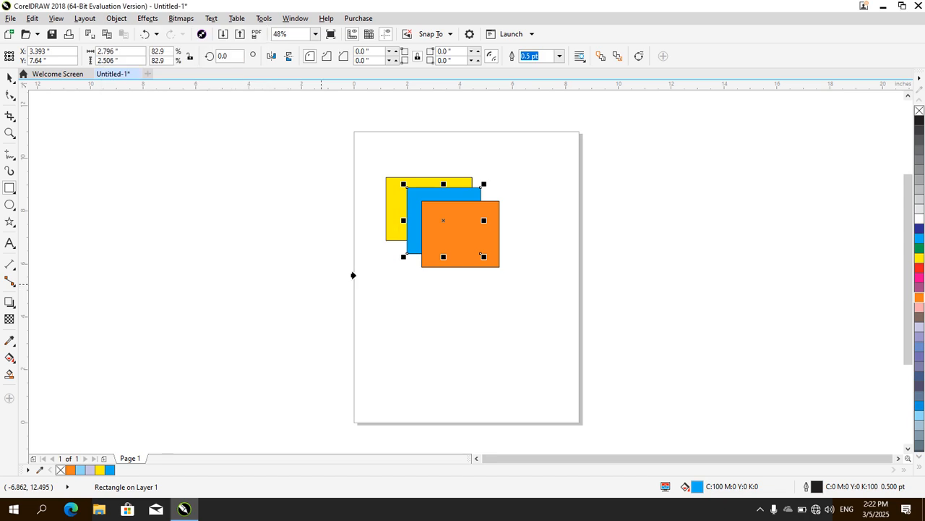
left_click(449, 235)
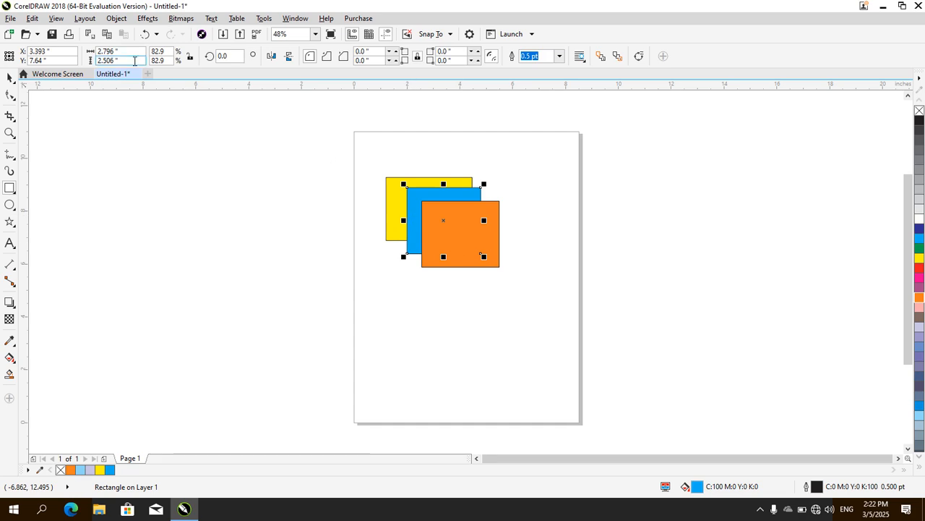
Order the blue rectangle behind the yellow rectangle with the Behind command
left_click(116, 18)
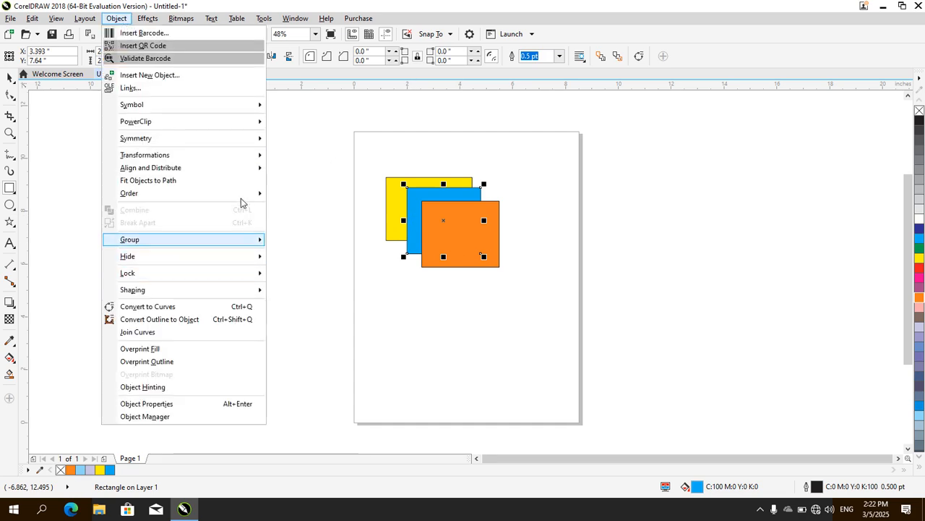
mouse_move(241, 192)
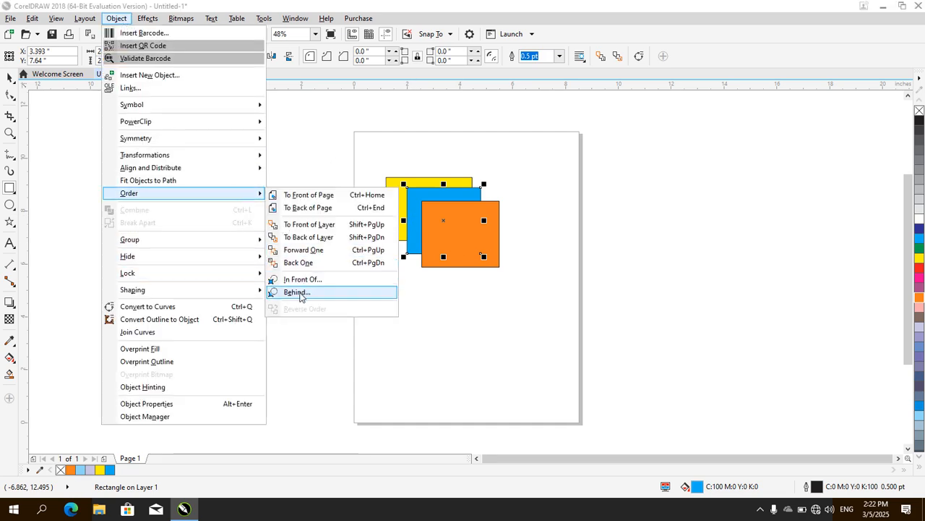
left_click(300, 292)
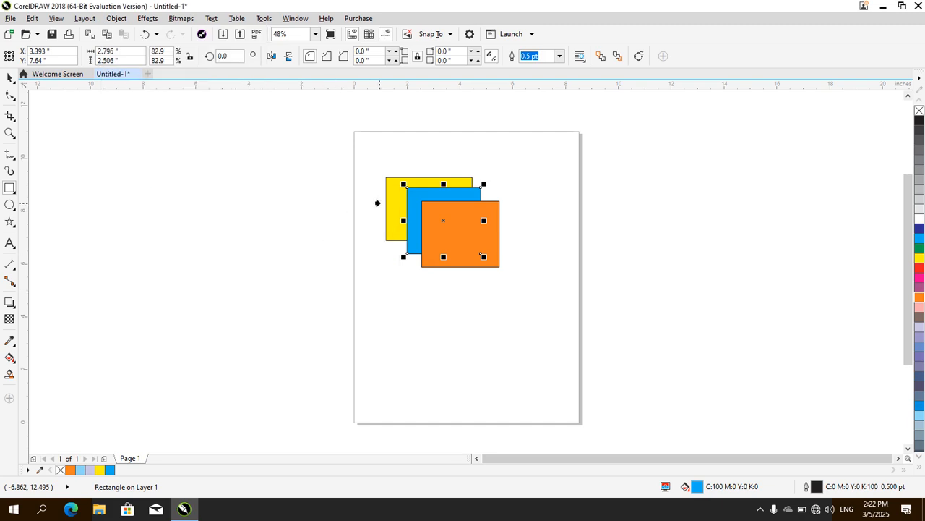
left_click(386, 200)
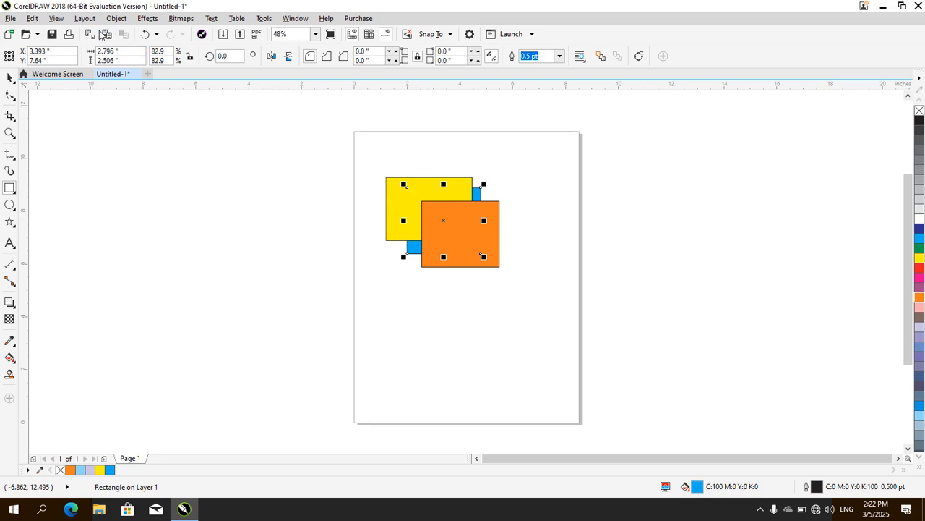
Place the blue rectangle in front of the orange rectangle with the In Front Of order command
left_click(84, 18)
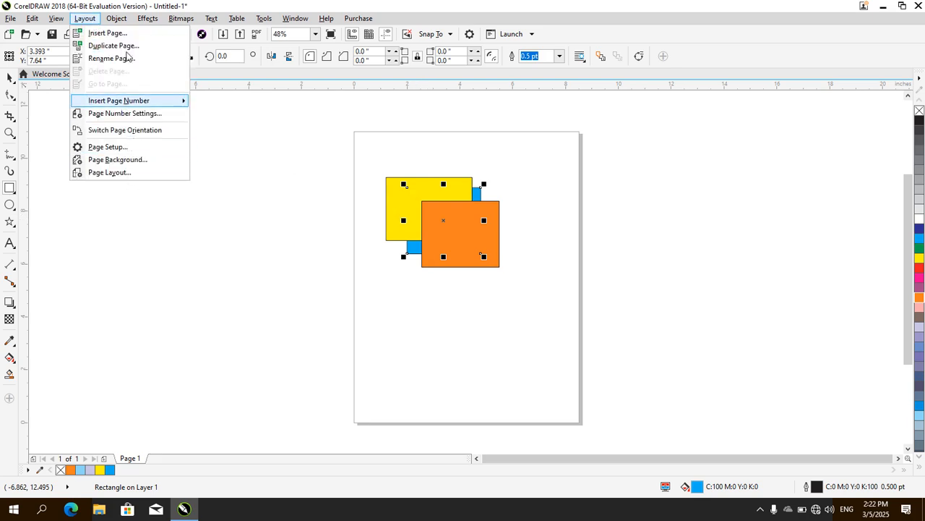
mouse_move(116, 18)
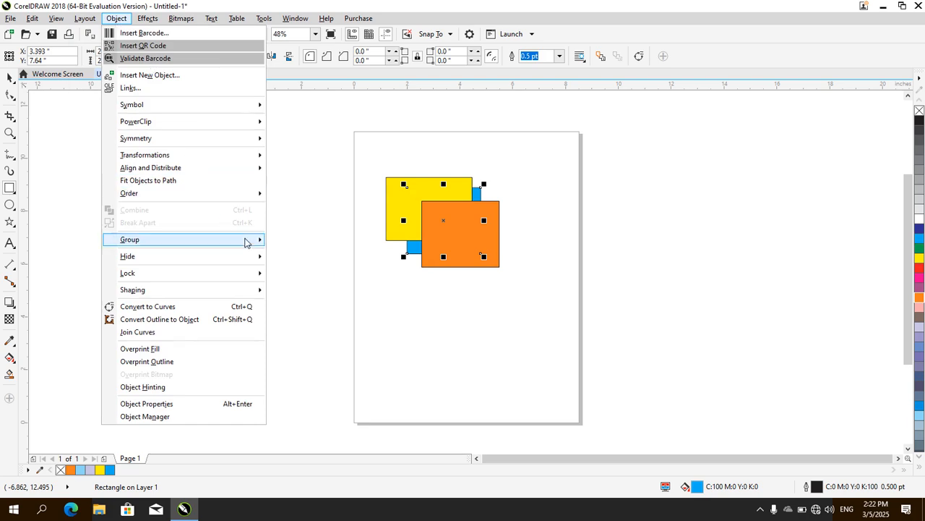
mouse_move(256, 200)
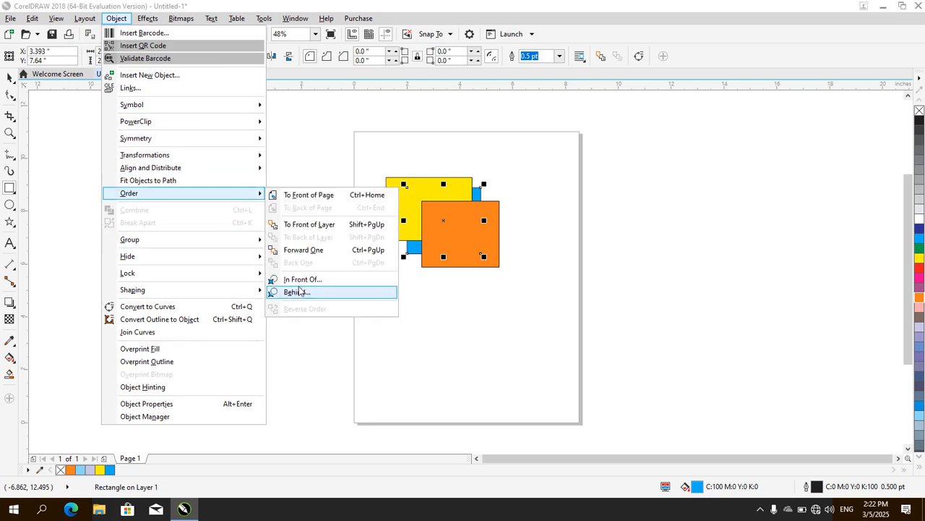
left_click(308, 282)
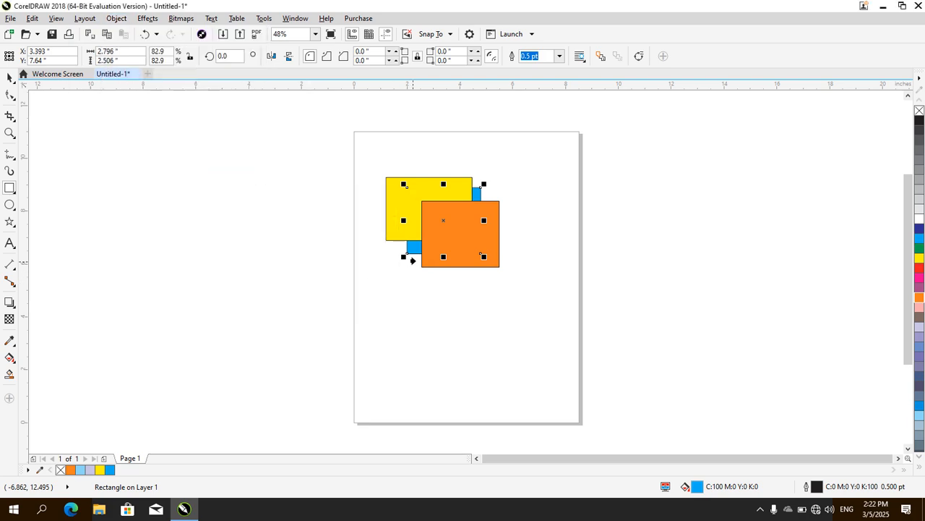
left_click(470, 248)
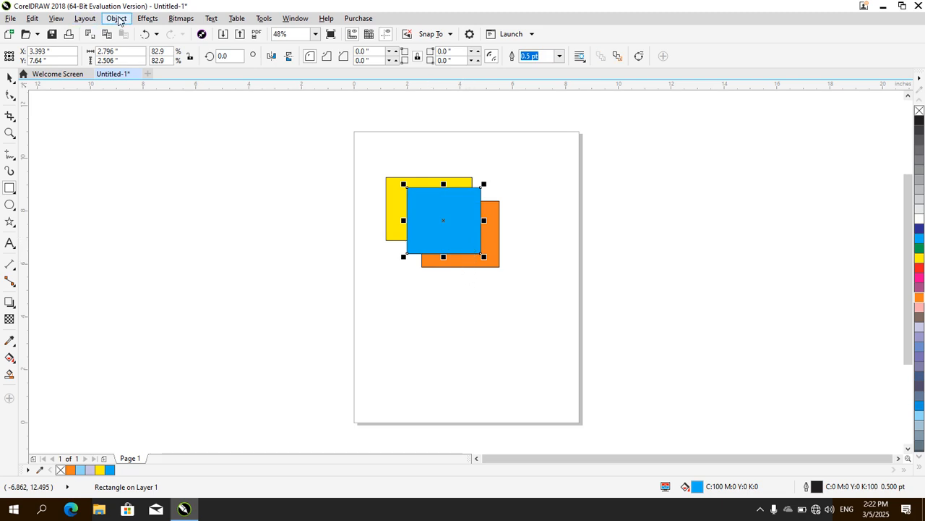
Select the yellow, blue and orange rectangles together
left_click(117, 19)
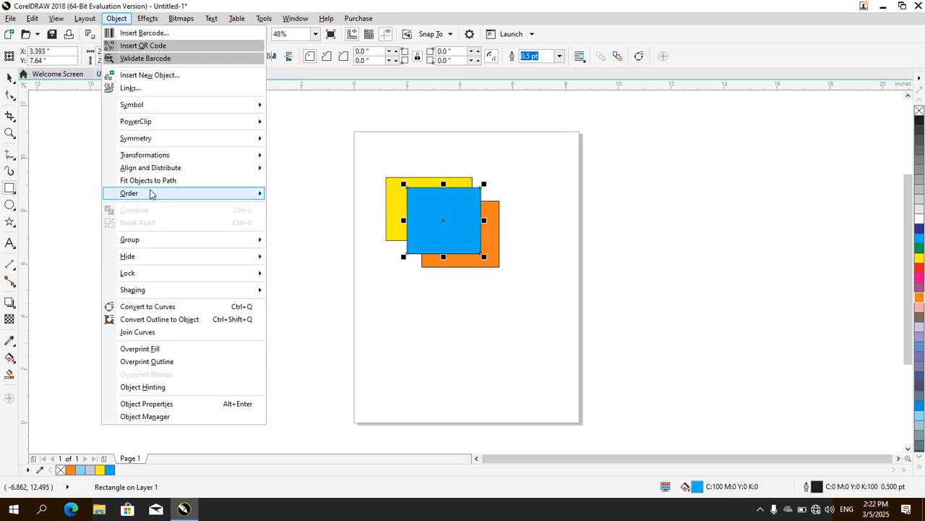
mouse_move(151, 194)
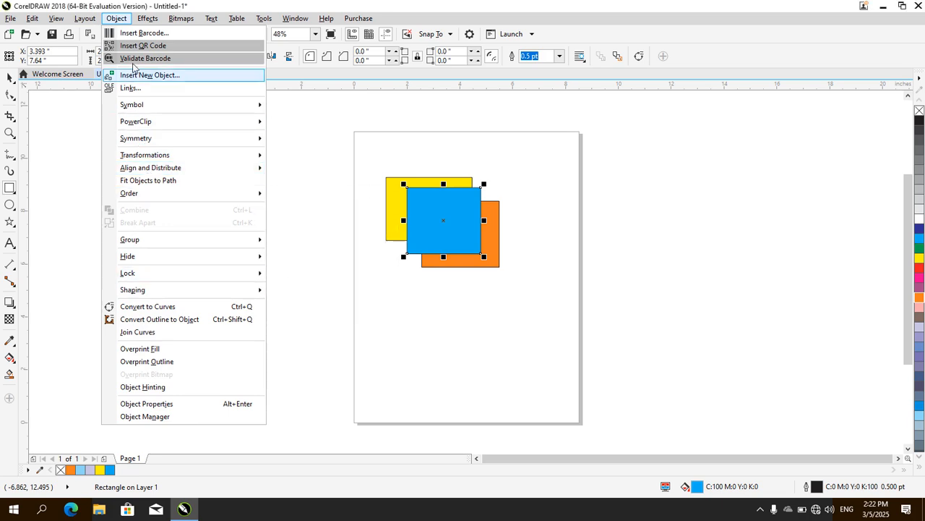
left_click(117, 19)
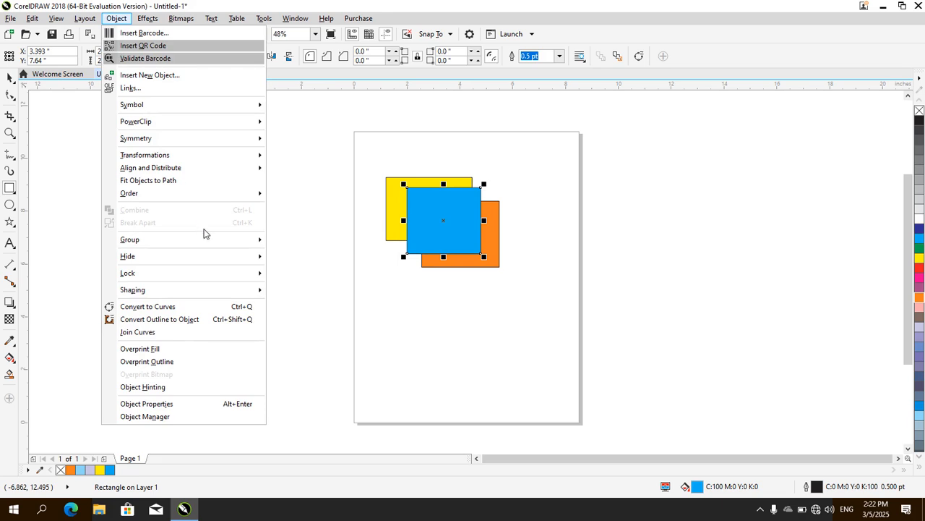
mouse_move(236, 195)
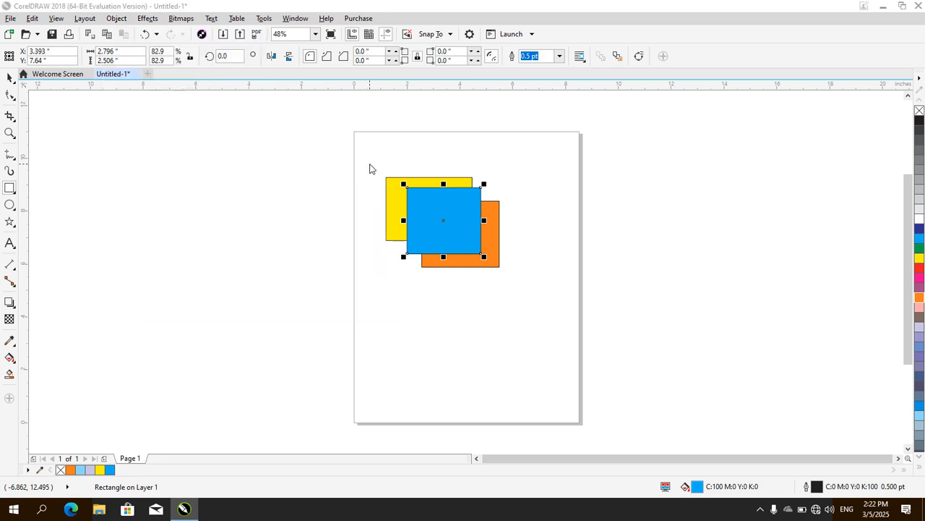
left_click(370, 166)
left_click(506, 289)
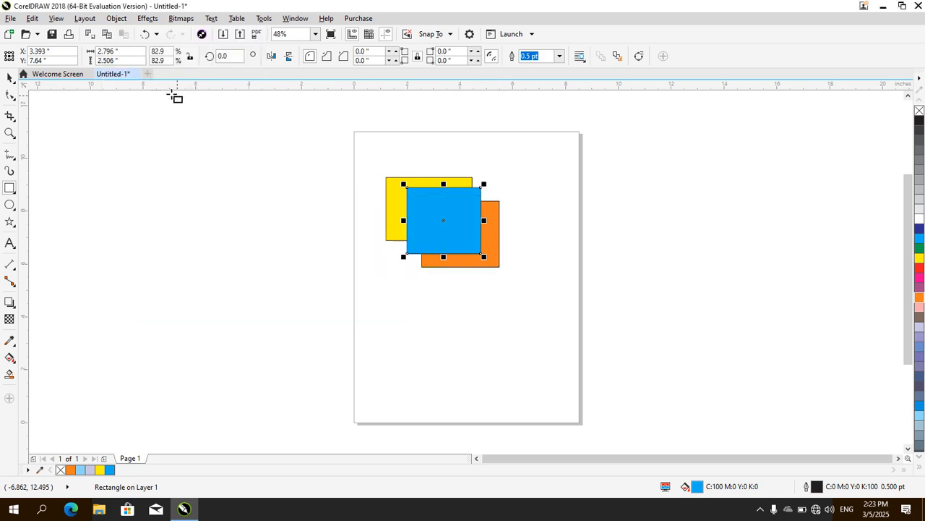
left_click(9, 77)
left_click_drag(366, 168, 543, 308)
Reverse the stacking order of the three selected rectangles and undo the reversal
left_click(118, 19)
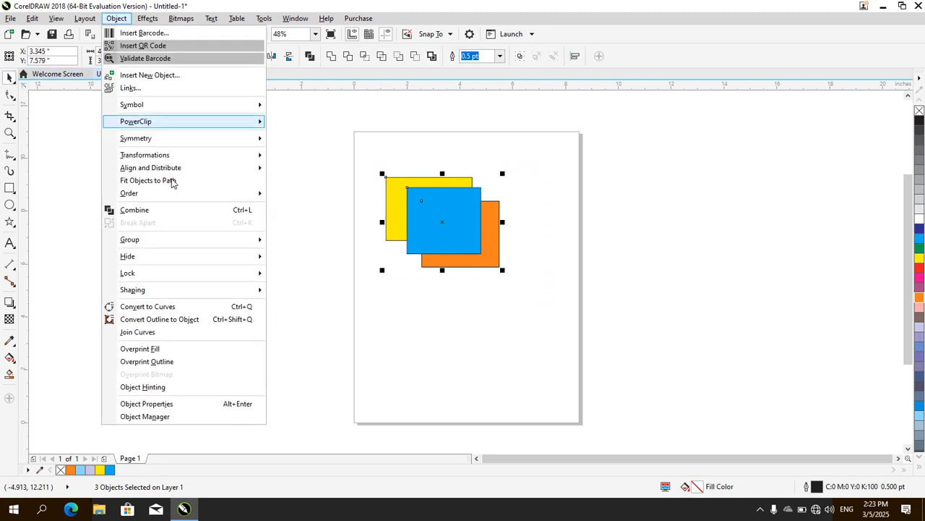
mouse_move(226, 198)
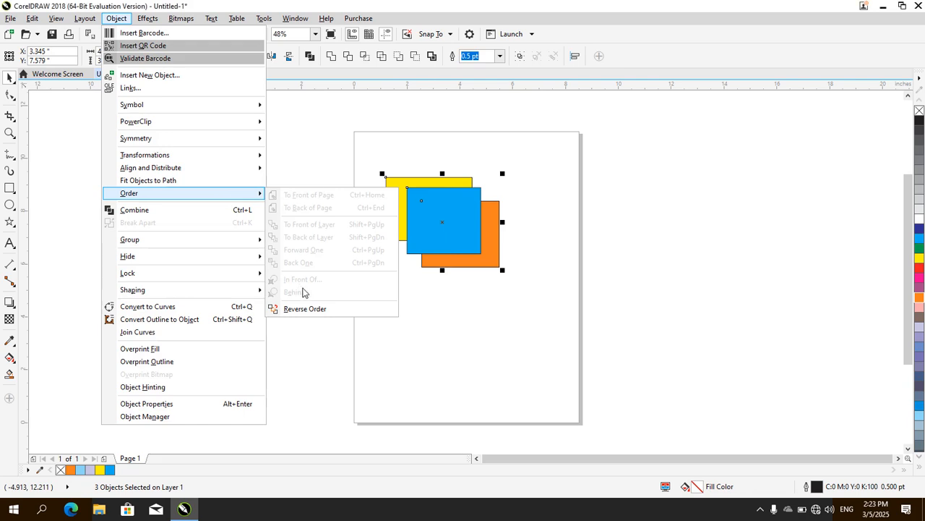
left_click(311, 310)
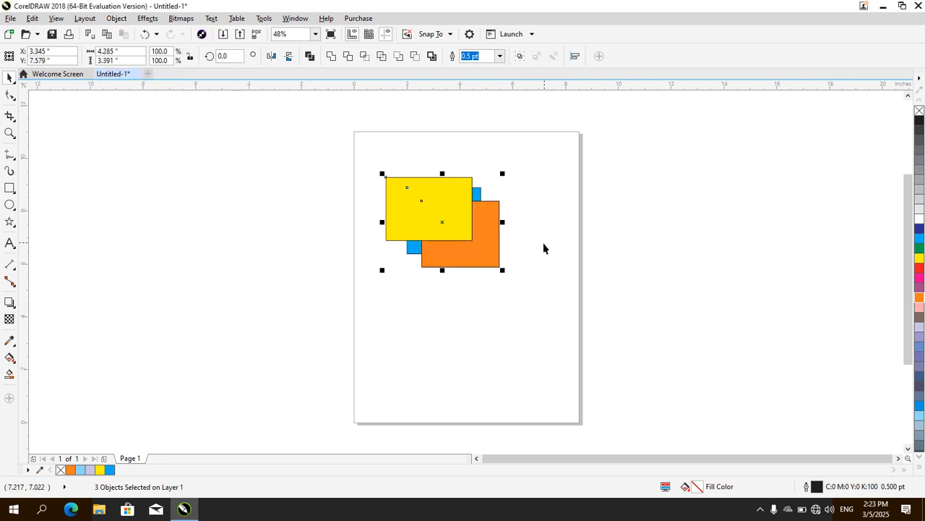
key("ctrl+z")
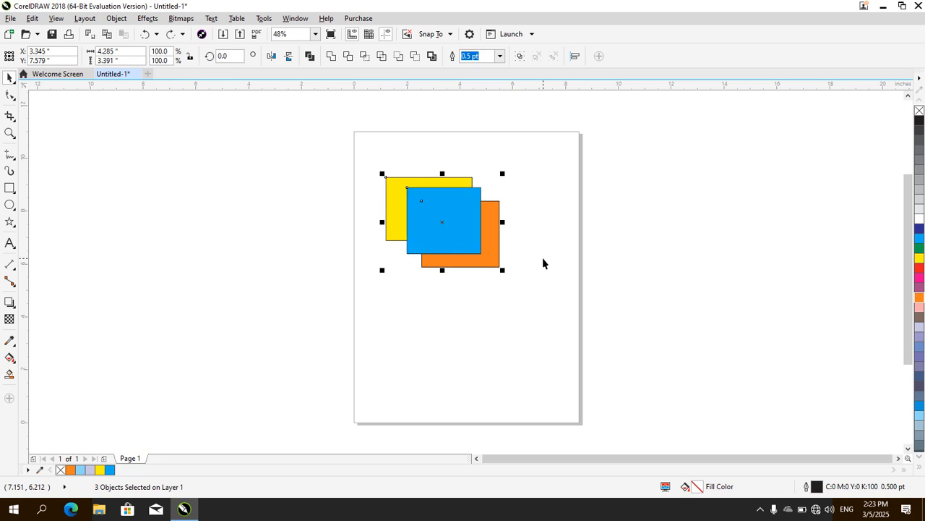
Combine the three selected rectangles into a single curve object
left_click(116, 19)
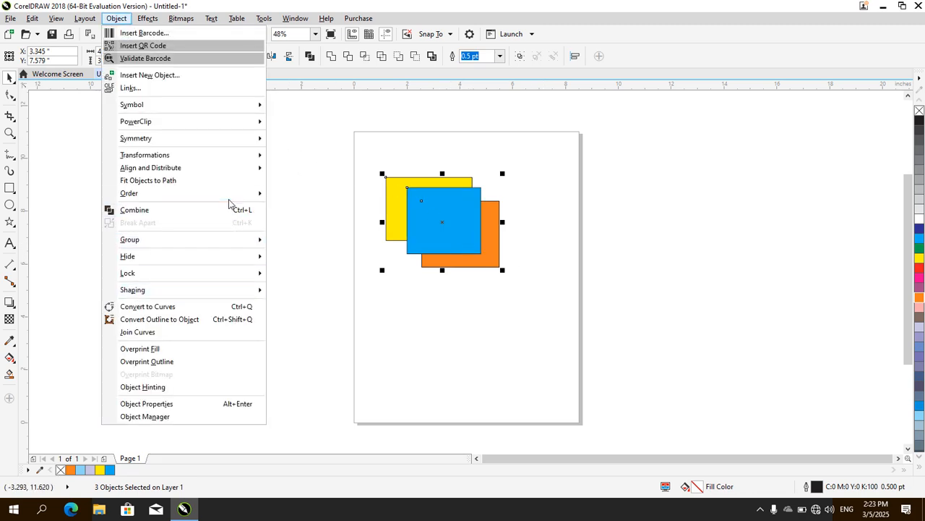
mouse_move(230, 197)
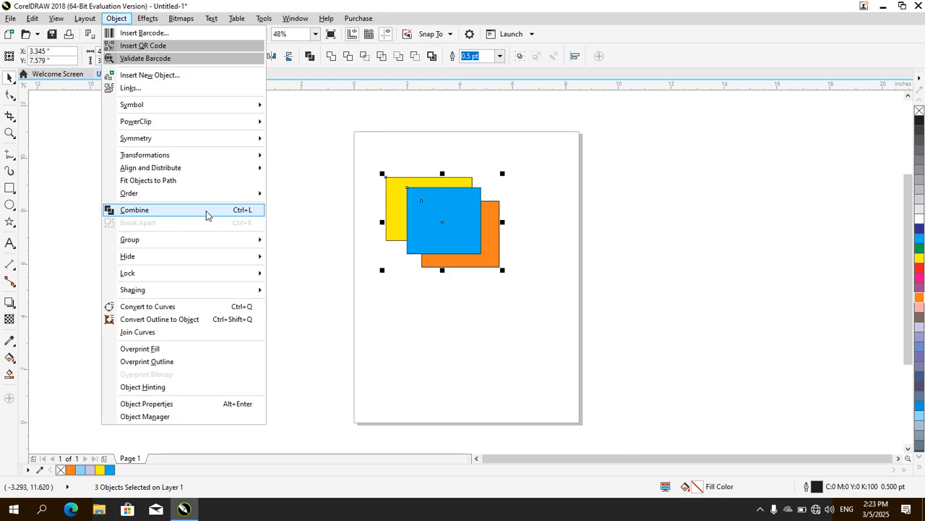
left_click(206, 215)
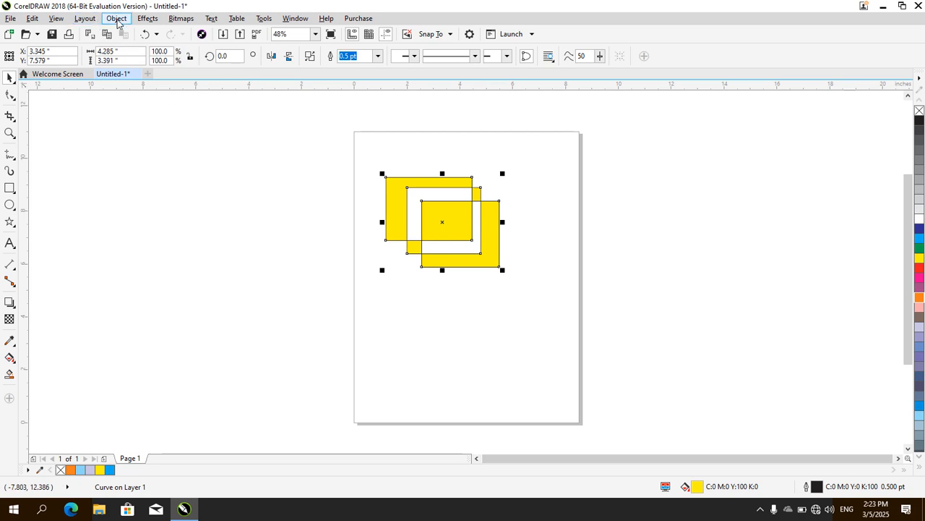
Break the combined curve apart into separate rectangles
left_click(117, 18)
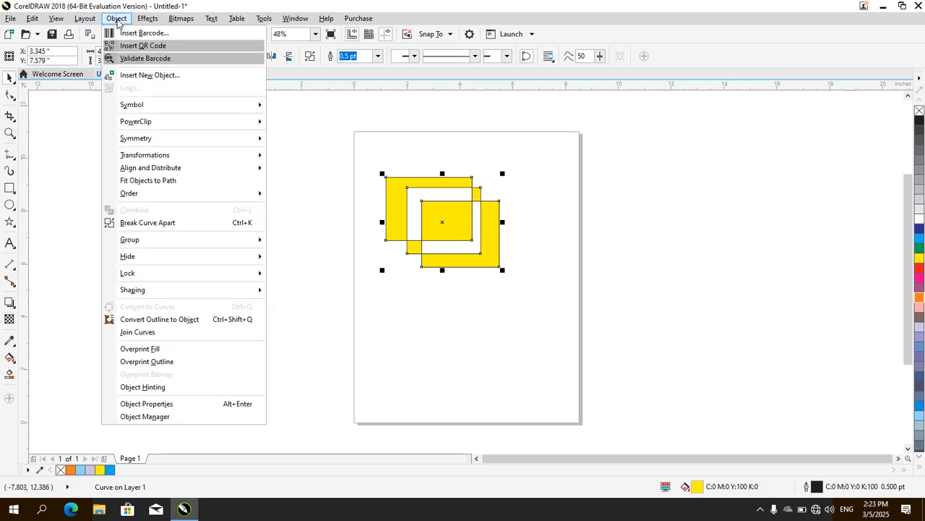
left_click(173, 223)
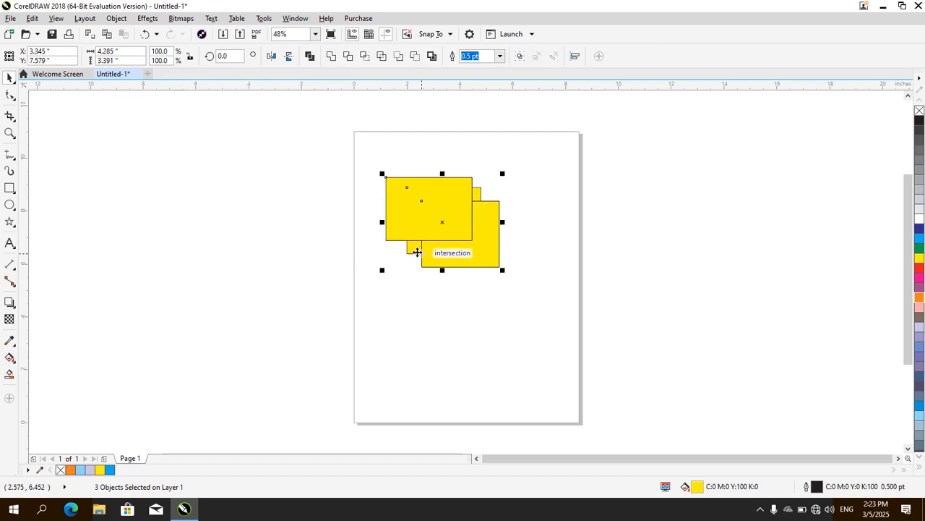
Group the three separated rectangles and undo the grouping
left_click(116, 18)
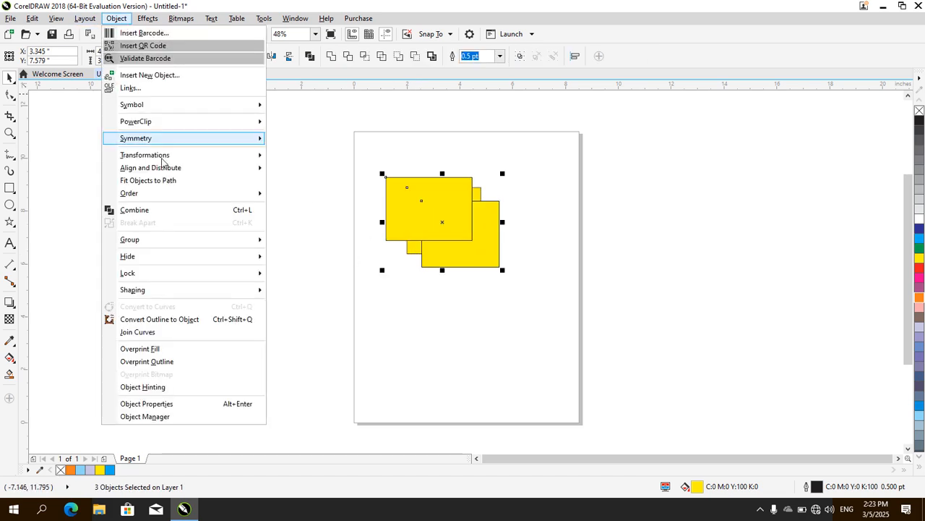
mouse_move(200, 242)
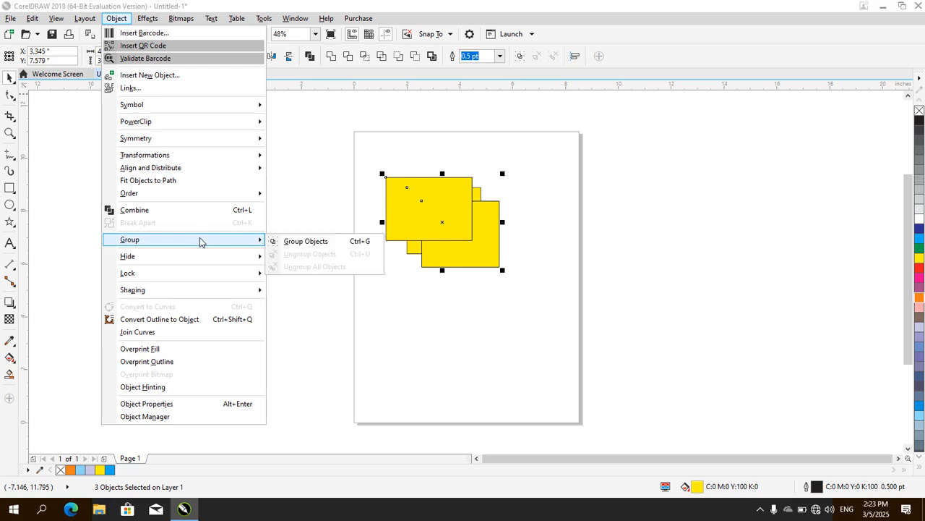
left_click(306, 241)
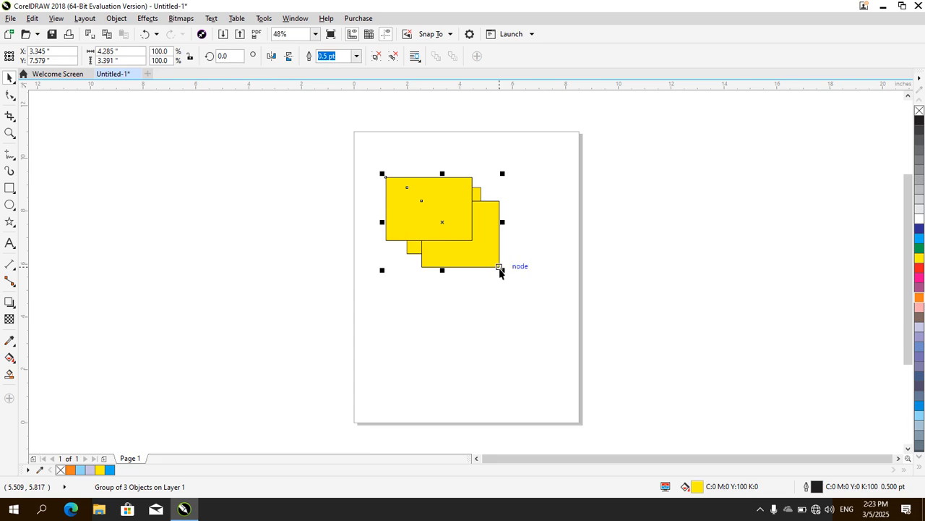
mouse_move(501, 269)
left_mouse_down()
mouse_move(593, 343)
mouse_move(503, 274)
left_mouse_up()
key("ctrl+z")
key("ctrl+z")
key("ctrl+u")
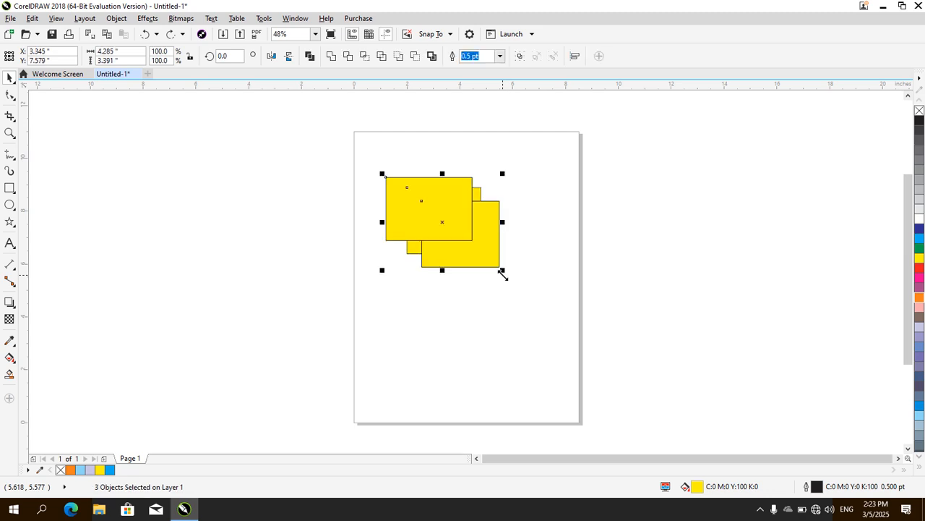
Group the three selected rectangles again into one group
left_click(118, 20)
mouse_move(154, 245)
left_click(302, 245)
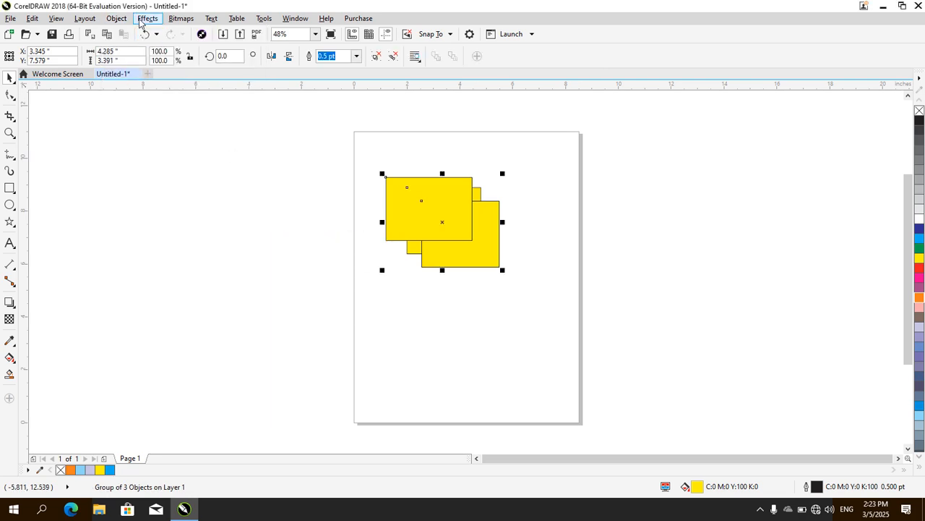
Ungroup the group of rectangles with the Ungroup All Objects command
left_click(118, 19)
mouse_move(226, 199)
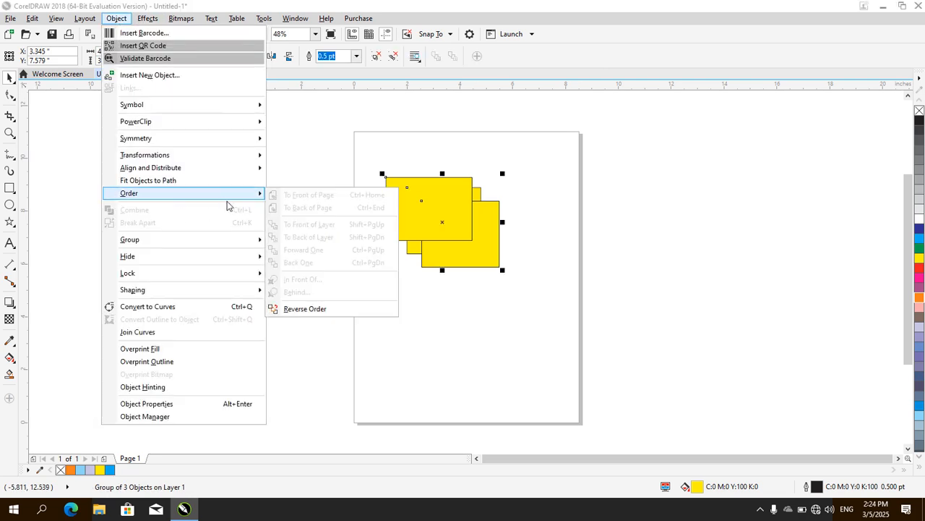
mouse_move(197, 240)
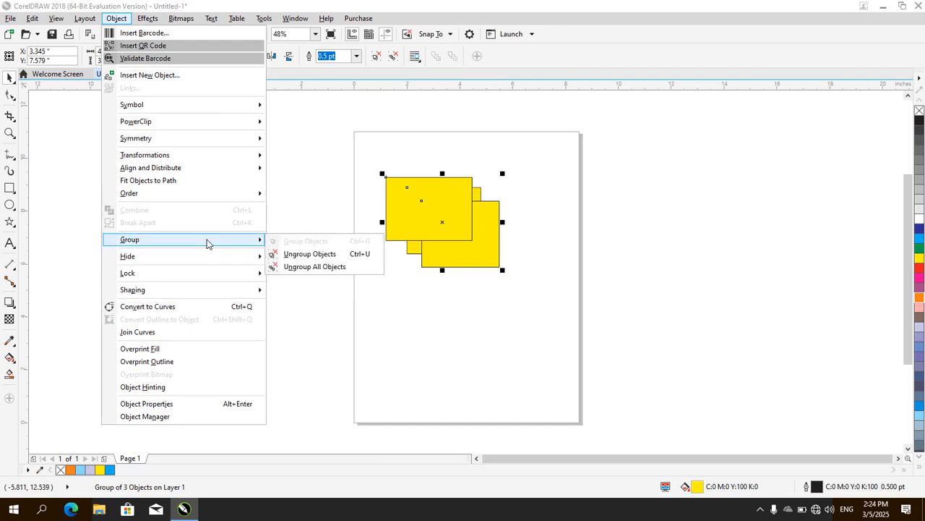
left_click(319, 271)
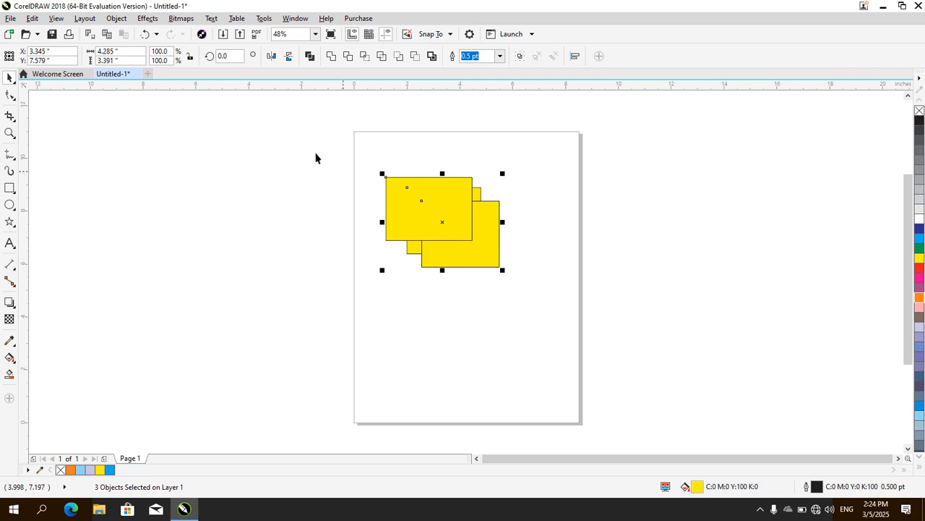
Hide the three selected rectangles with the Hide Object command
left_click(117, 20)
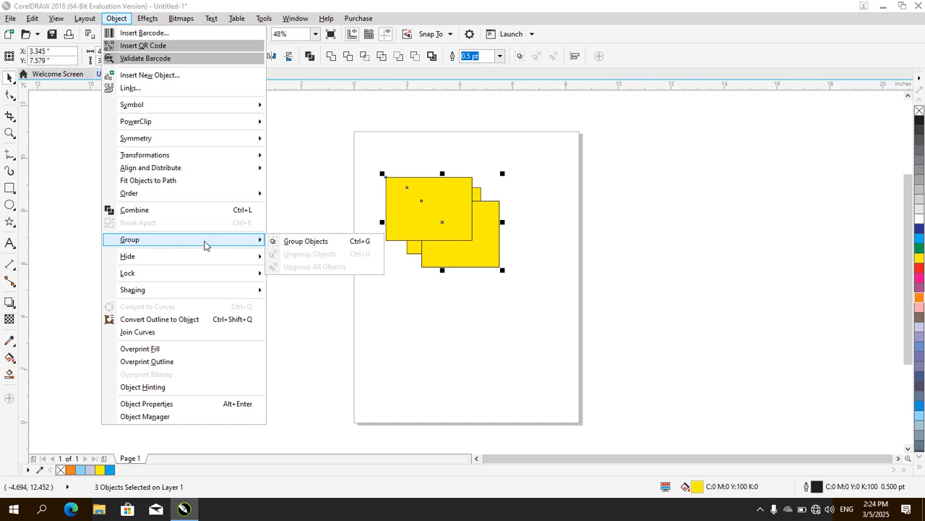
mouse_move(226, 253)
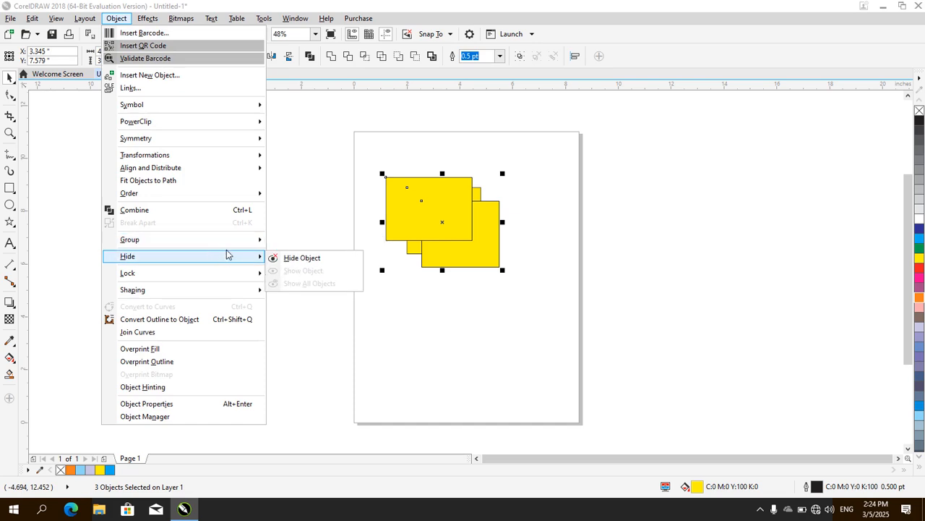
left_click(287, 259)
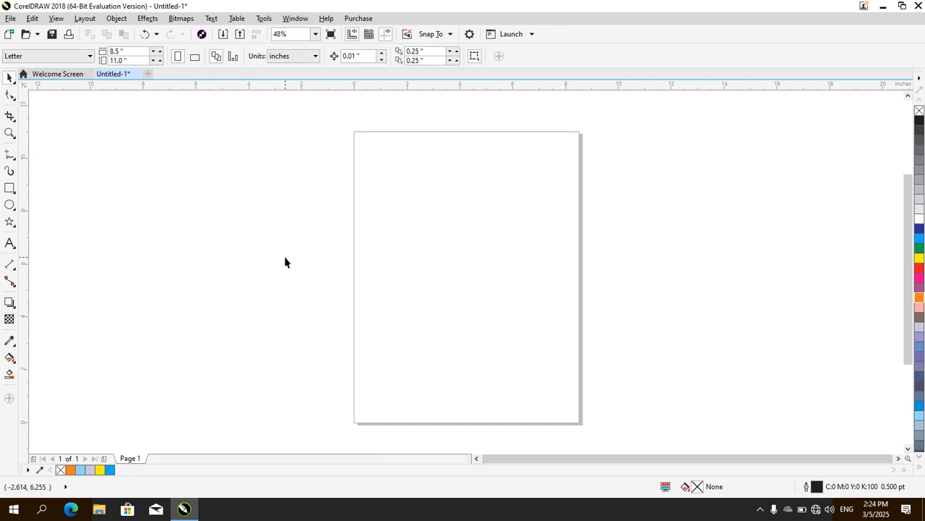
Bring back the hidden rectangles with the Show All Objects command
left_click(116, 18)
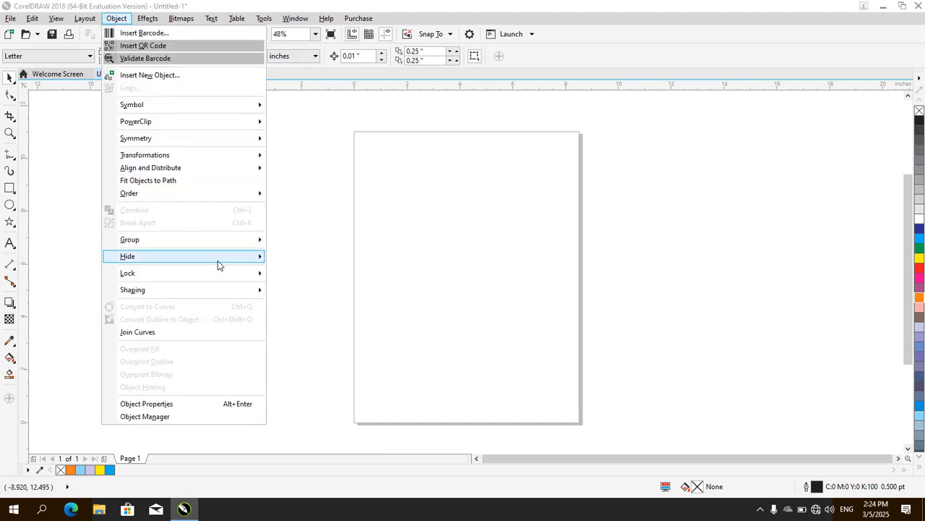
mouse_move(217, 260)
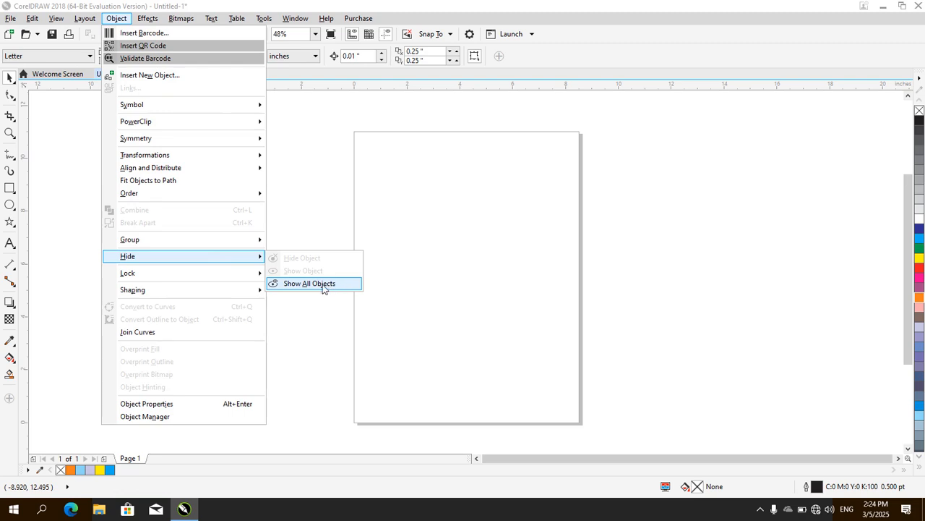
left_click(324, 285)
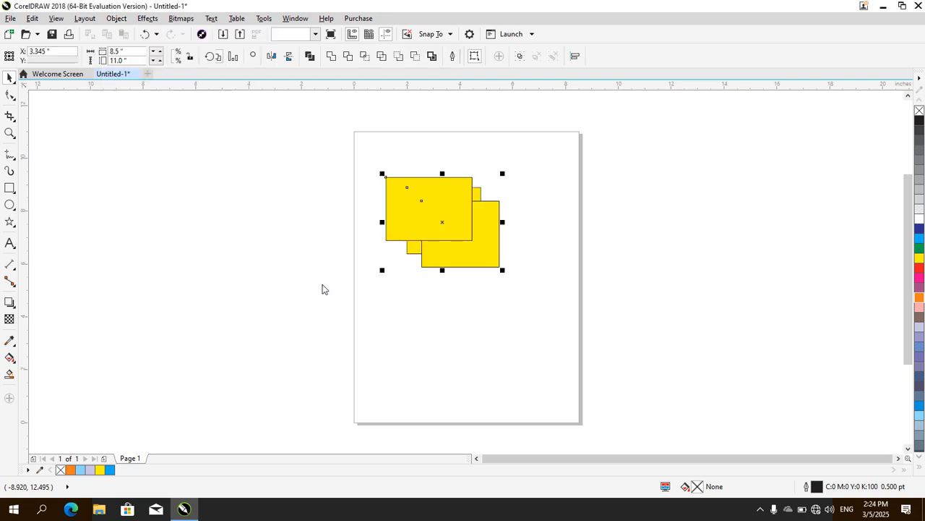
Lock the three selected rectangles and test the lock by trying to move and select them
left_click(112, 21)
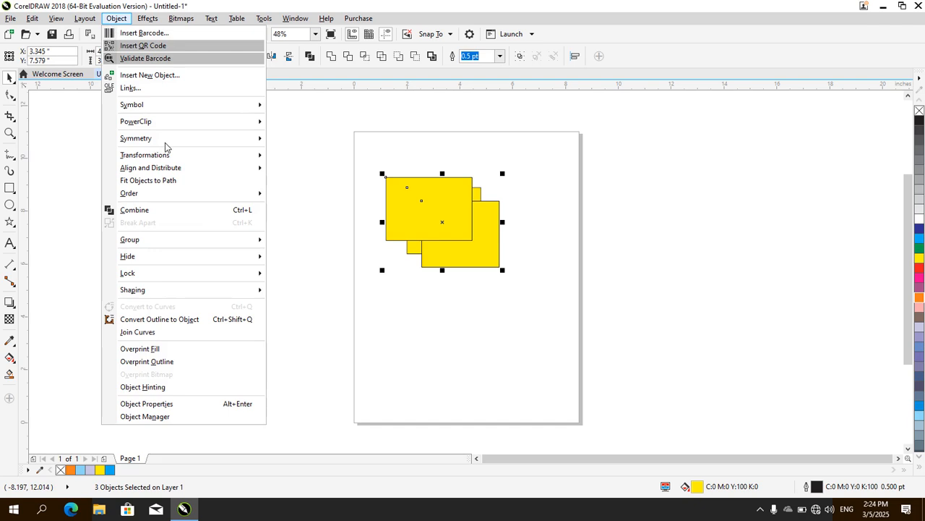
mouse_move(226, 261)
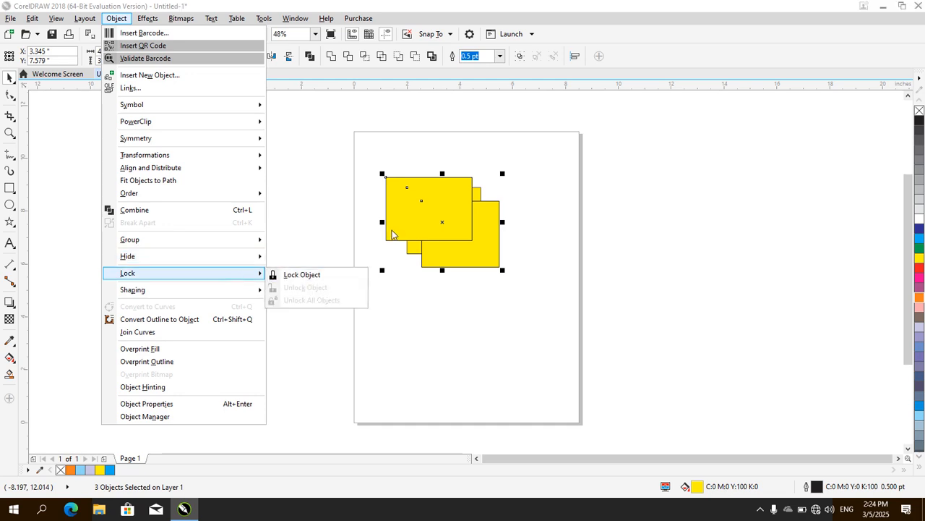
left_click(317, 280)
left_click_drag(432, 212, 461, 276)
left_click_drag(408, 200, 509, 275)
left_click_drag(341, 147, 555, 289)
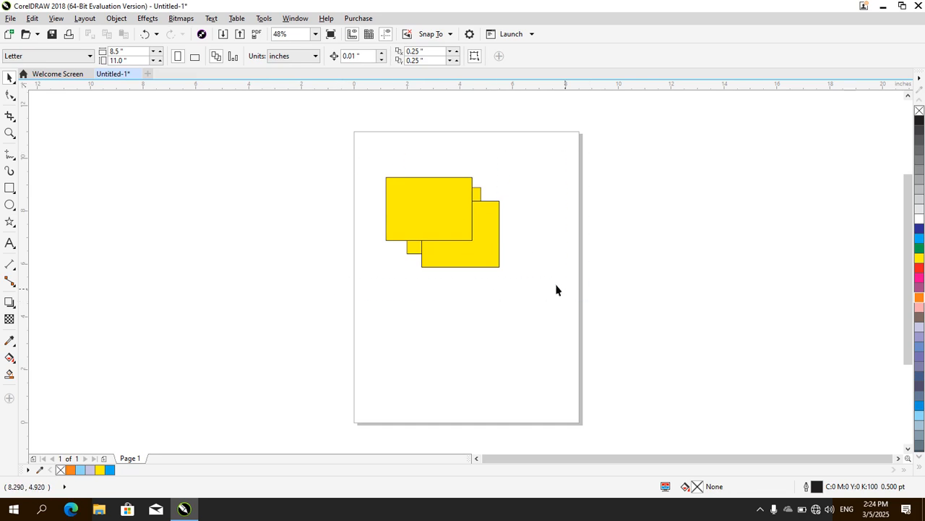
Unlock the rectangles with the Unlock All Objects command
left_click(120, 20)
mouse_move(240, 274)
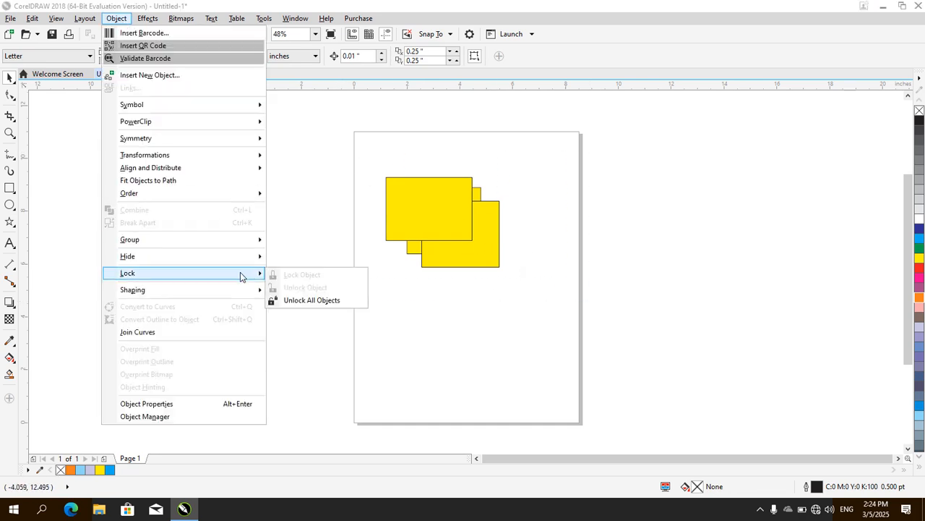
left_click(318, 301)
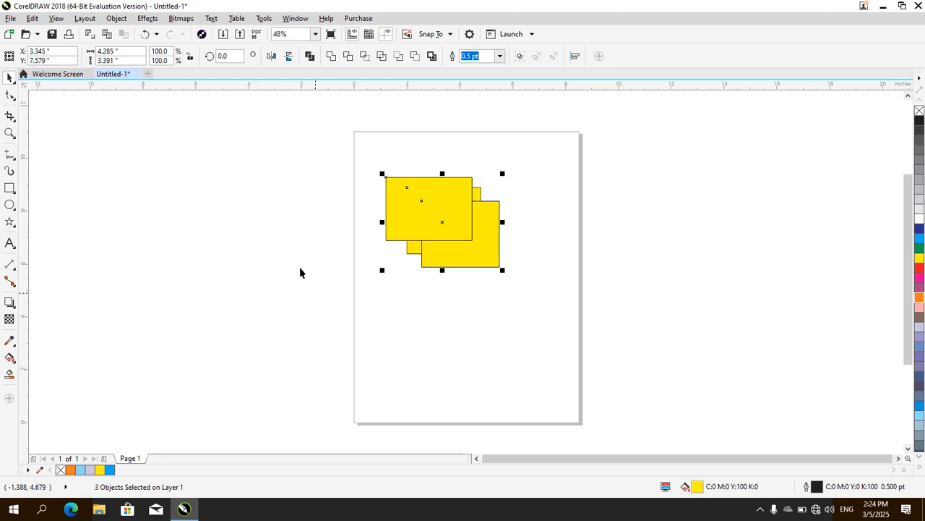
left_click(117, 18)
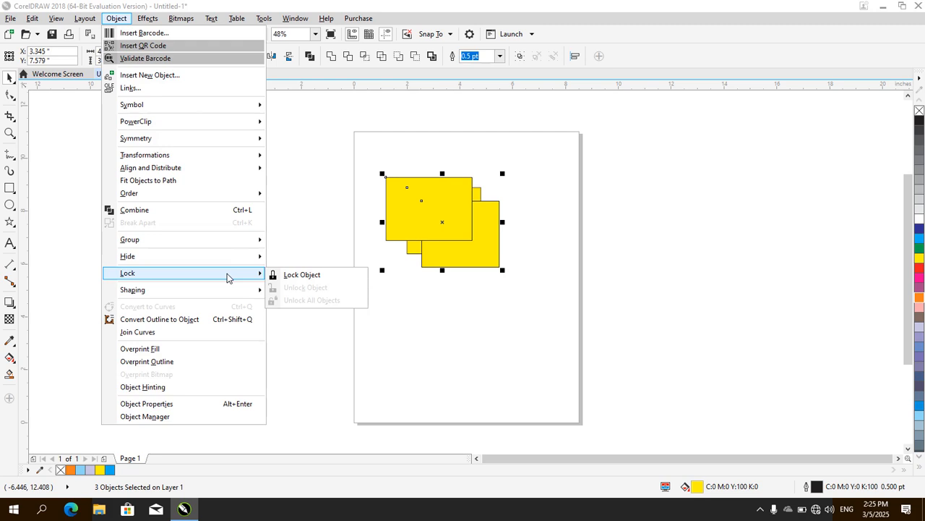
mouse_move(214, 293)
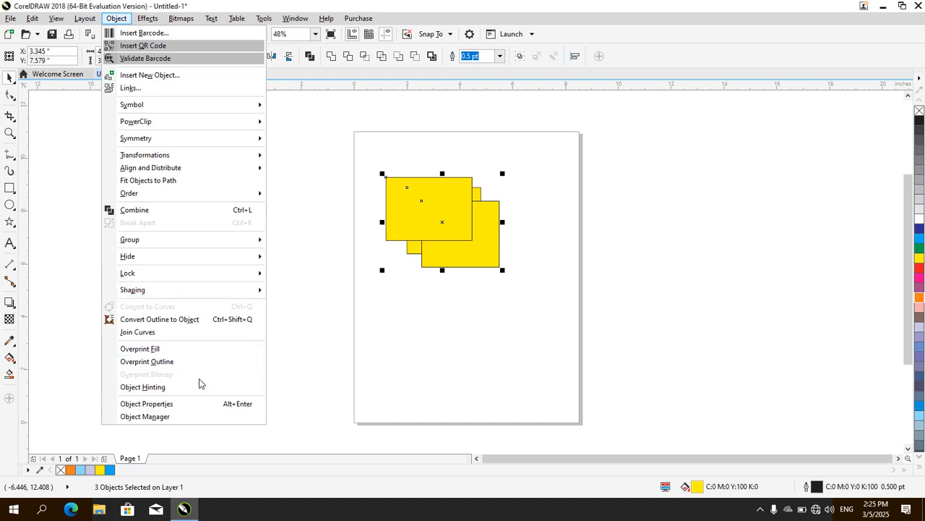
left_click(532, 304)
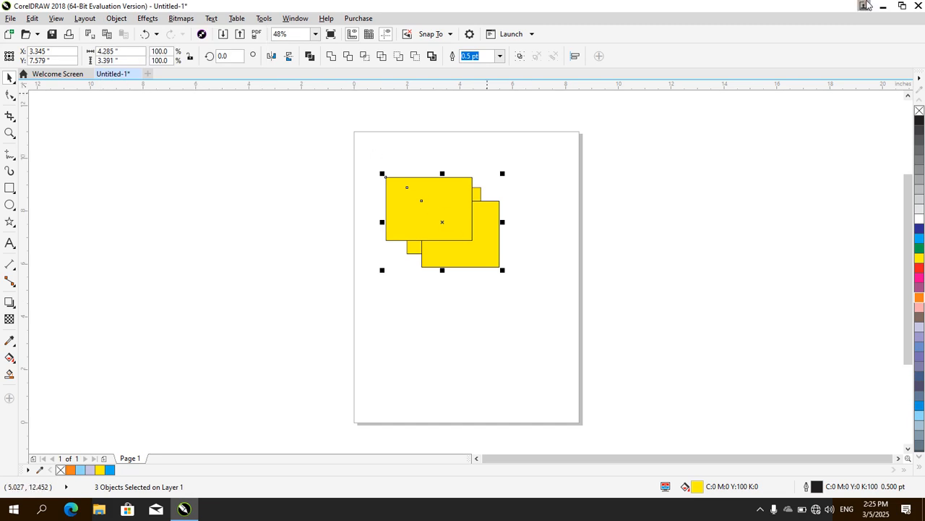
Close the program without saving the changes to Untitled-1
left_click(921, 6)
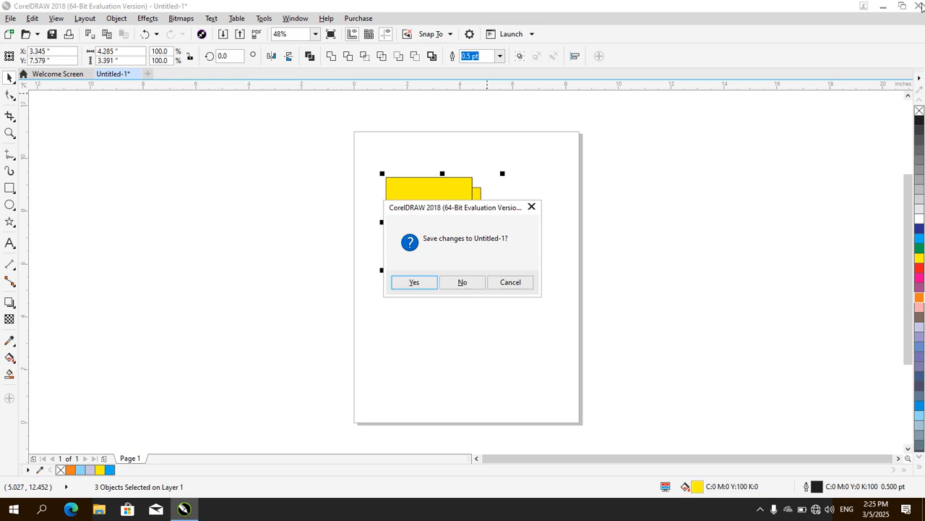
key("Tab")
key("Return")
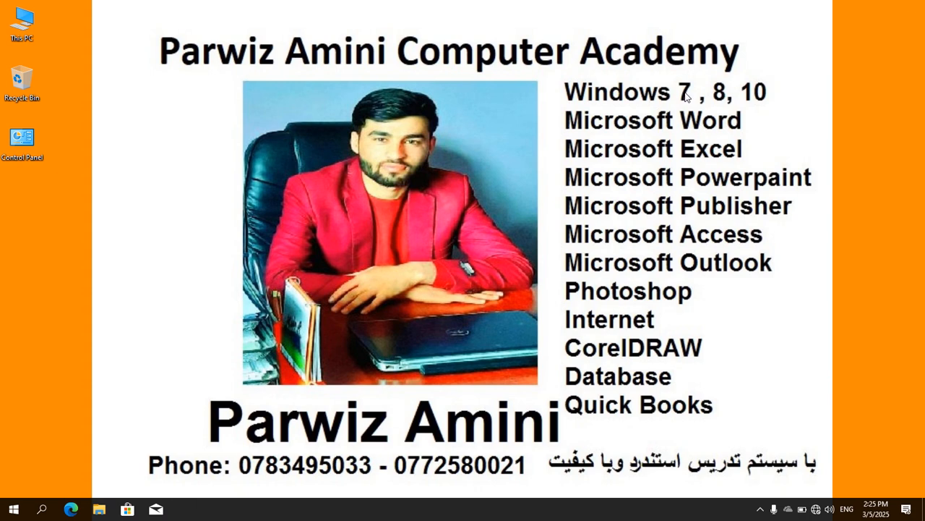
right_click(664, 88)
left_click(693, 120)
left_click(760, 509)
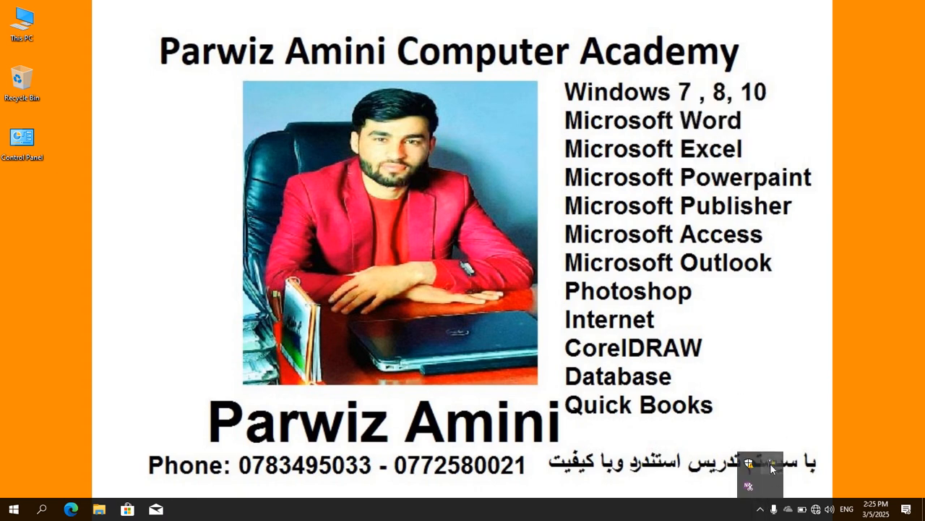